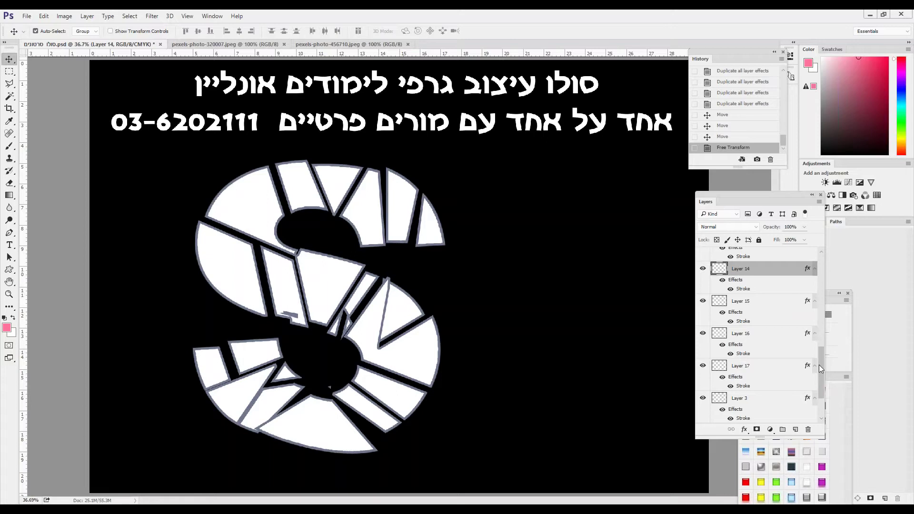
# Hide all the fragment layers that make up the shattered letter S
pyautogui.moveTo(819, 357); pyautogui.dragTo(830, 261)
pyautogui.moveTo(703, 255); pyautogui.dragTo(706, 395)
pyautogui.scroll(-3, 731, 367)
pyautogui.moveTo(703, 255); pyautogui.dragTo(702, 353)
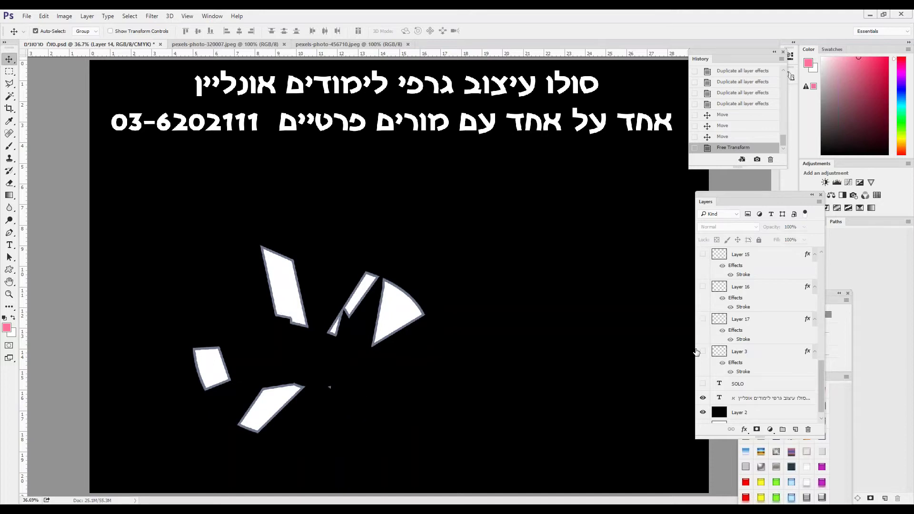
# Add a white letter K as a new text layer on the black canvas
pyautogui.click(9, 245)
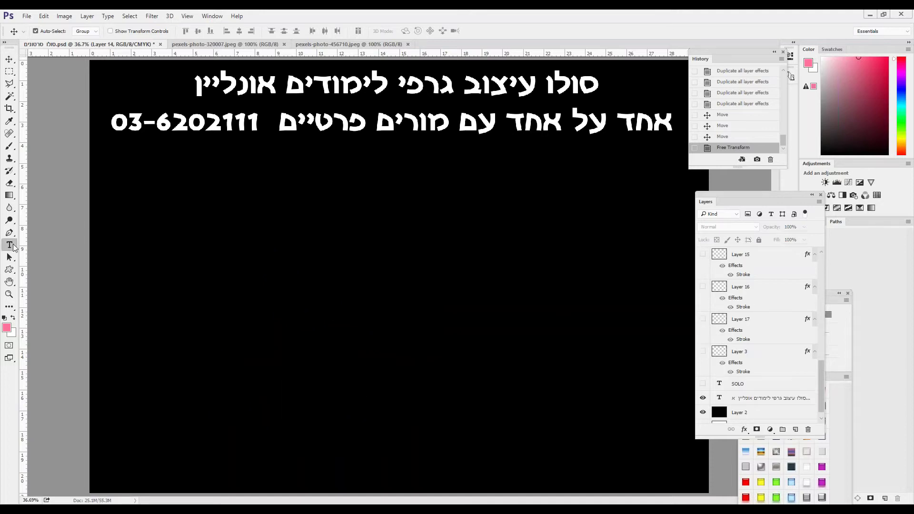
pyautogui.click(285, 265)
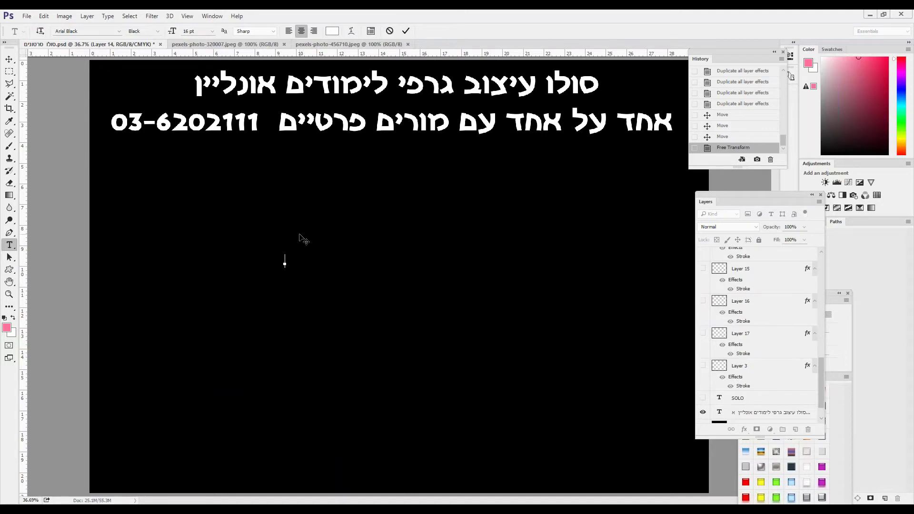
pyautogui.write('K')
pyautogui.click(10, 60)
# Scale the K up proportionally to about 2340% so it fills the middle of the canvas below the heading
pyautogui.hotkey('ctrl', 't')
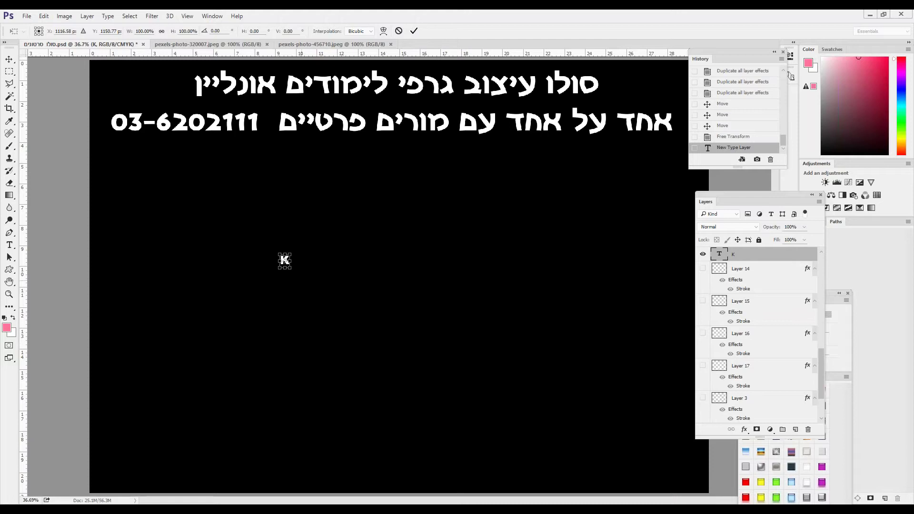
pyautogui.moveTo(291, 268); pyautogui.dragTo(417, 445)
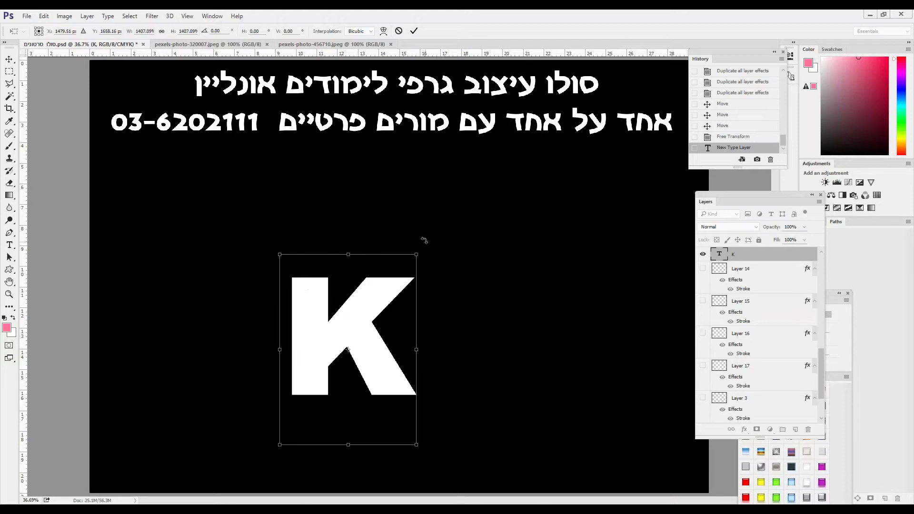
pyautogui.moveTo(416, 253); pyautogui.dragTo(460, 193)
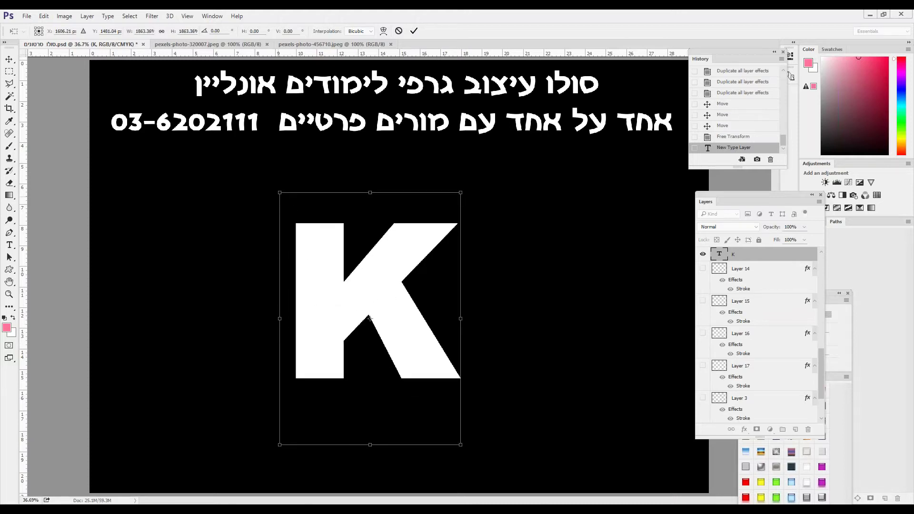
pyautogui.moveTo(279, 193); pyautogui.dragTo(249, 149)
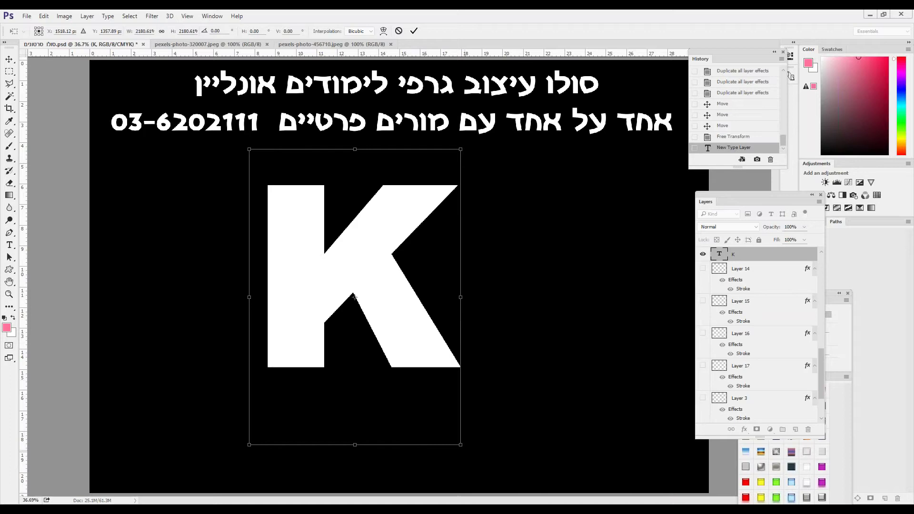
pyautogui.moveTo(460, 444); pyautogui.dragTo(476, 466)
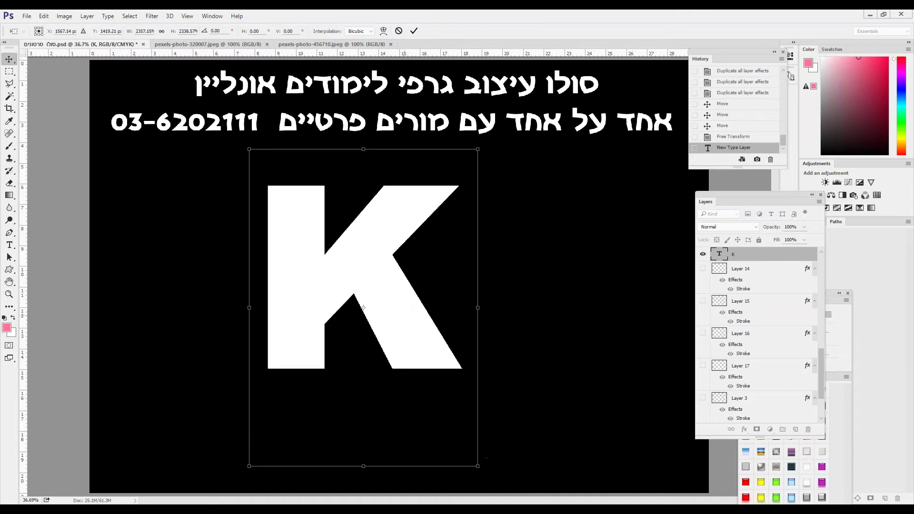
pyautogui.press('Return')
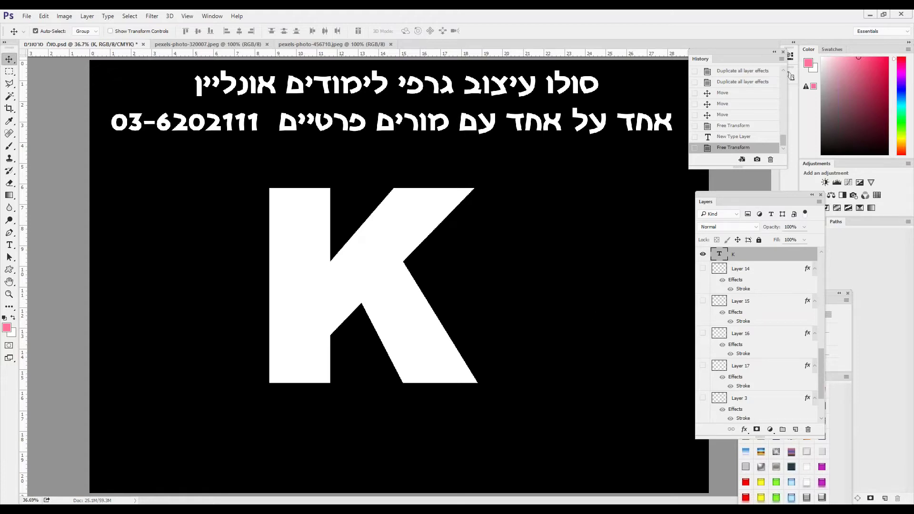
# Rasterize the K text layer
pyautogui.click(702, 254)
pyautogui.click(702, 255)
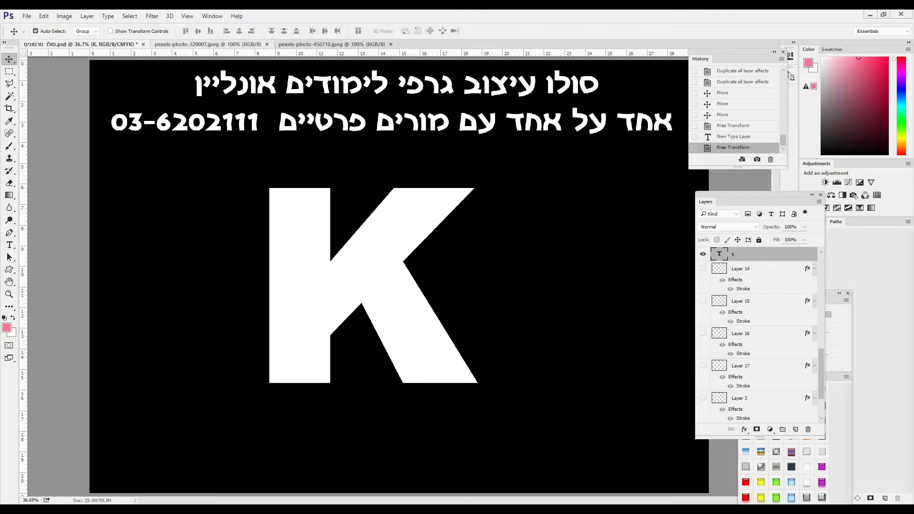
pyautogui.rightClick(772, 257)
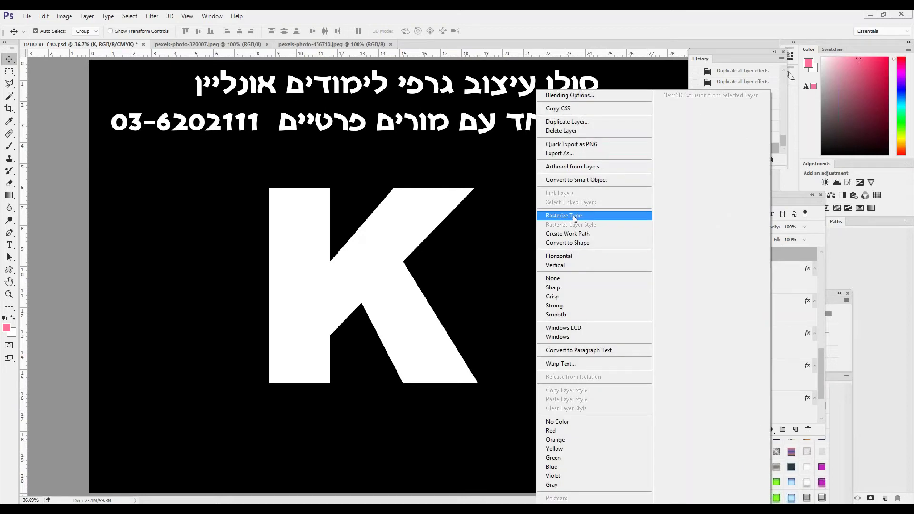
pyautogui.click(562, 220)
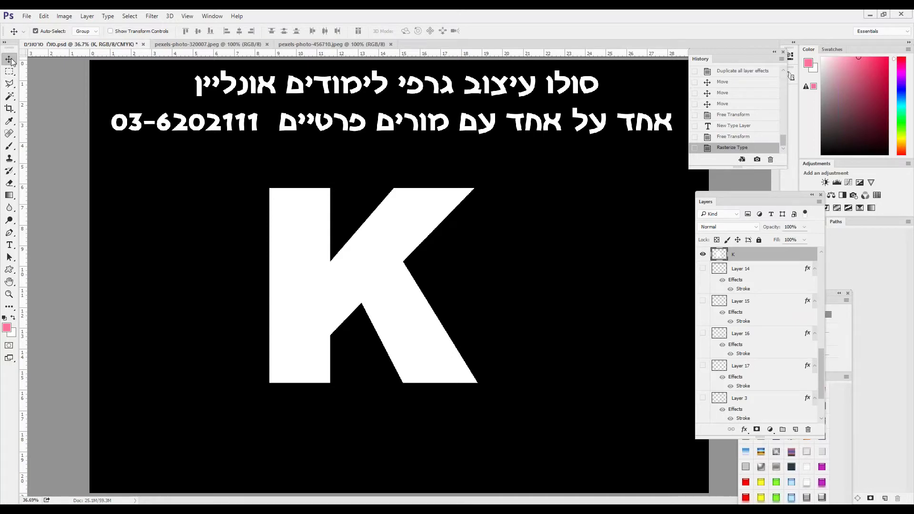
# Outline the outer end of the K's upper arm with the Polygonal Lasso and cut it to a new layer
pyautogui.moveTo(9, 84); pyautogui.dragTo(54, 96)
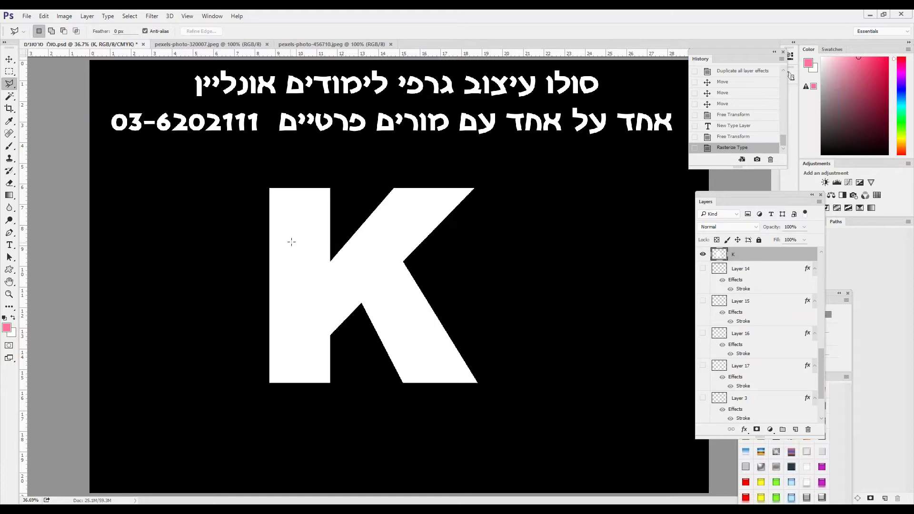
pyautogui.click(359, 167)
pyautogui.click(432, 269)
pyautogui.click(541, 211)
pyautogui.click(532, 151)
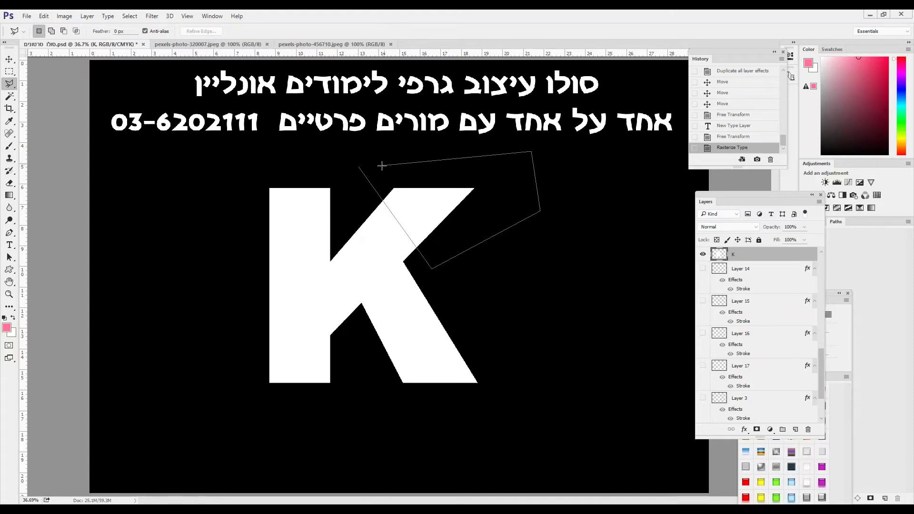
pyautogui.doubleClick(384, 167)
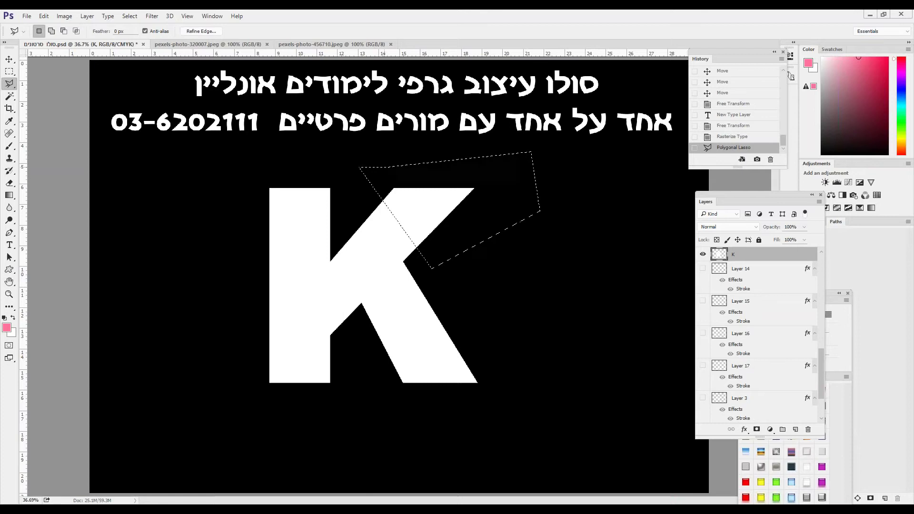
pyautogui.rightClick(408, 193)
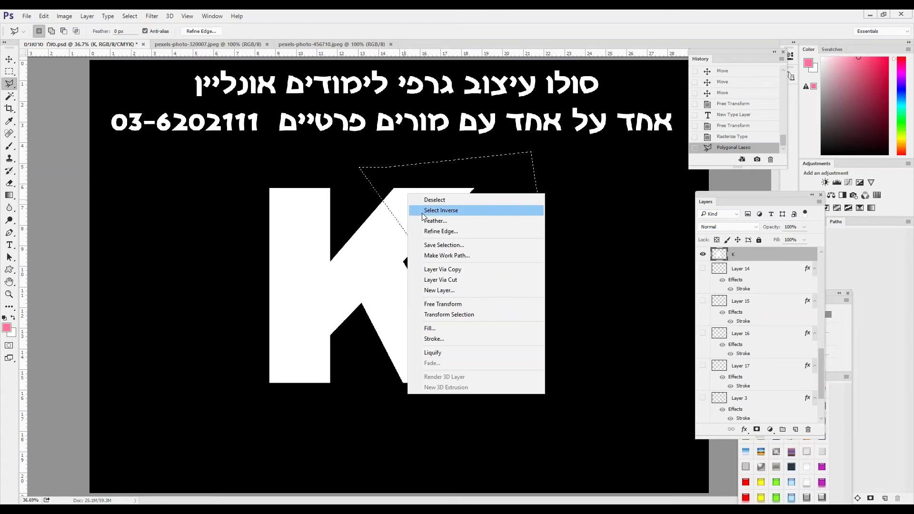
pyautogui.click(447, 281)
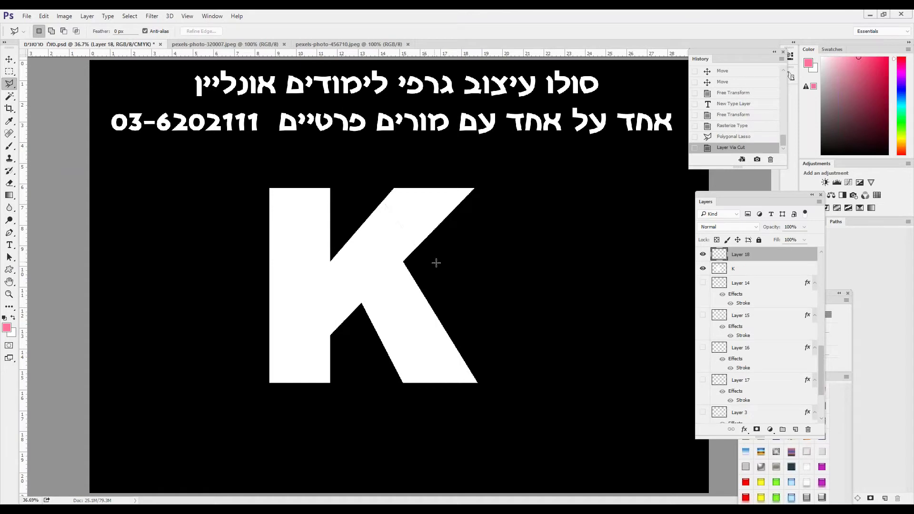
# On the K layer, lasso the inner part of the upper arm where the diagonals meet and cut it to a new layer
pyautogui.click(741, 270)
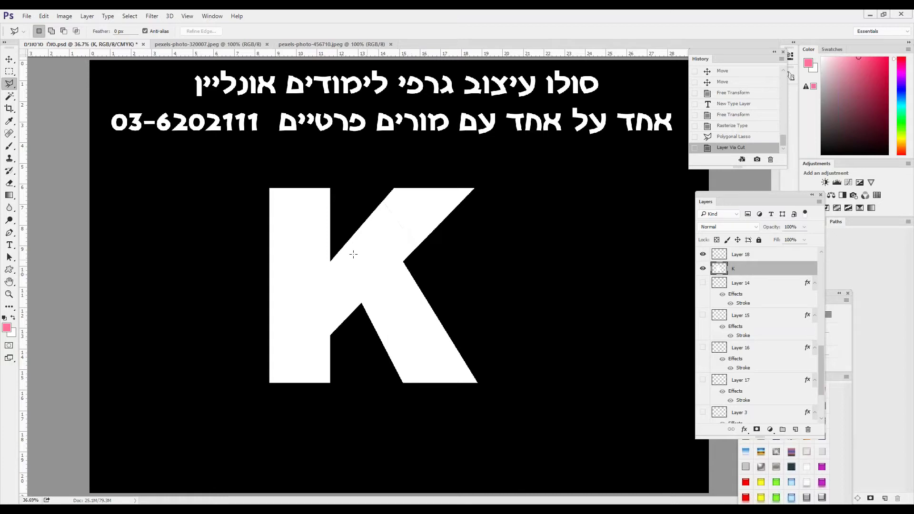
pyautogui.click(335, 231)
pyautogui.click(378, 314)
pyautogui.click(456, 285)
pyautogui.click(425, 172)
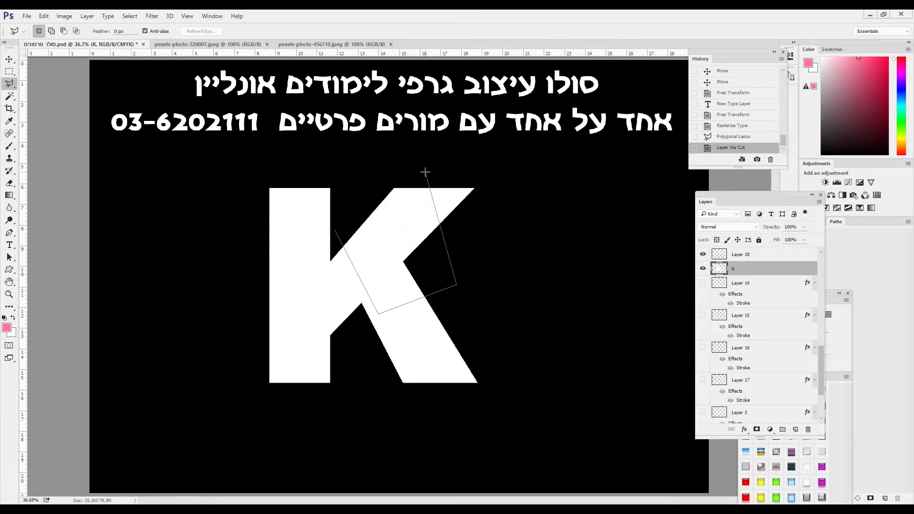
pyautogui.doubleClick(339, 177)
pyautogui.rightClick(386, 253)
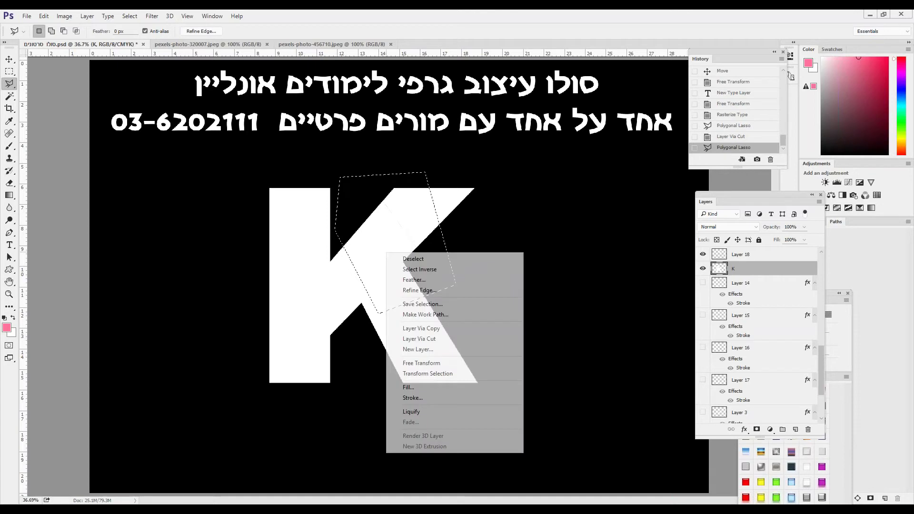
pyautogui.click(428, 342)
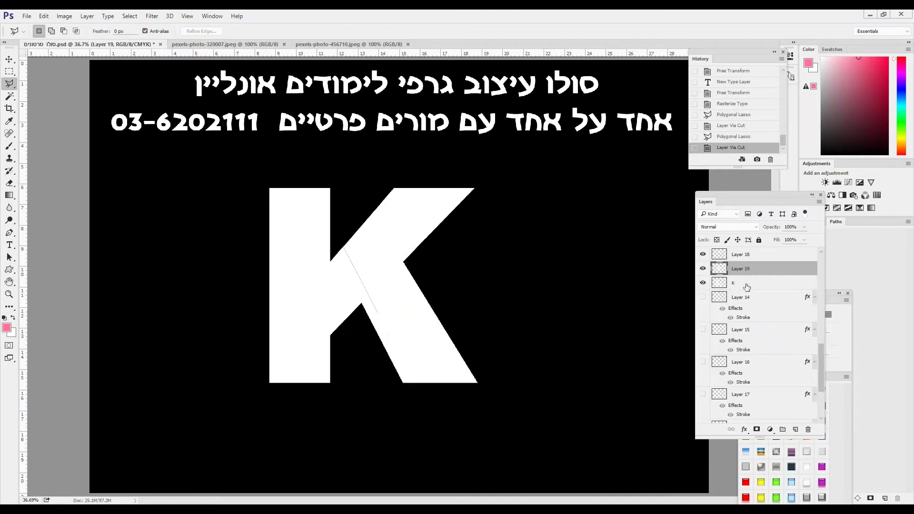
# On the K layer, lasso the lower part of the diagonal leg and cut it to a new layer
pyautogui.click(746, 286)
pyautogui.click(433, 277)
pyautogui.click(366, 370)
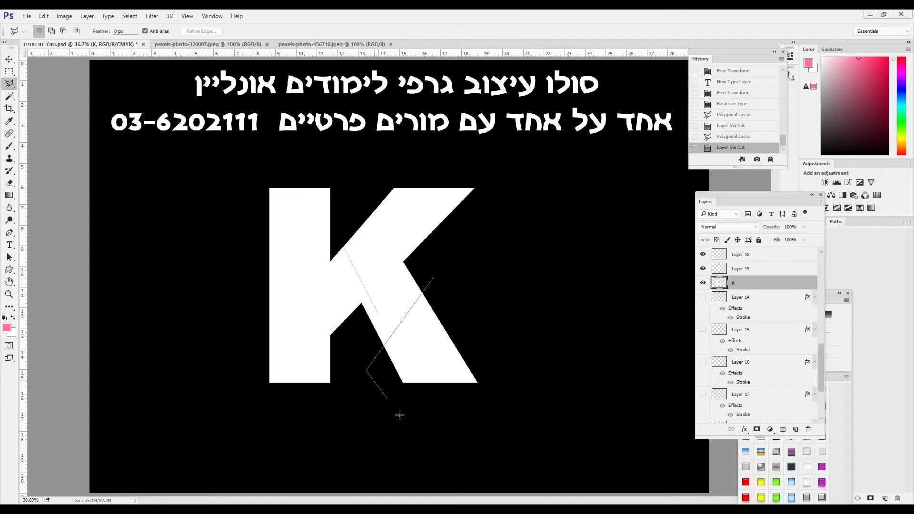
pyautogui.click(417, 441)
pyautogui.click(546, 403)
pyautogui.doubleClick(485, 275)
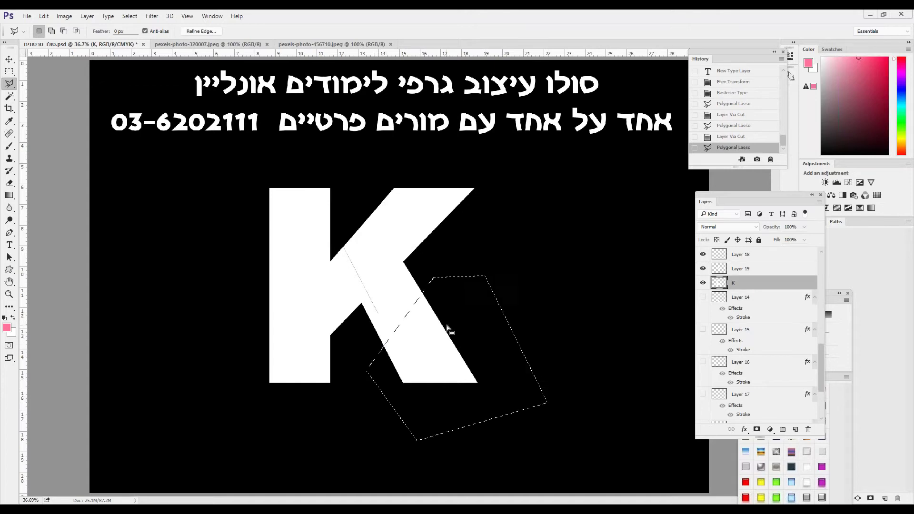
pyautogui.rightClick(447, 327)
pyautogui.click(478, 210)
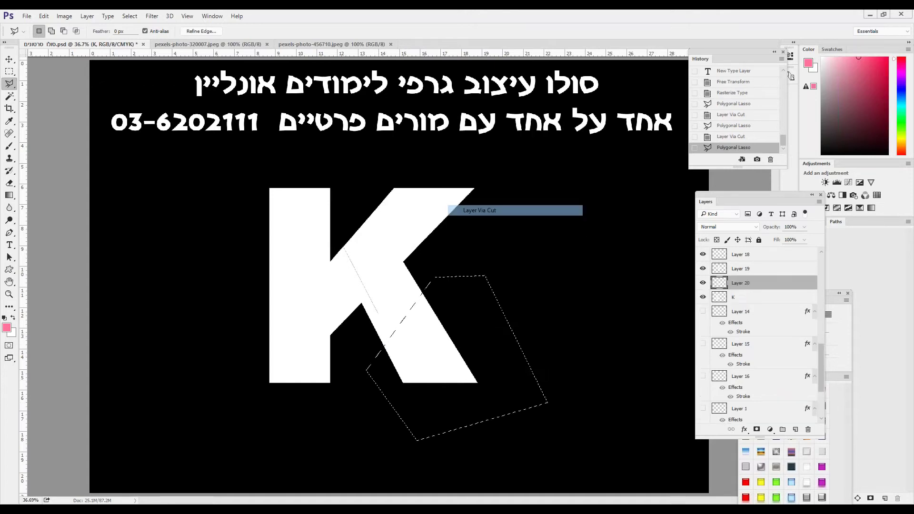
# On the K layer, lasso the top of the vertical stem with a slanted lower edge and cut it to a new layer
pyautogui.click(256, 272)
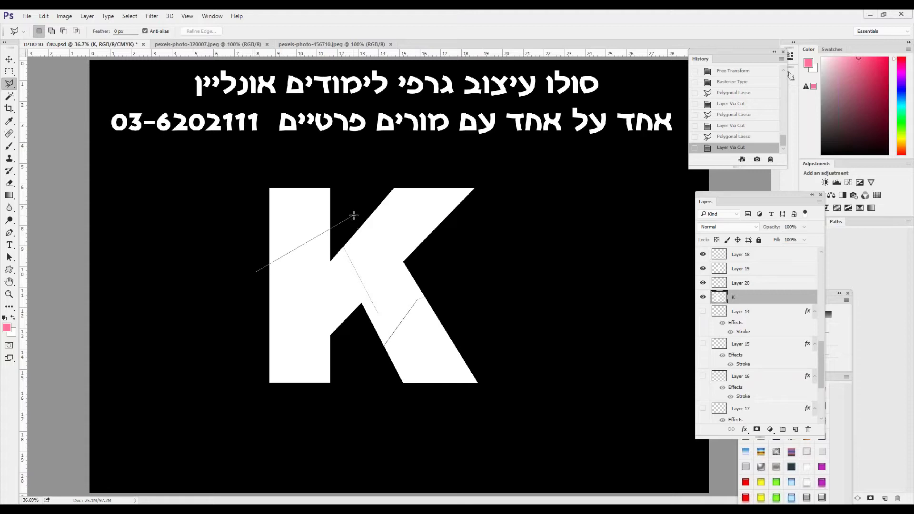
pyautogui.click(354, 216)
pyautogui.click(355, 151)
pyautogui.click(196, 165)
pyautogui.click(246, 281)
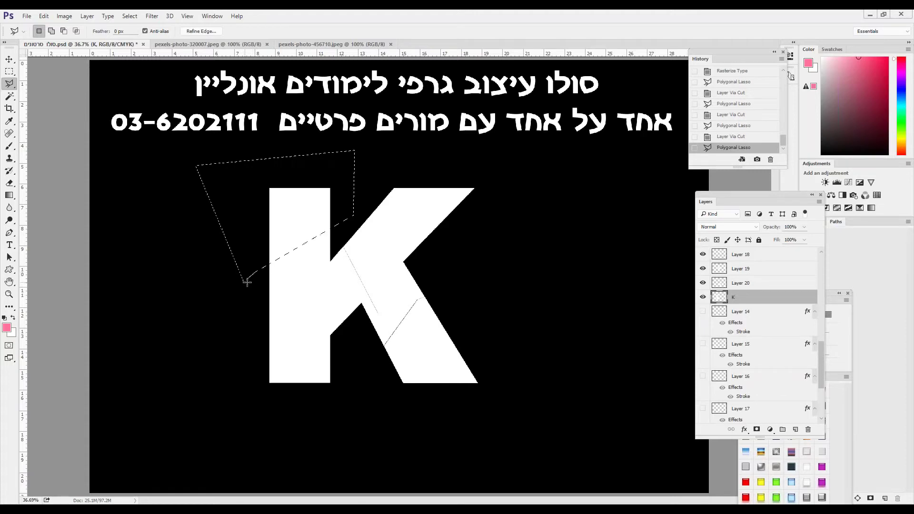
pyautogui.rightClick(266, 225)
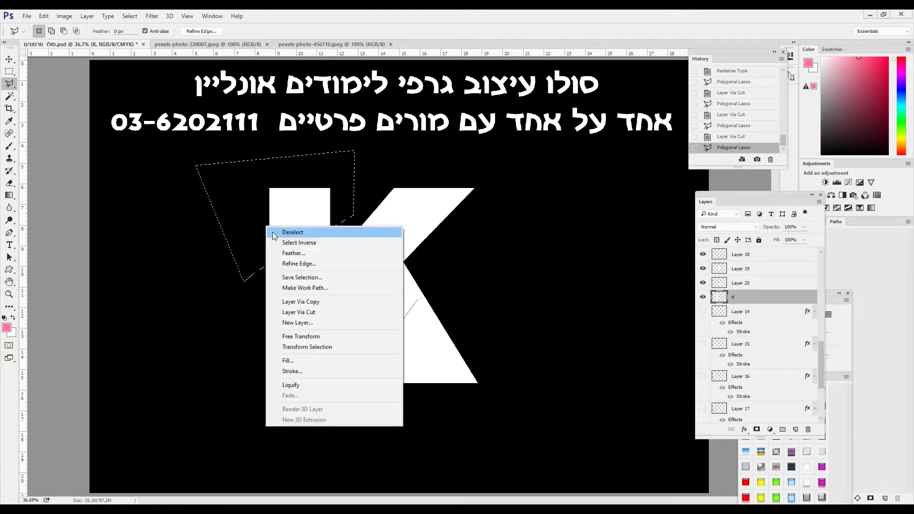
pyautogui.click(313, 312)
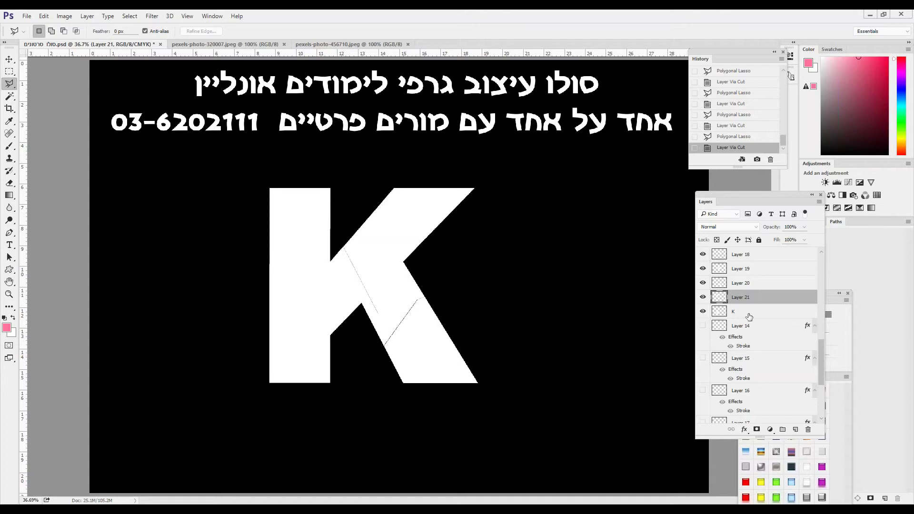
# On the K layer, lasso the stem section just below its middle and cut it to a new layer
pyautogui.click(745, 312)
pyautogui.click(259, 277)
pyautogui.click(355, 302)
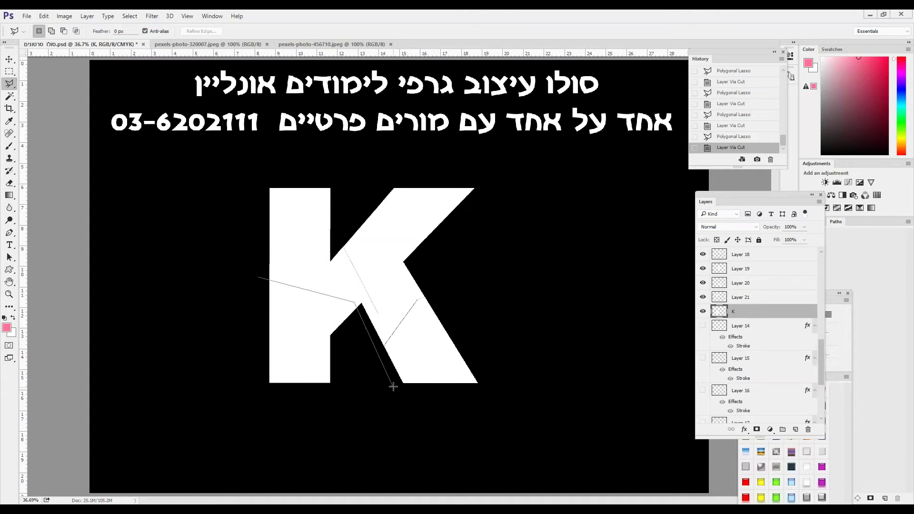
pyautogui.click(393, 386)
pyautogui.click(286, 343)
pyautogui.click(205, 341)
pyautogui.doubleClick(243, 282)
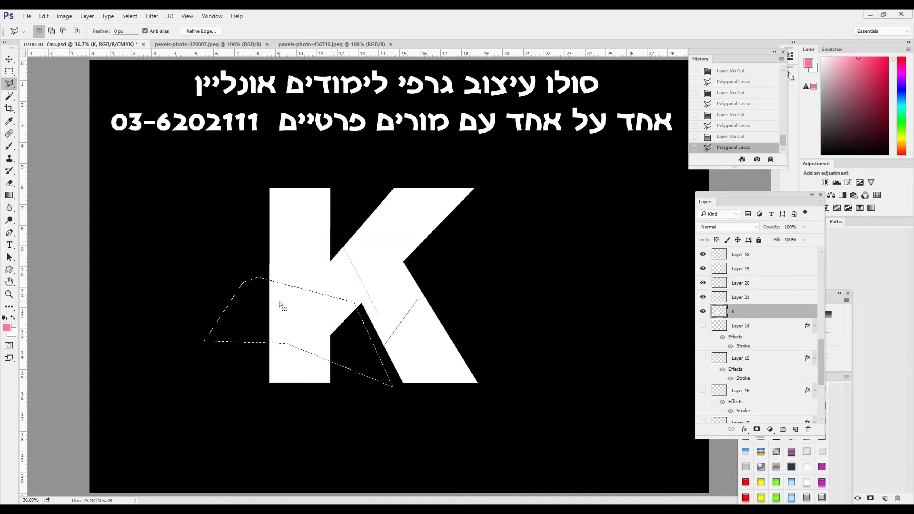
pyautogui.rightClick(279, 301)
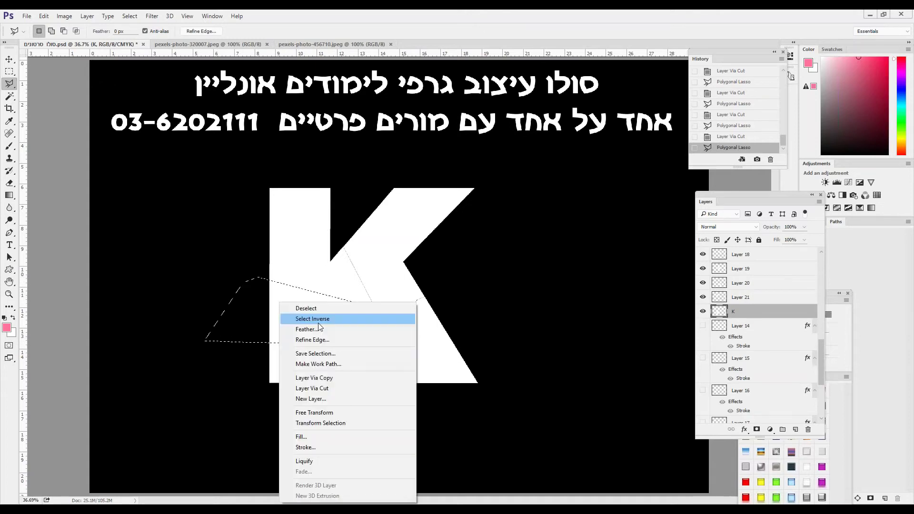
pyautogui.click(344, 387)
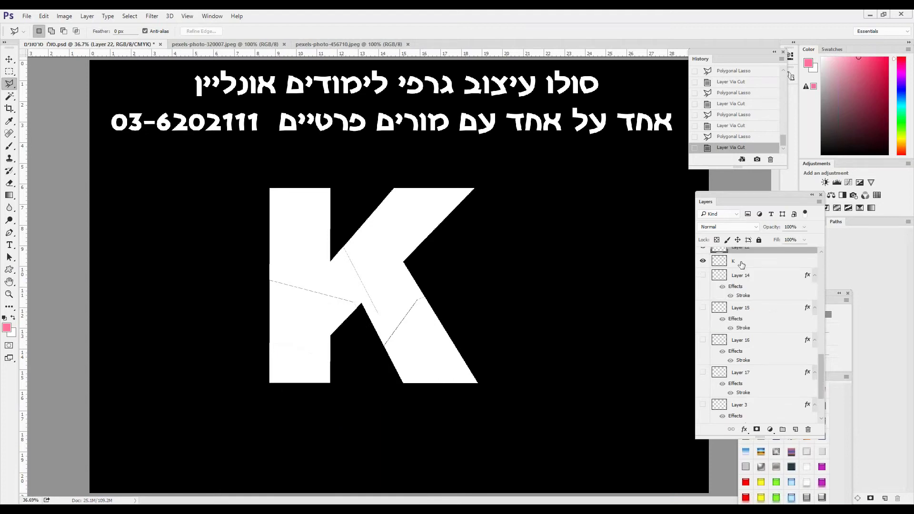
# On the K layer, lasso the stem's bottom, leaving a narrow sliver on its outer edge, and cut it to a new layer
pyautogui.click(739, 267)
pyautogui.click(298, 316)
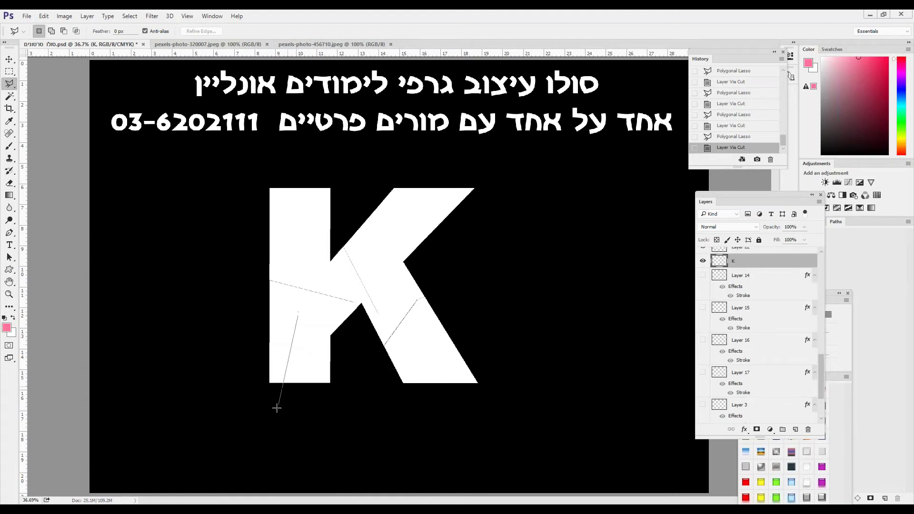
pyautogui.click(275, 411)
pyautogui.click(346, 443)
pyautogui.click(371, 345)
pyautogui.click(298, 315)
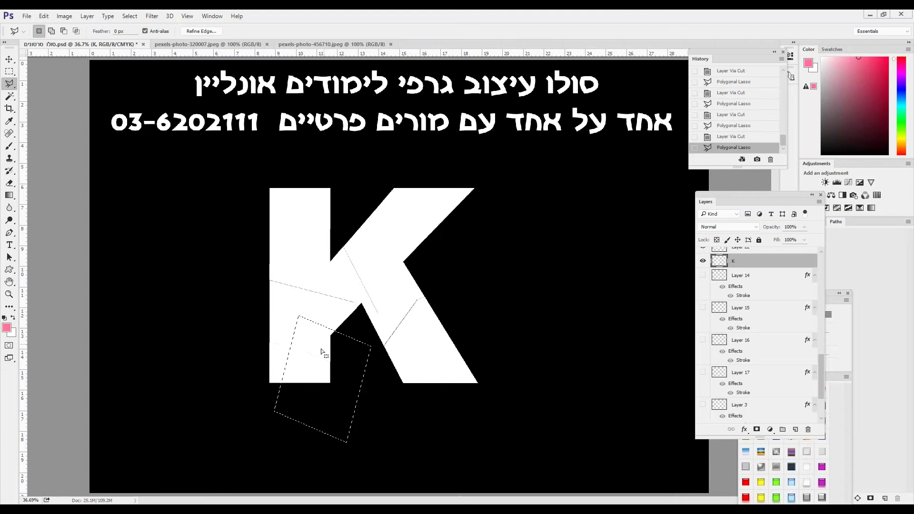
pyautogui.rightClick(315, 356)
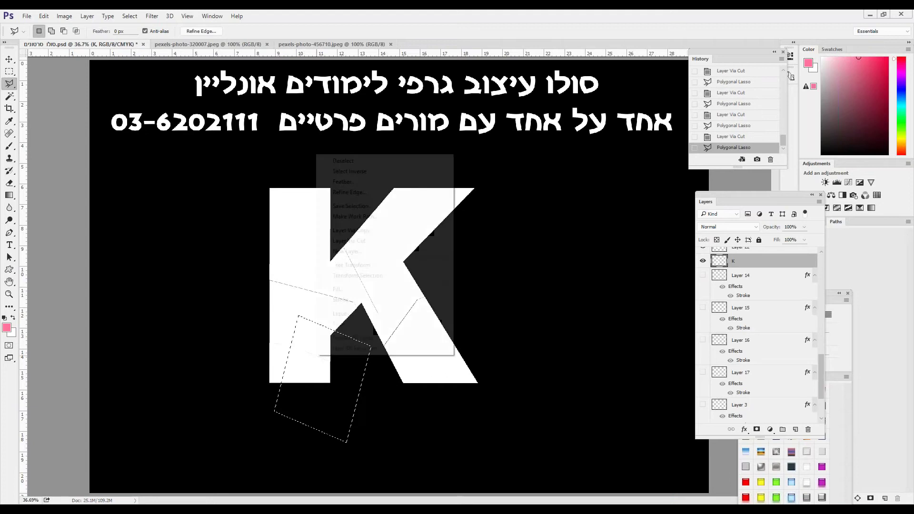
pyautogui.click(365, 241)
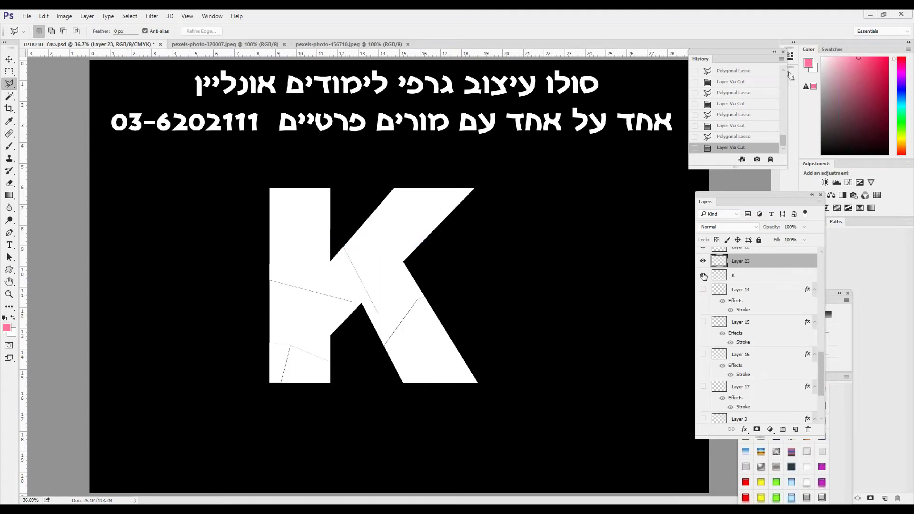
# Toggle the K layer's visibility to check which parts of the letter are still uncut
pyautogui.click(703, 276)
pyautogui.click(703, 276)
pyautogui.click(703, 276)
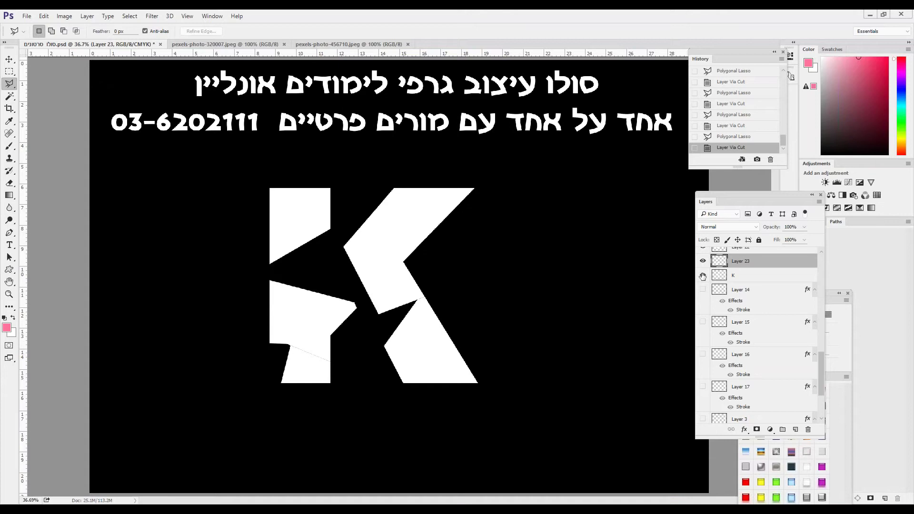
pyautogui.click(704, 275)
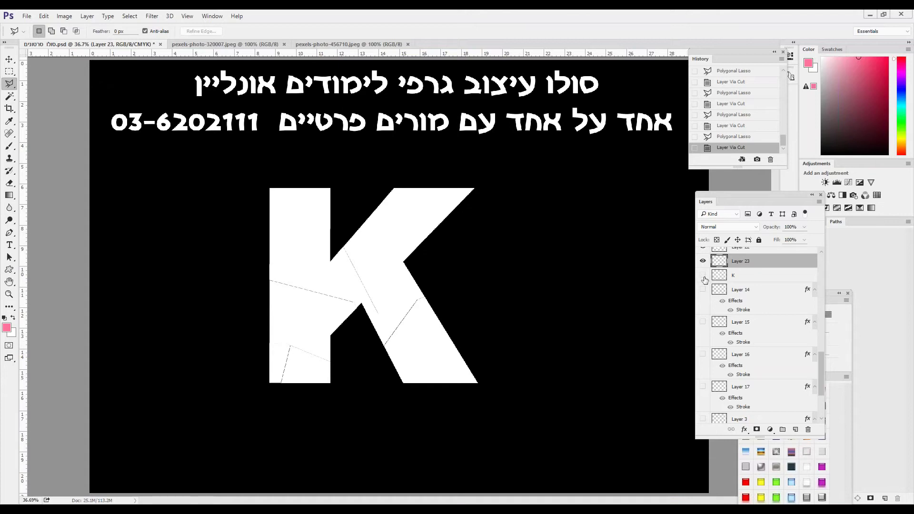
pyautogui.click(704, 276)
pyautogui.click(703, 276)
pyautogui.click(703, 276)
pyautogui.click(703, 276)
pyautogui.click(704, 276)
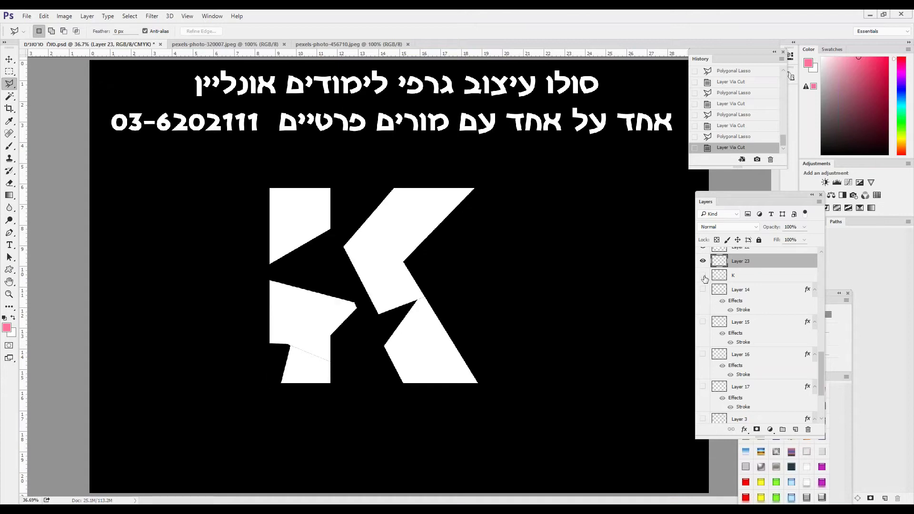
pyautogui.click(703, 276)
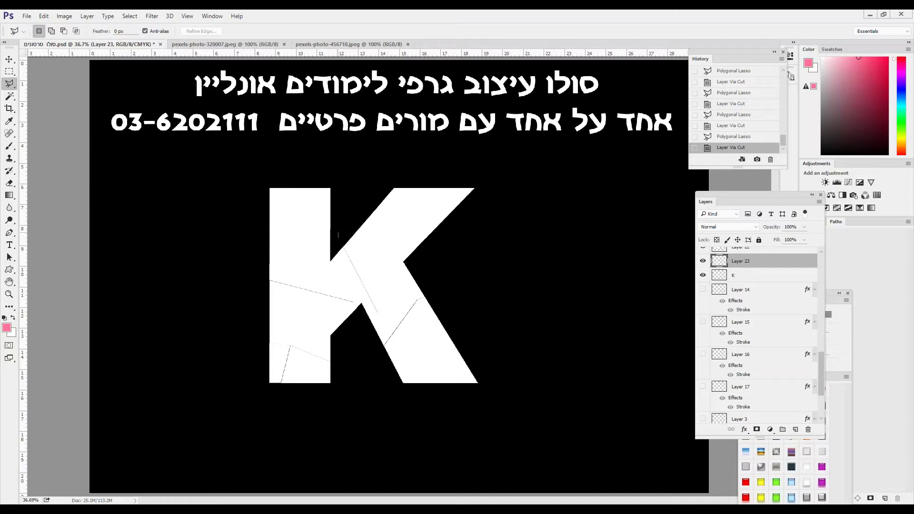
# On the K layer, lasso the remaining central area where the diagonals meet beside the stem and cut it to a new layer
pyautogui.click(328, 355)
pyautogui.click(409, 379)
pyautogui.click(485, 234)
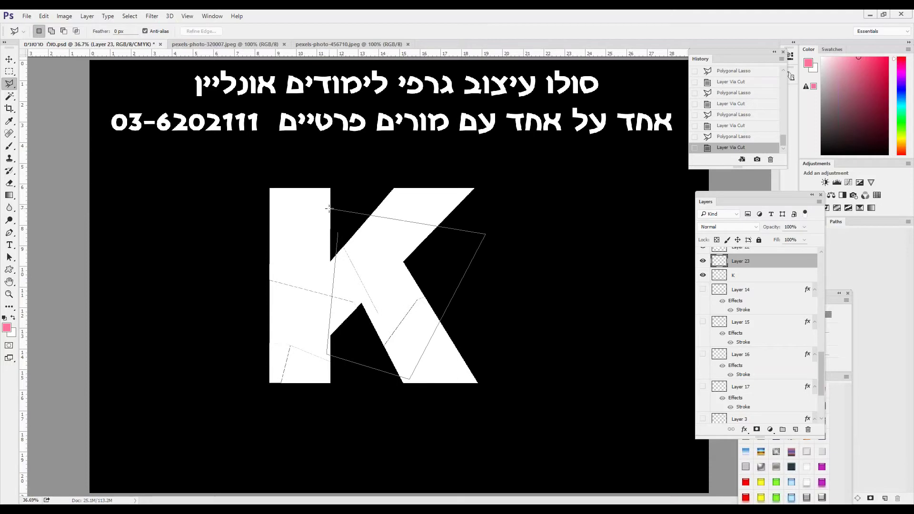
pyautogui.click(328, 209)
pyautogui.click(737, 278)
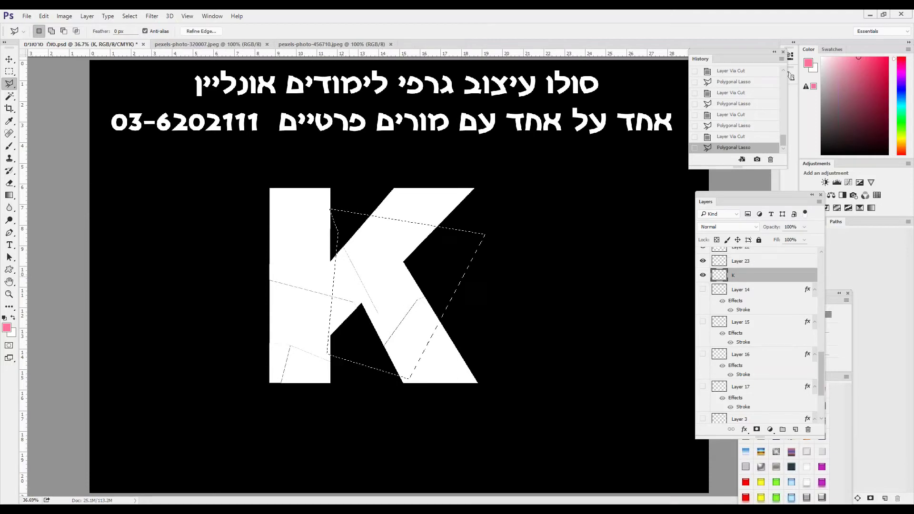
pyautogui.rightClick(350, 280)
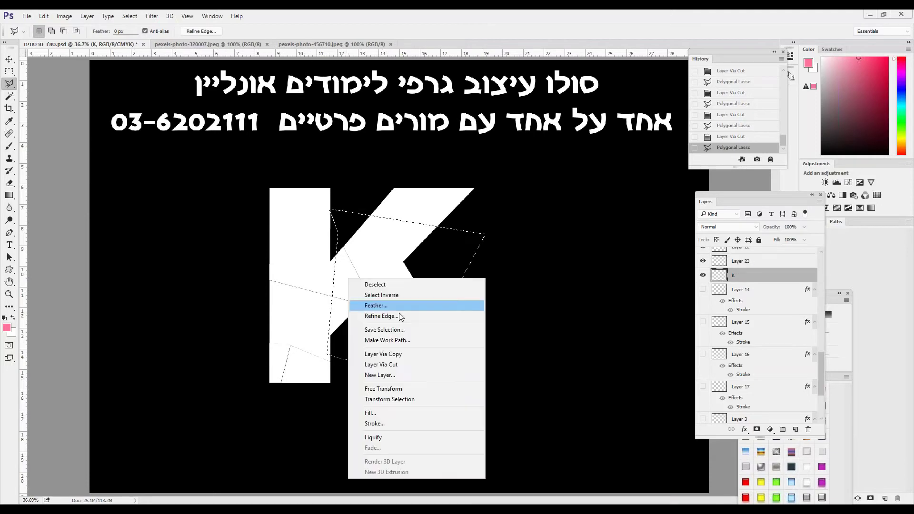
pyautogui.click(407, 365)
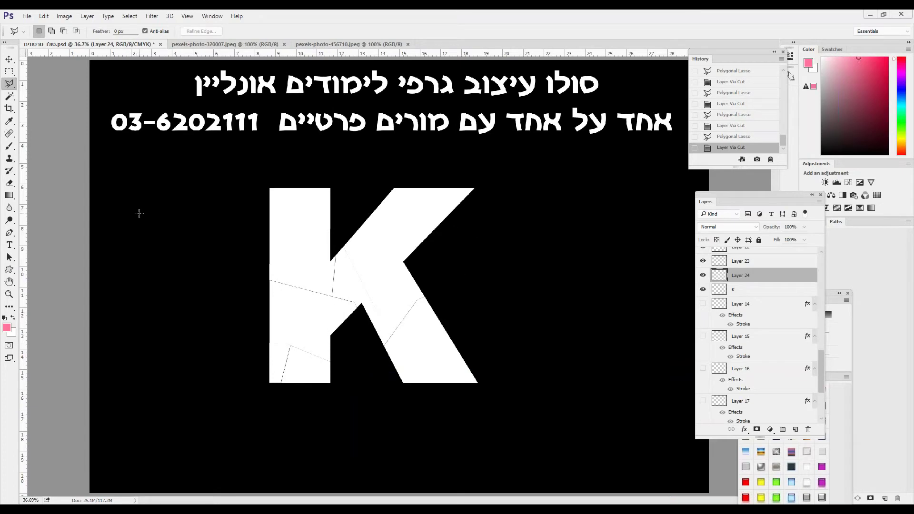
# With the Move tool, nudge the fragment at the upper arm's tip up and to the right, opening a gap along its cut
pyautogui.click(9, 60)
pyautogui.click(430, 204)
pyautogui.press('Up')
pyautogui.press('Up')
pyautogui.press('Up')
pyautogui.press('Up')
pyautogui.press('Up')
pyautogui.press('Up')
pyautogui.press('Up')
pyautogui.press('Up')
pyautogui.press('Up')
pyautogui.press('Up')
pyautogui.press('Up')
pyautogui.press('Up')
pyautogui.press('Up')
pyautogui.press('Up')
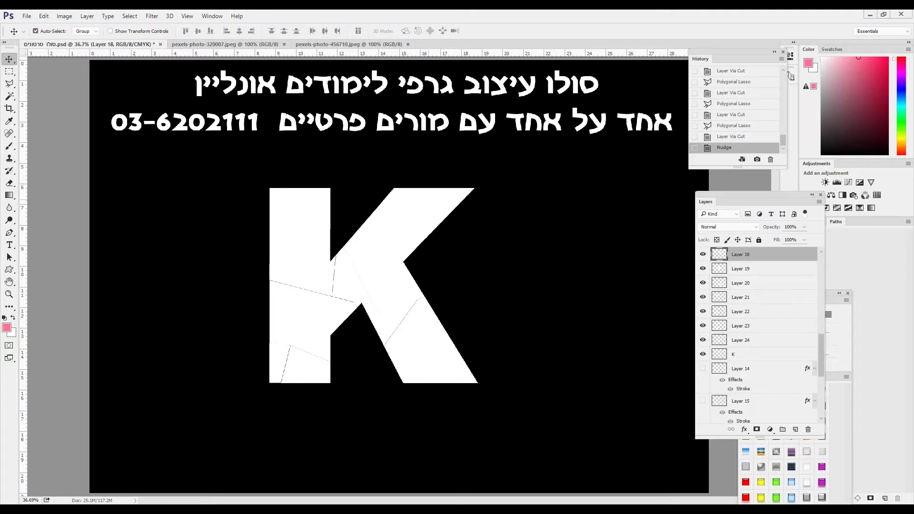
pyautogui.press('Right')
pyautogui.press('Right')
pyautogui.press('Right')
pyautogui.press('Right')
pyautogui.press('Right')
pyautogui.press('Right')
pyautogui.press('Right')
pyautogui.press('Right')
pyautogui.press('Right')
pyautogui.press('Right')
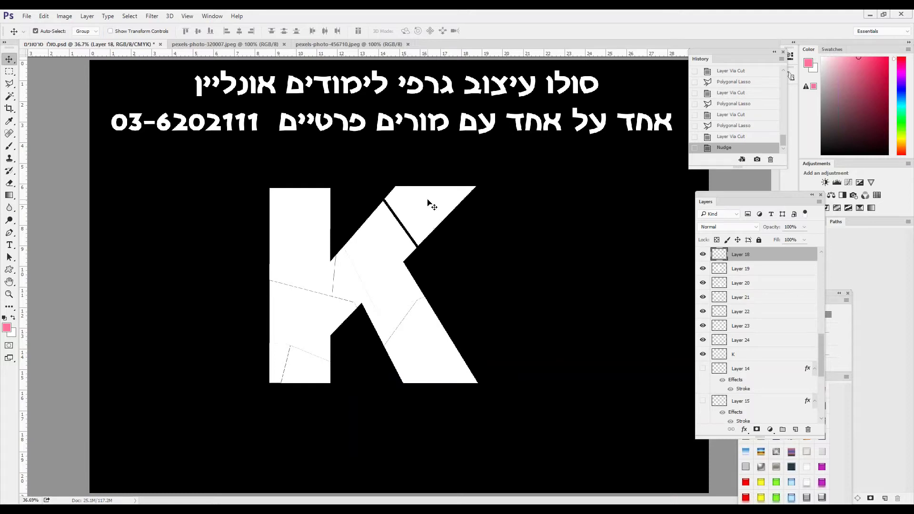
pyautogui.press('Right')
pyautogui.press('Right')
pyautogui.press('Right')
pyautogui.press('Right')
pyautogui.press('Right')
pyautogui.press('Right')
pyautogui.press('Right')
pyautogui.press('Right')
pyautogui.press('Right')
pyautogui.press('Right')
pyautogui.press('Right')
pyautogui.press('Right')
pyautogui.press('Right')
pyautogui.press('Right')
pyautogui.press('Right')
pyautogui.press('Right')
pyautogui.press('Right')
pyautogui.press('Right')
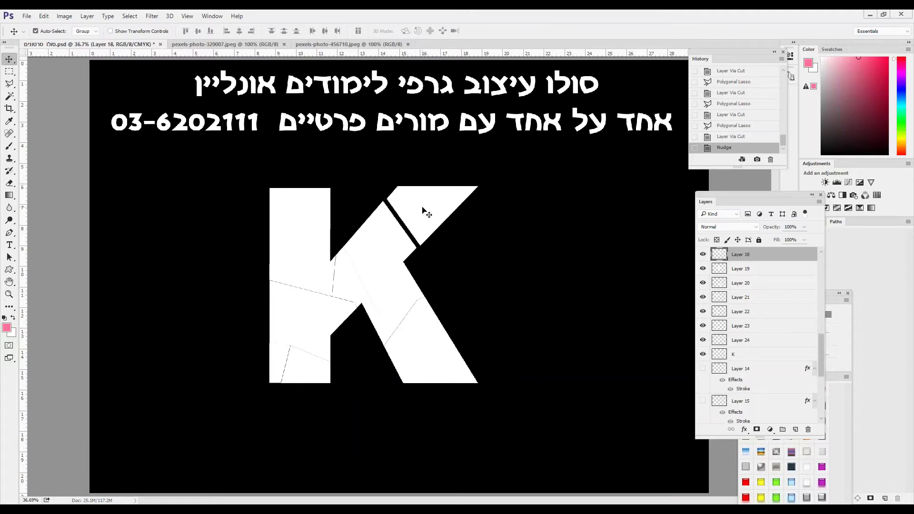
pyautogui.press('Up')
pyautogui.press('Up')
pyautogui.press('Up')
pyautogui.press('Up')
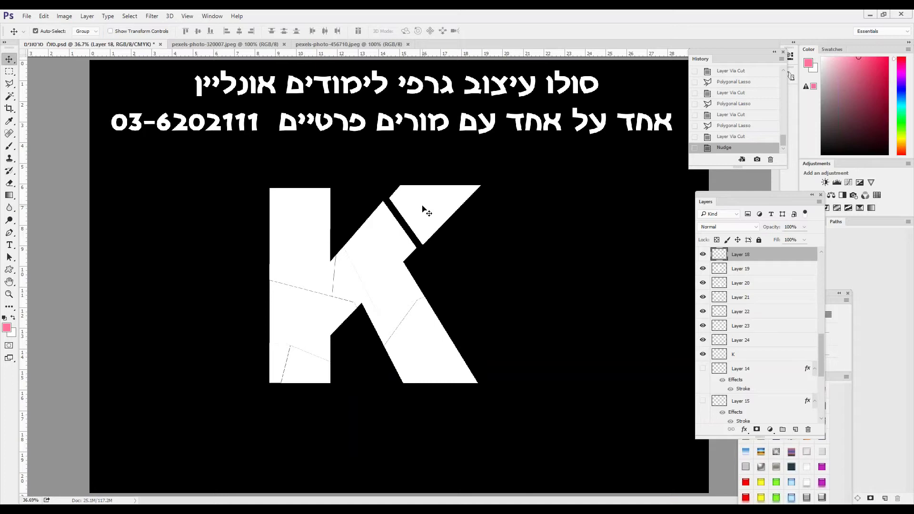
# Nudge the large inner arm fragment on Layer 19 up and to the right, away from the central pieces
pyautogui.press('Right')
pyautogui.press('Right')
pyautogui.press('Right')
pyautogui.press('Right')
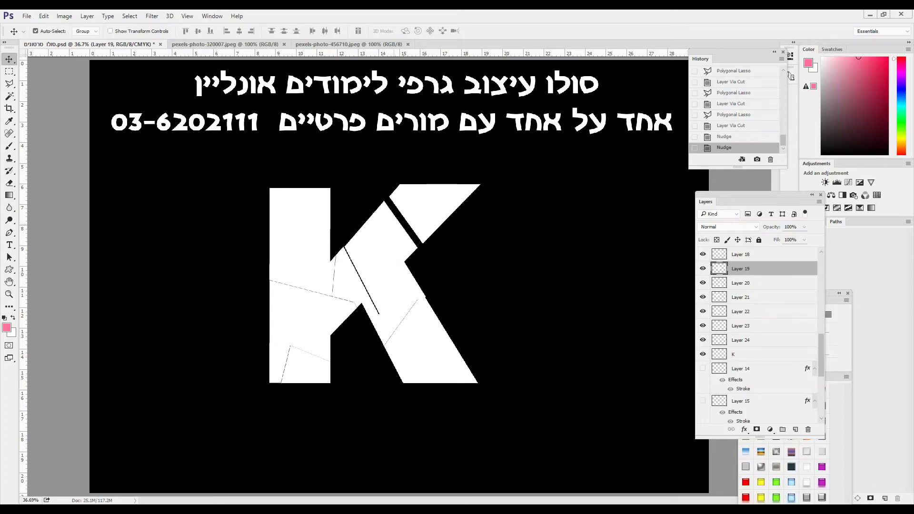
pyautogui.press('Right')
pyautogui.press('Right')
pyautogui.press('Right')
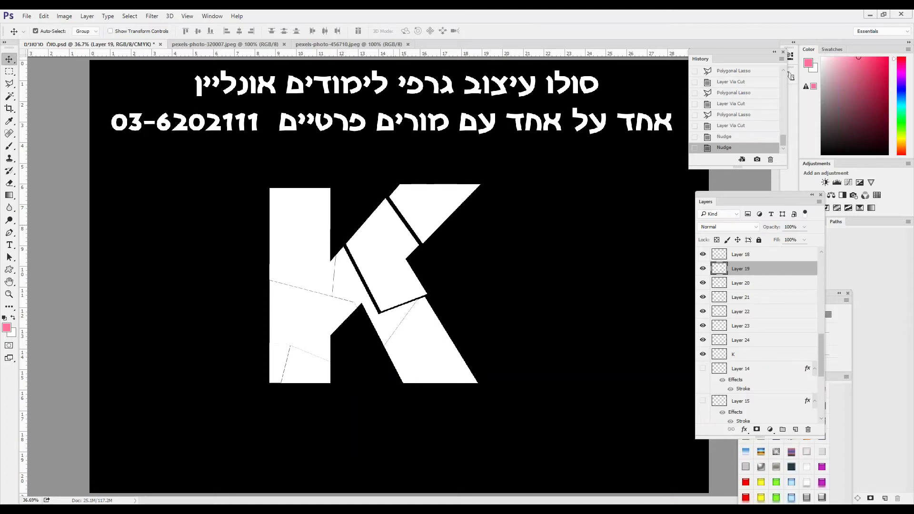
# Nudge the lower diagonal leg fragment down and to the right, widening its slanted gap
pyautogui.click(448, 356)
pyautogui.press('Down')
pyautogui.press('Right')
pyautogui.press('Down')
pyautogui.press('Right')
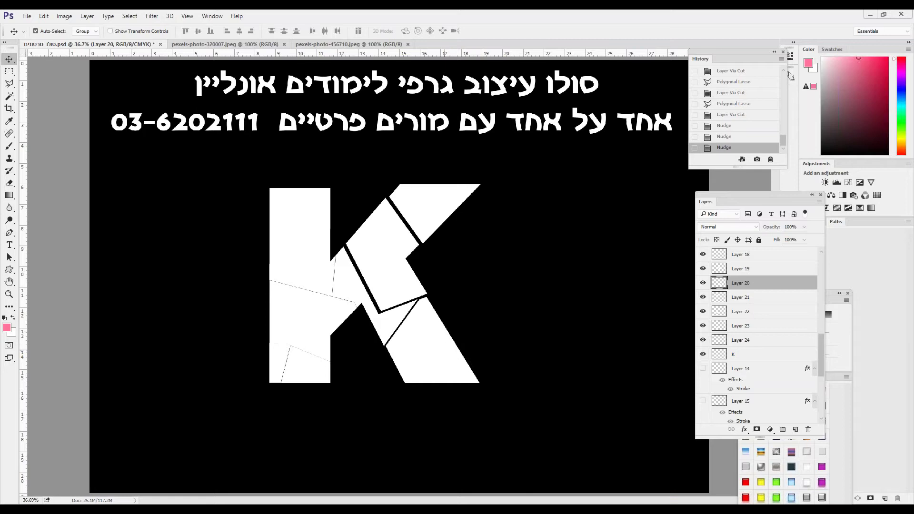
pyautogui.press('Down')
pyautogui.press('Right')
pyautogui.press('Down')
pyautogui.press('Right')
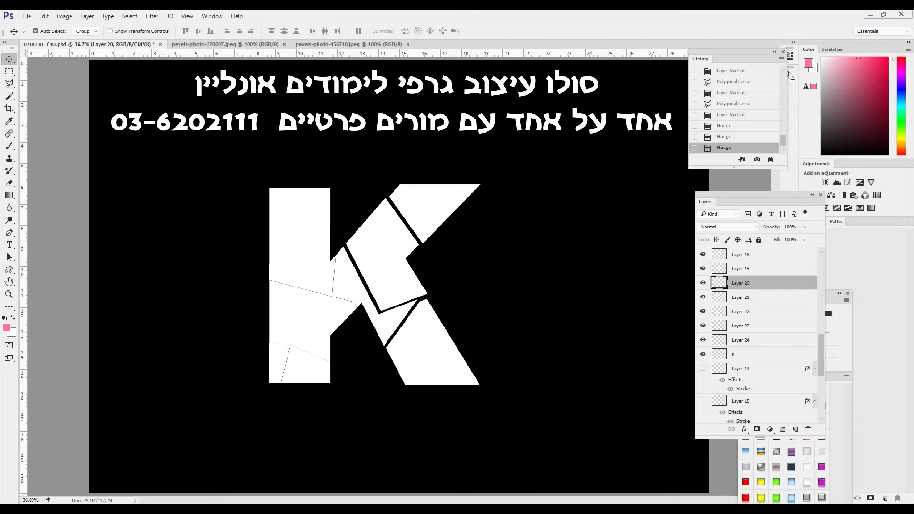
# Nudge the top stem fragment up and slightly to the left, away from the rest of the stem
pyautogui.click(280, 209)
pyautogui.press('Up')
pyautogui.press('Up')
pyautogui.press('Up')
pyautogui.press('Up')
pyautogui.press('Up')
pyautogui.press('Up')
pyautogui.press('Up')
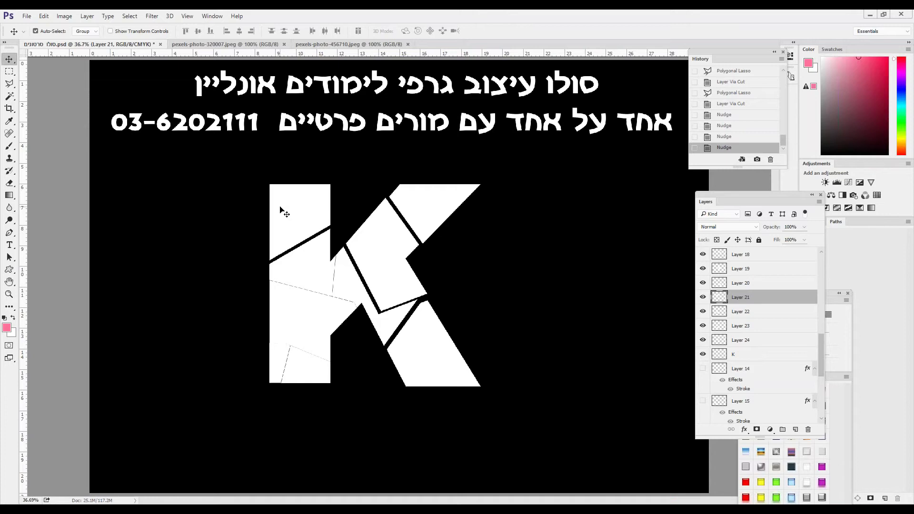
pyautogui.press('Left')
# Nudge the remaining K layer pieces left and the bottom stem fragment on Layer 23 down
pyautogui.click(302, 265)
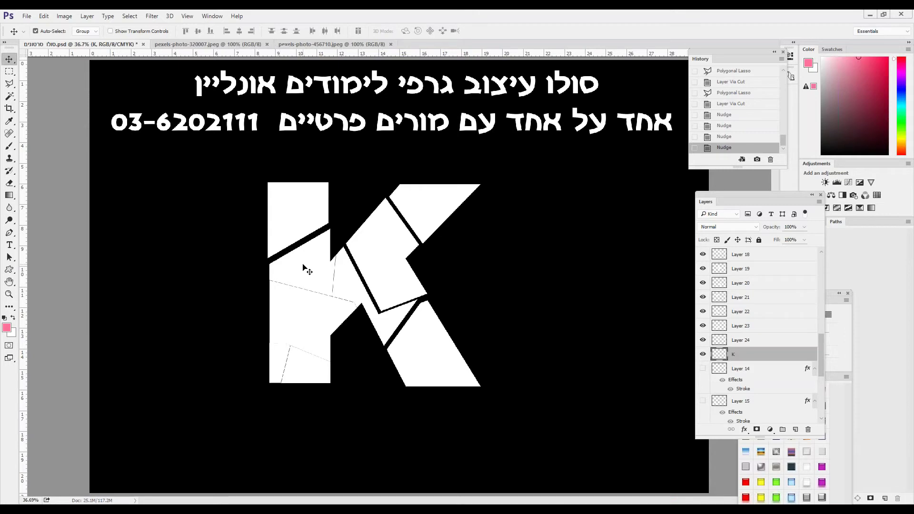
pyautogui.hotkey('shift', 'Left')
pyautogui.click(311, 376)
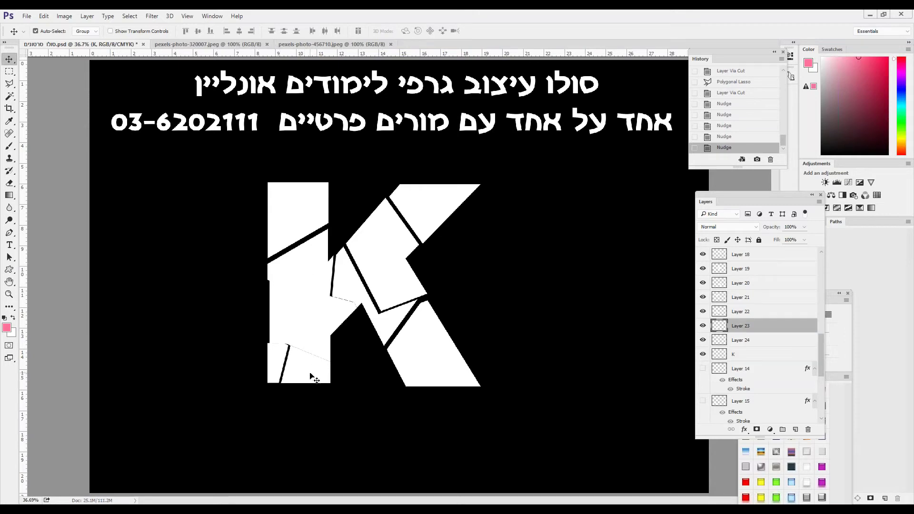
pyautogui.hotkey('shift', 'Down')
pyautogui.hotkey('shift', 'Down')
pyautogui.hotkey('shift', 'Down')
# Nudge the mid-stem fragment on Layer 22 left, and shift the remaining K layer pieces further left to line up with it
pyautogui.click(296, 318)
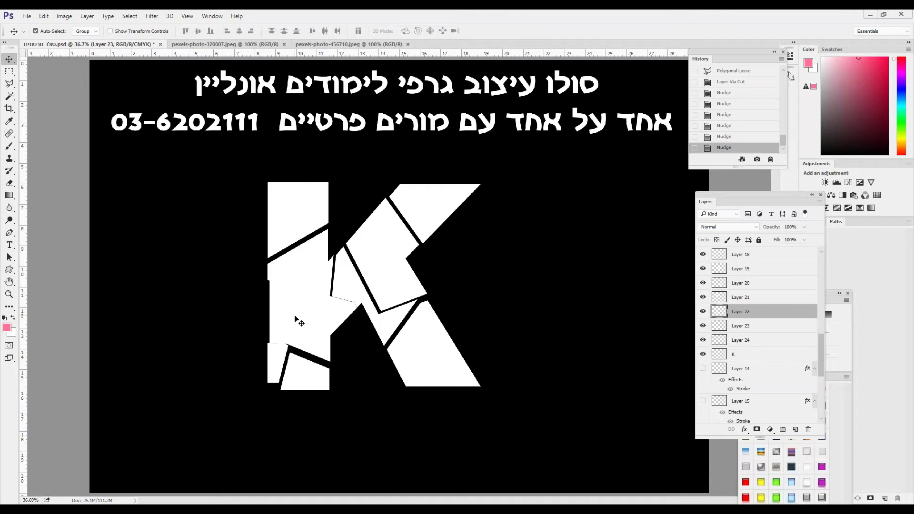
pyautogui.hotkey('shift', 'Left')
pyautogui.hotkey('shift', 'Left')
pyautogui.click(273, 367)
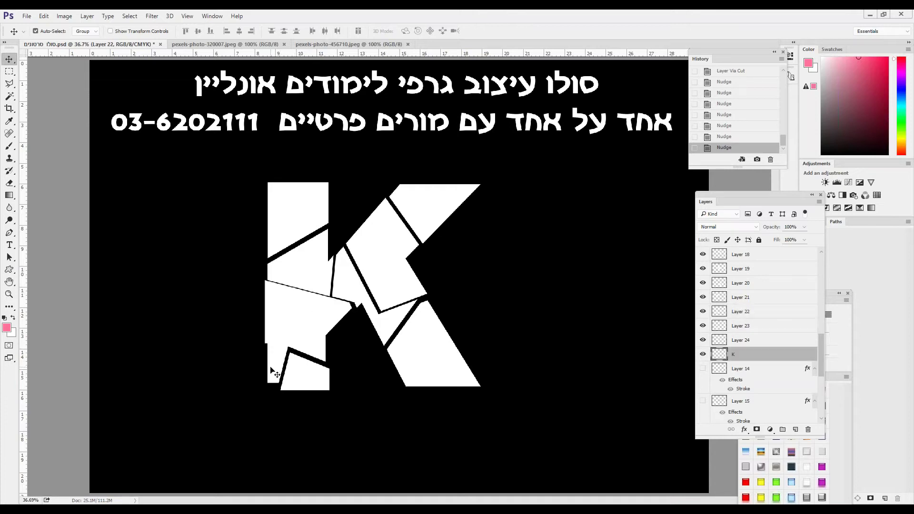
pyautogui.hotkey('shift', 'Left')
pyautogui.hotkey('shift', 'Left')
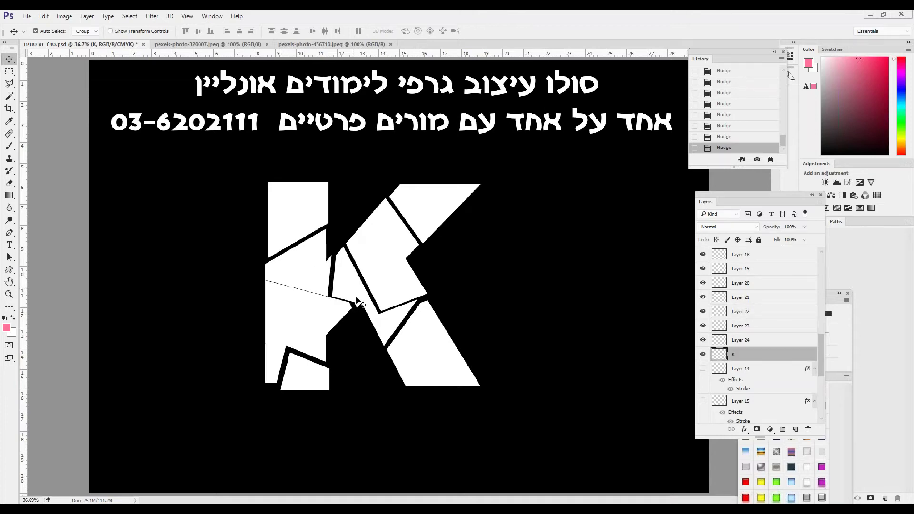
# Nudge the bottom stem fragment slightly left and the lower diagonal leg fragment further down
pyautogui.click(312, 379)
pyautogui.hotkey('shift', 'Left')
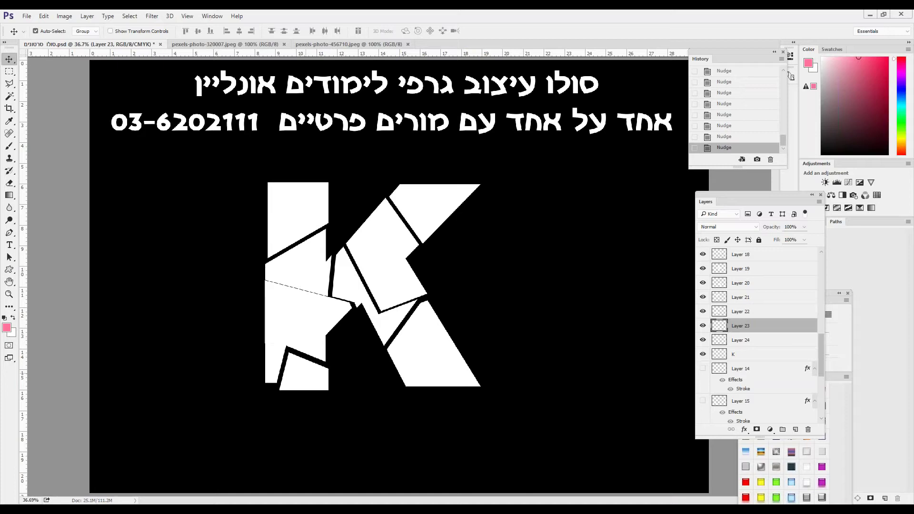
pyautogui.click(388, 267)
pyautogui.click(431, 358)
pyautogui.hotkey('shift', 'Down')
pyautogui.hotkey('shift', 'Down')
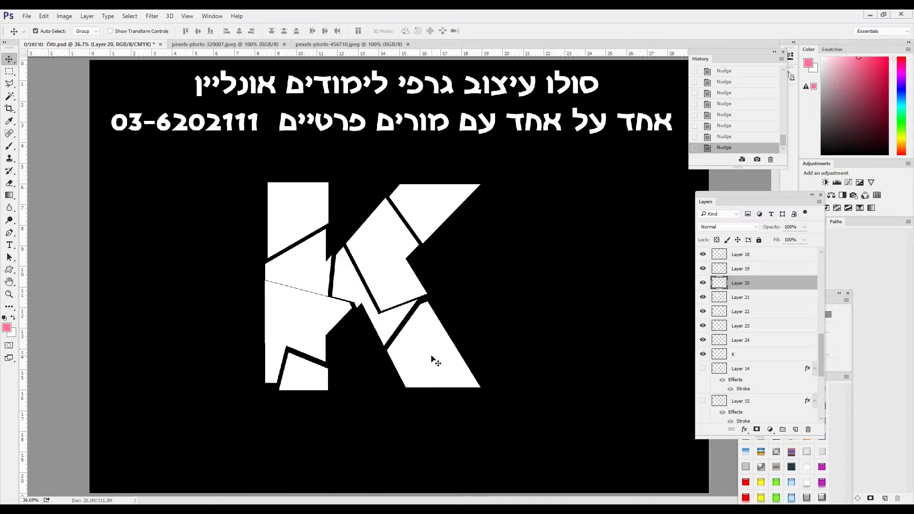
# Nudge the upper arm's tip fragment further up and the inner arm fragment further right
pyautogui.click(435, 210)
pyautogui.hotkey('shift', 'Up')
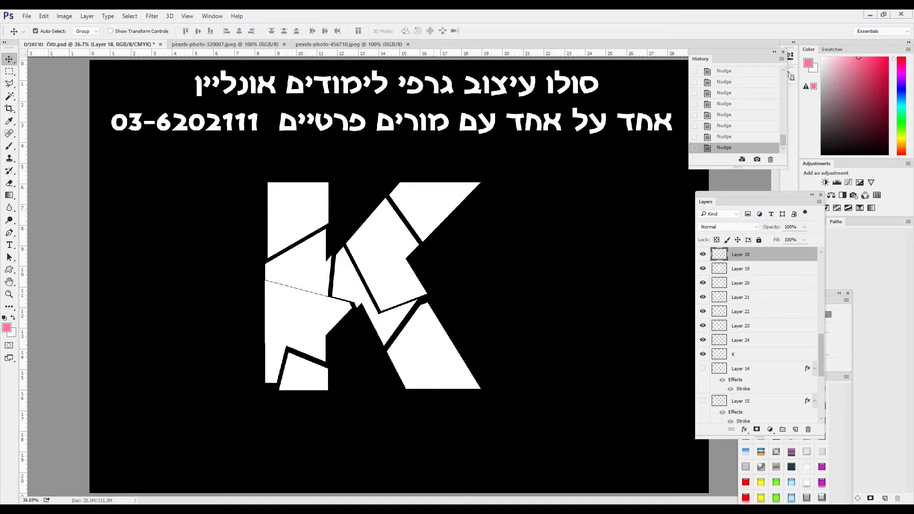
pyautogui.click(399, 250)
pyautogui.hotkey('shift', 'Right')
# Nudge the top stem fragment up, then free-transform it with a rotation of about -7.27° and an offset up and to the left
pyautogui.click(302, 208)
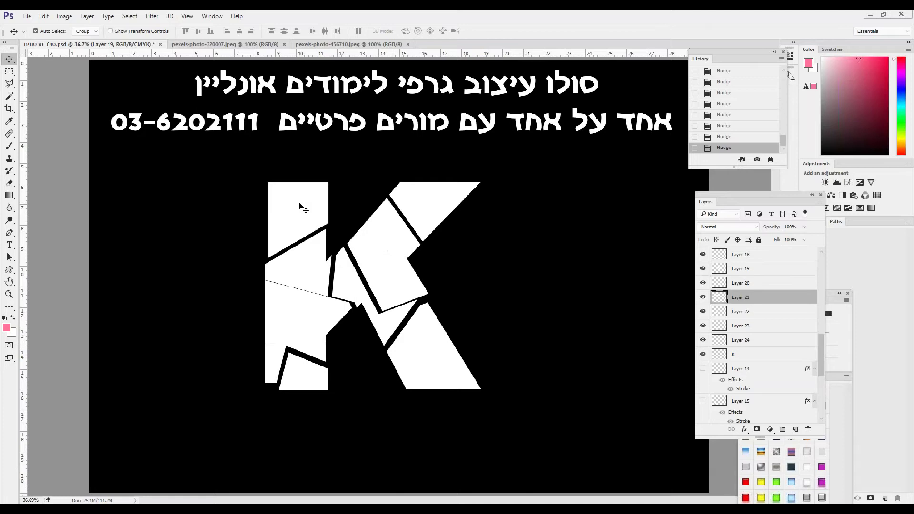
pyautogui.hotkey('shift', 'Up')
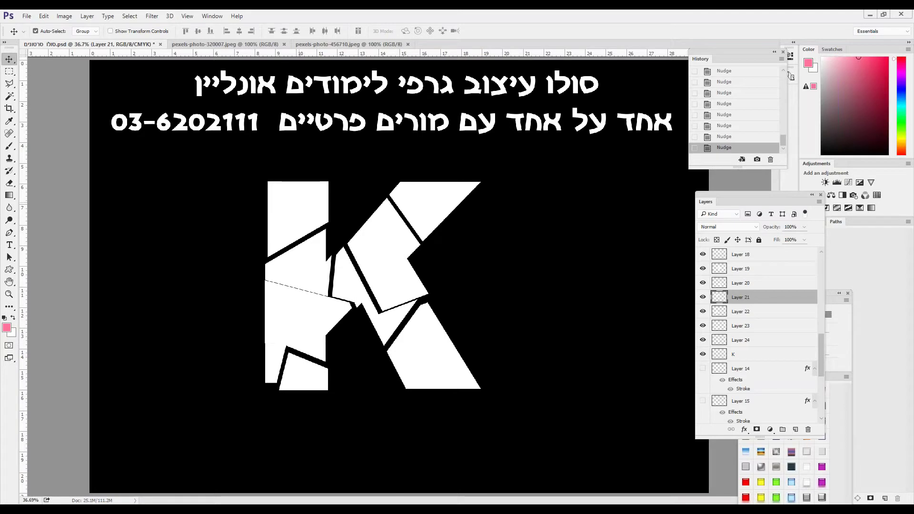
pyautogui.hotkey('ctrl', 't')
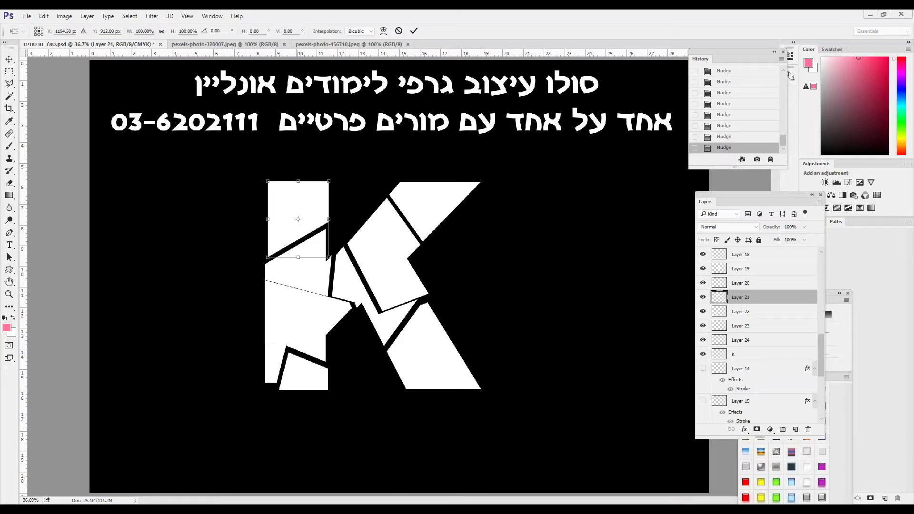
pyautogui.moveTo(277, 161); pyautogui.dragTo(270, 164)
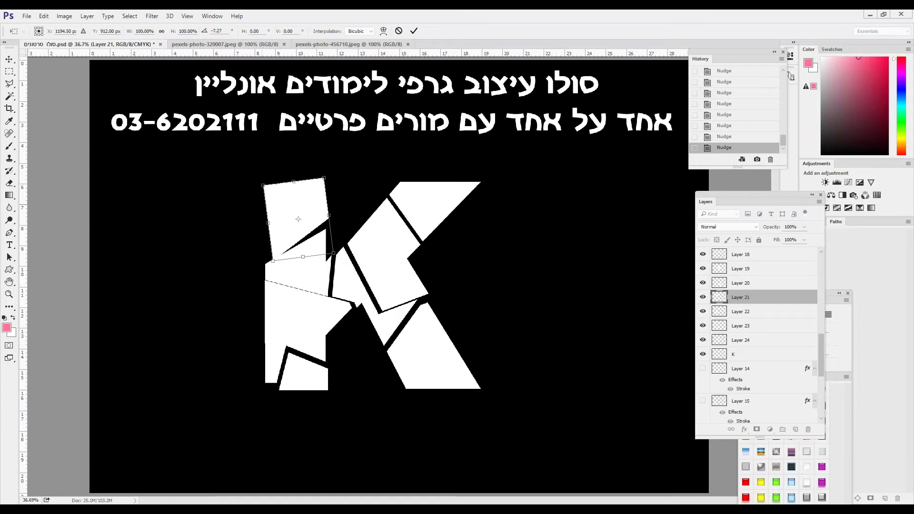
pyautogui.moveTo(296, 209)
pyautogui.mouseDown()
pyautogui.moveTo(306, 189)
pyautogui.moveTo(291, 205)
pyautogui.mouseUp()
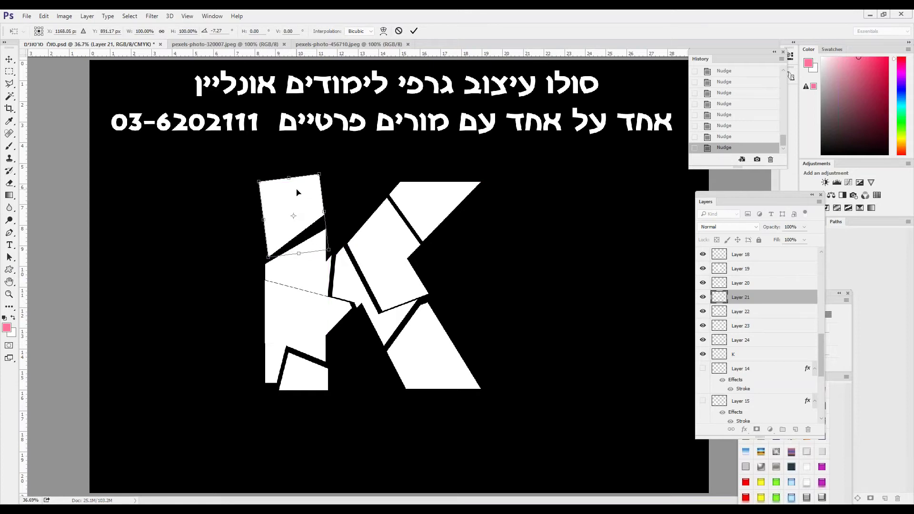
pyautogui.press('Return')
# Free-transform the upper arm's tip fragment on Layer 18 with a rotation of about -8.26° and a slight upward shift
pyautogui.click(439, 215)
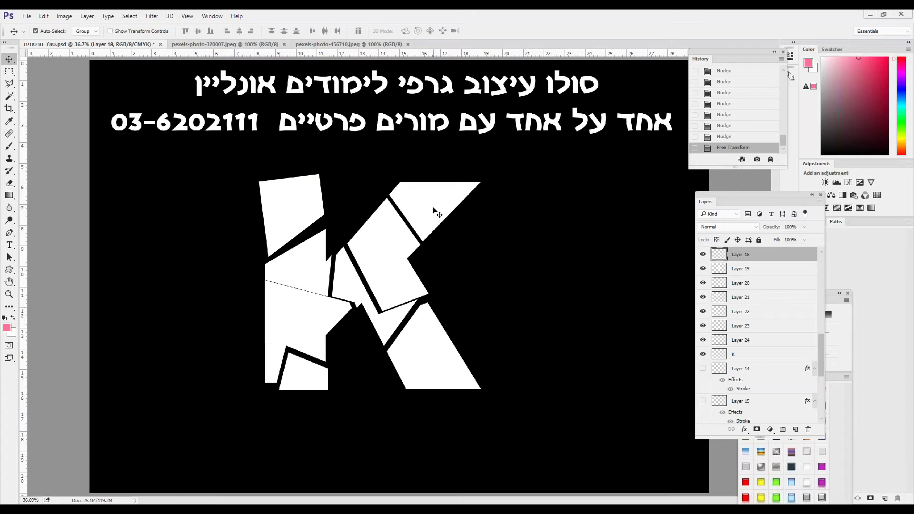
pyautogui.hotkey('ctrl', 't')
pyautogui.moveTo(471, 168); pyautogui.dragTo(471, 164)
pyautogui.moveTo(456, 191); pyautogui.dragTo(455, 183)
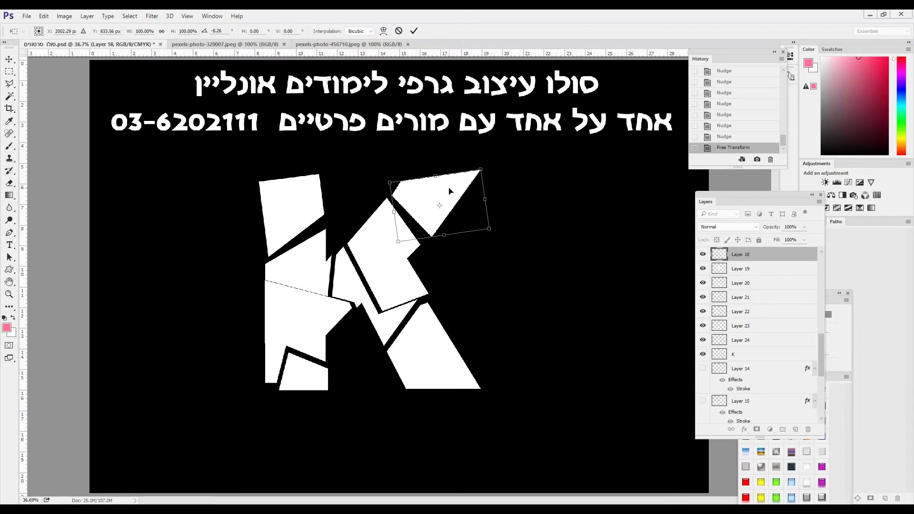
pyautogui.press('Return')
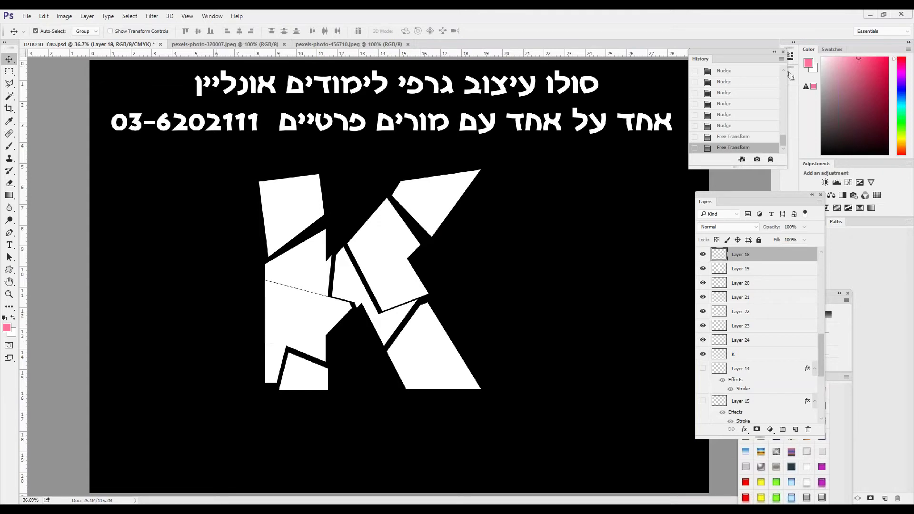
# Show the layer style presets and apply the glossy grey beveled style to the tip fragment on Layer 18
pyautogui.click(217, 19)
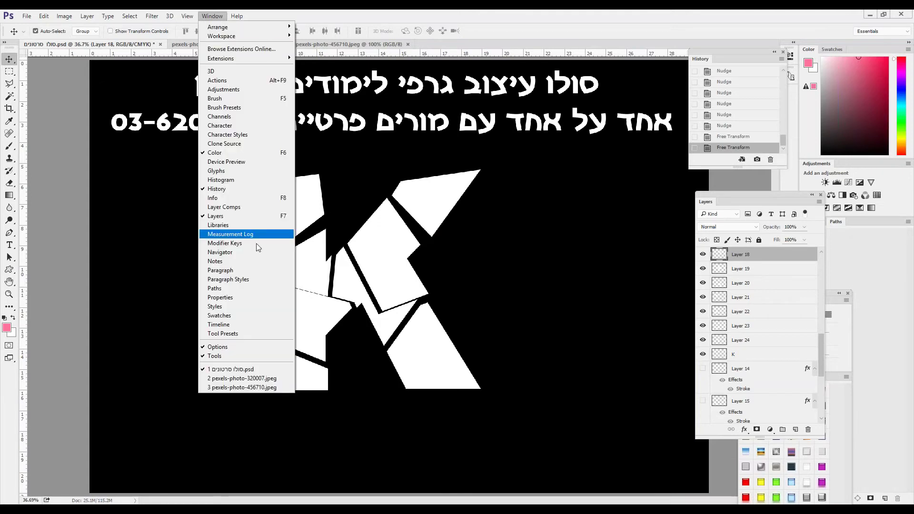
pyautogui.click(239, 306)
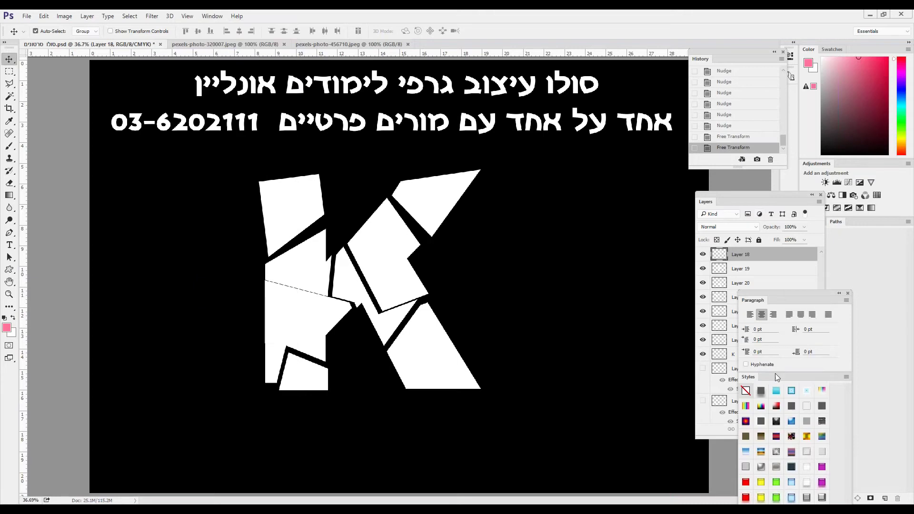
pyautogui.moveTo(744, 377); pyautogui.dragTo(555, 172)
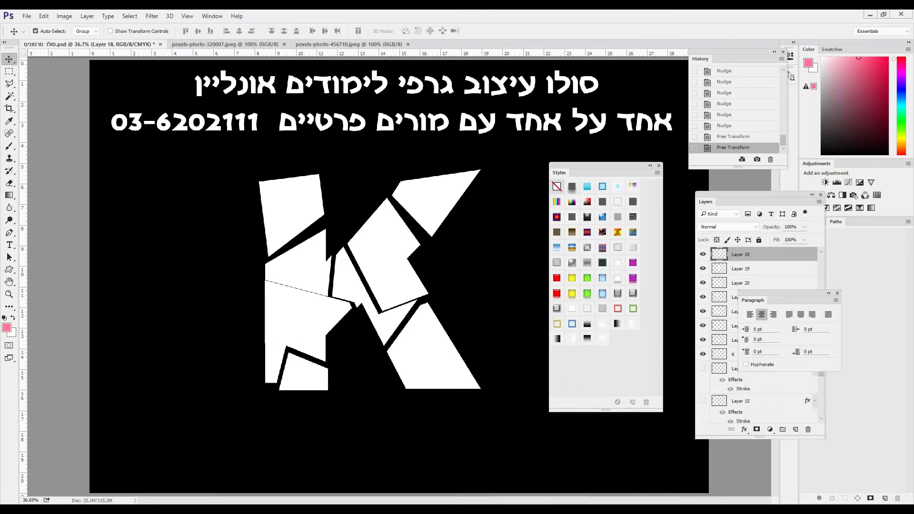
pyautogui.click(557, 308)
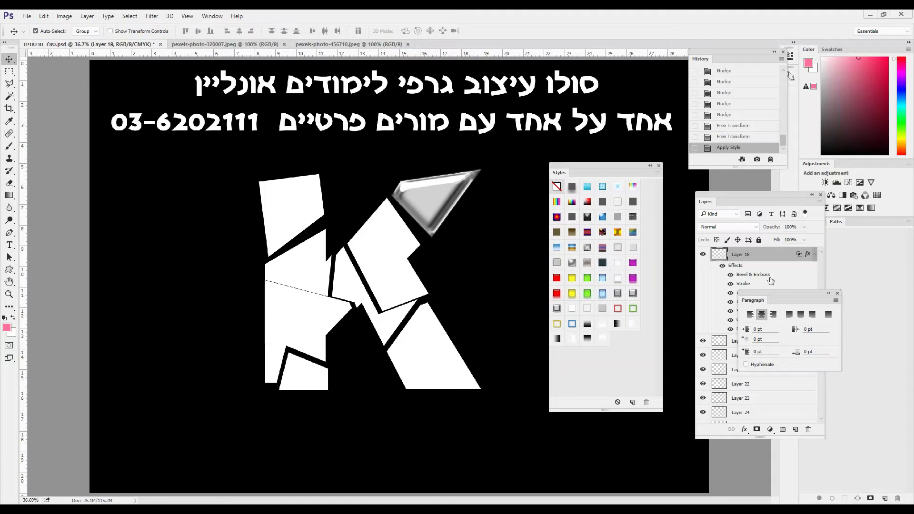
pyautogui.moveTo(797, 301); pyautogui.dragTo(855, 372)
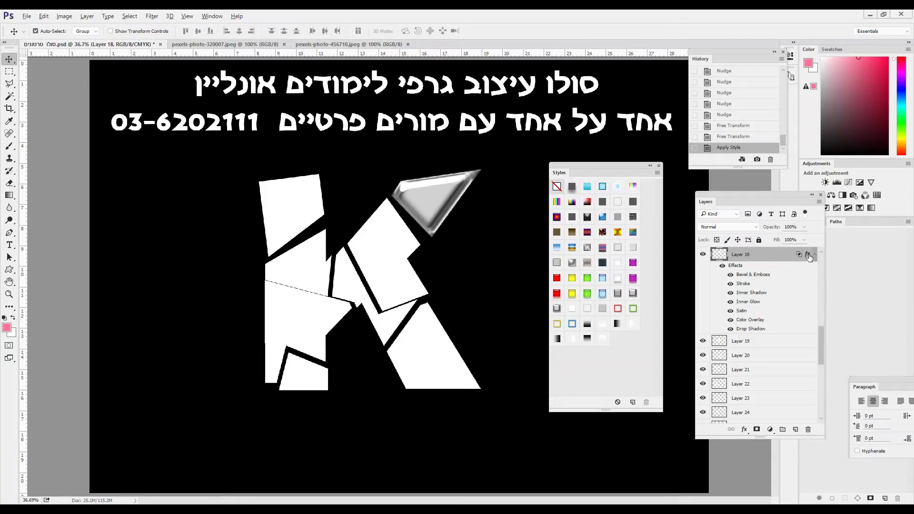
# Copy the layer effects from Layer 18 onto the other fragment layers, Layer 19 through Layer 24
pyautogui.moveTo(809, 256); pyautogui.dragTo(796, 340)
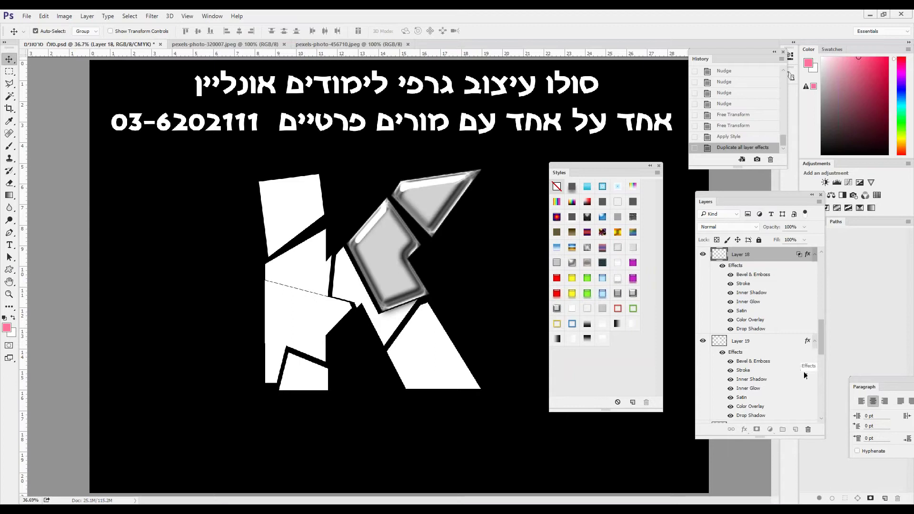
pyautogui.moveTo(804, 375); pyautogui.dragTo(804, 352)
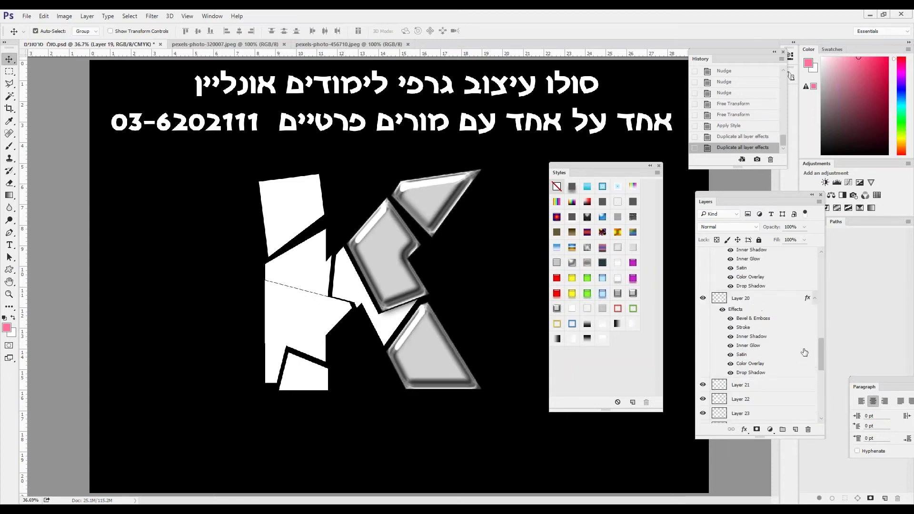
pyautogui.moveTo(807, 300); pyautogui.dragTo(797, 384)
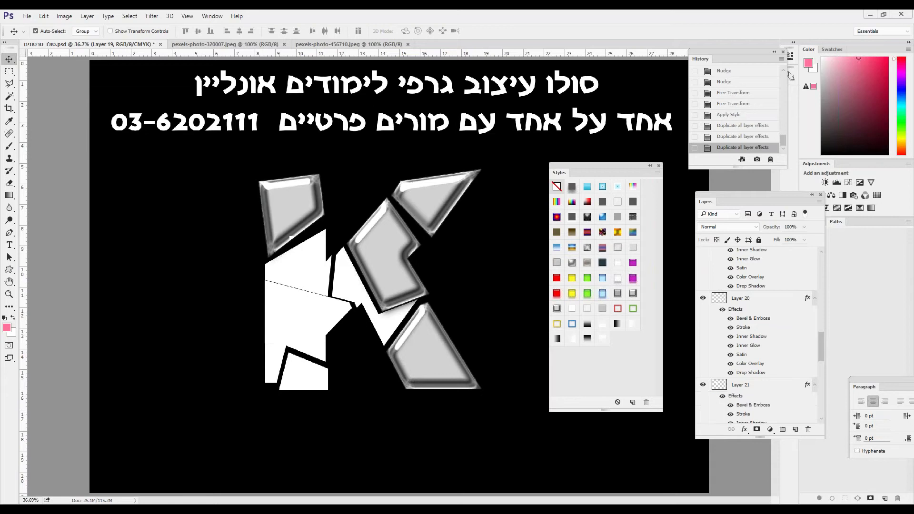
pyautogui.scroll(-3, 796, 384)
pyautogui.moveTo(807, 288); pyautogui.dragTo(799, 372)
pyautogui.scroll(-3, 798, 373)
pyautogui.moveTo(808, 277); pyautogui.dragTo(800, 339)
pyautogui.scroll(-3, 799, 367)
pyautogui.scroll(-4, 800, 339)
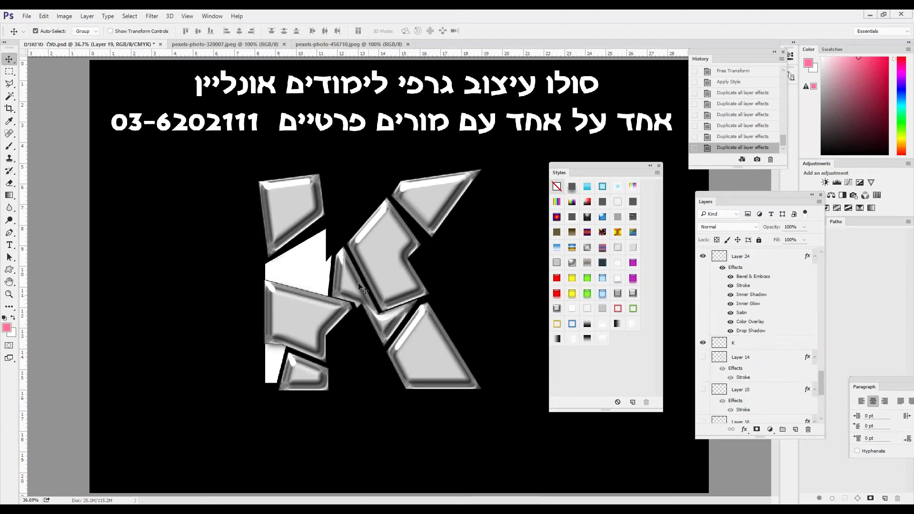
# Select the remaining unstyled stem pieces on layer K and copy Layer 24's effects onto them
pyautogui.click(305, 212)
pyautogui.click(304, 268)
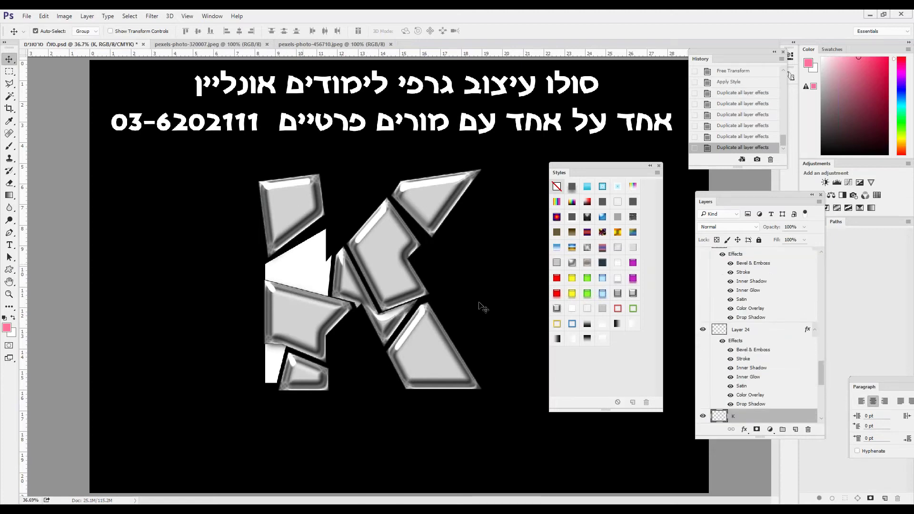
pyautogui.scroll(-3, 755, 366)
pyautogui.moveTo(807, 266); pyautogui.dragTo(795, 355)
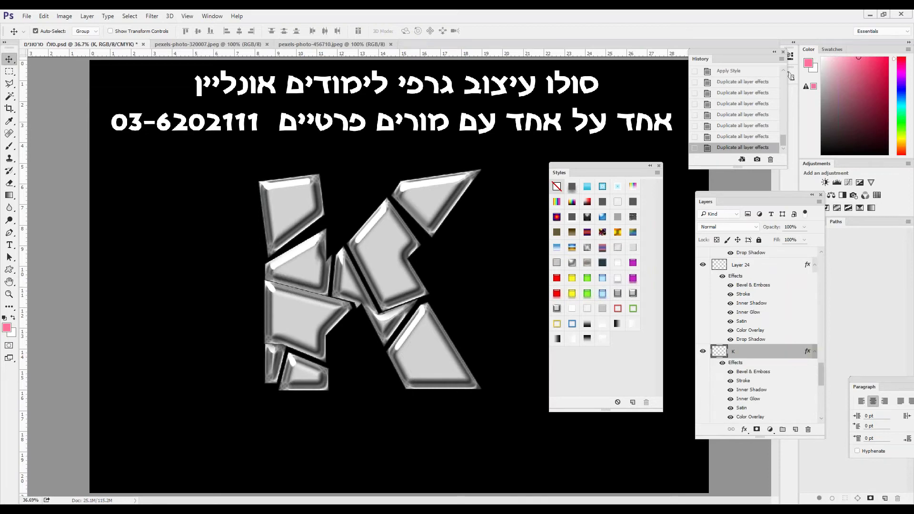
# Revert the document history to the Free Transform of the tip fragment, before the style and copied effects were applied
pyautogui.click(729, 71)
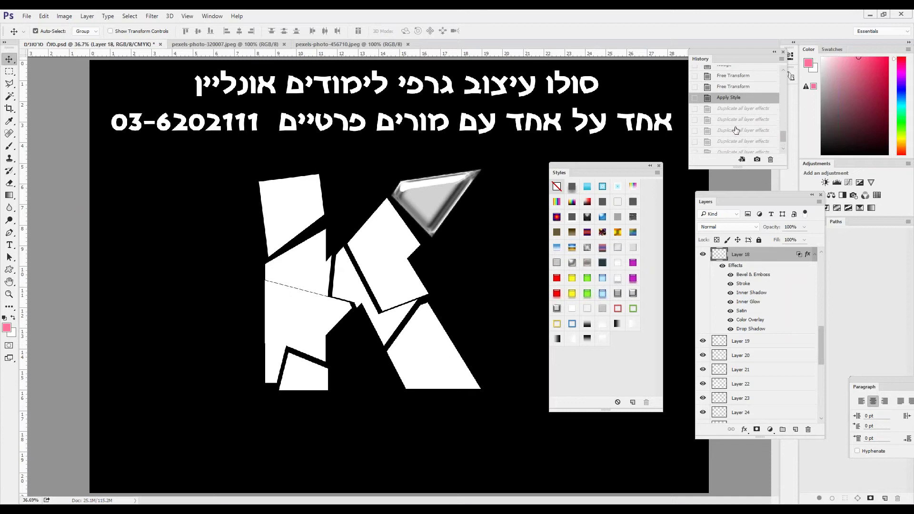
pyautogui.click(728, 90)
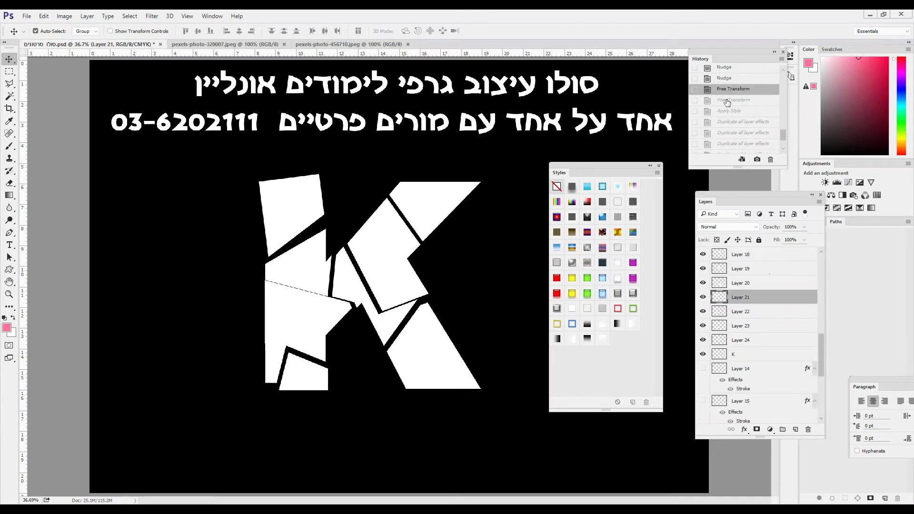
pyautogui.click(744, 101)
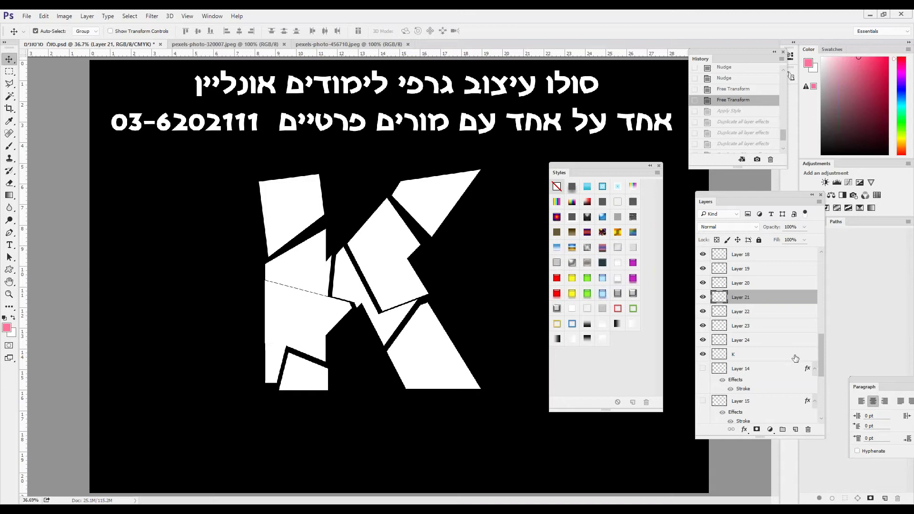
# Toggle the visibility of Layer 18 and layer K to examine which fragments each layer holds
pyautogui.moveTo(821, 358)
pyautogui.mouseDown()
pyautogui.moveTo(819, 279)
pyautogui.moveTo(815, 353)
pyautogui.mouseUp()
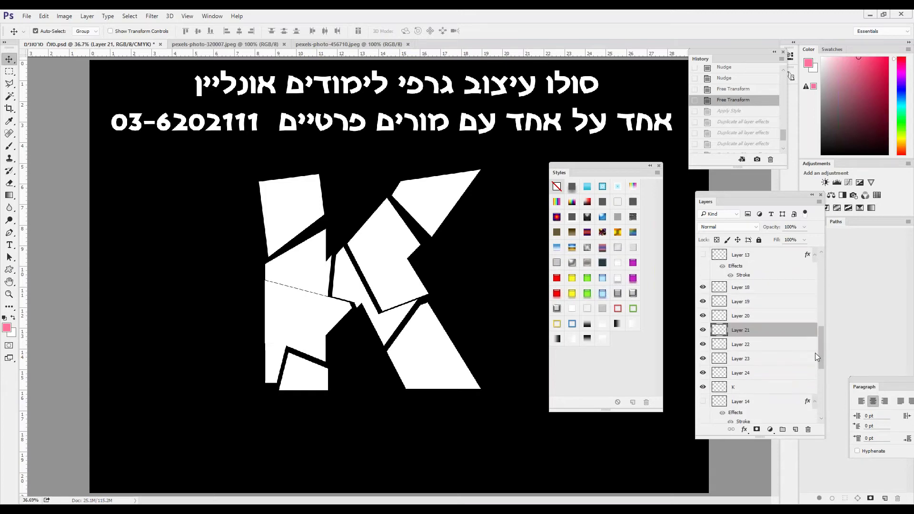
pyautogui.click(703, 287)
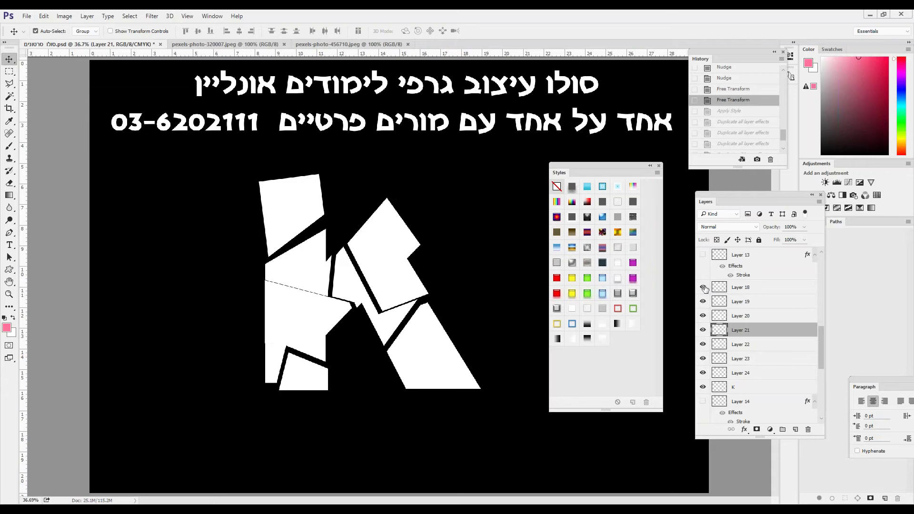
pyautogui.click(704, 287)
pyautogui.click(702, 387)
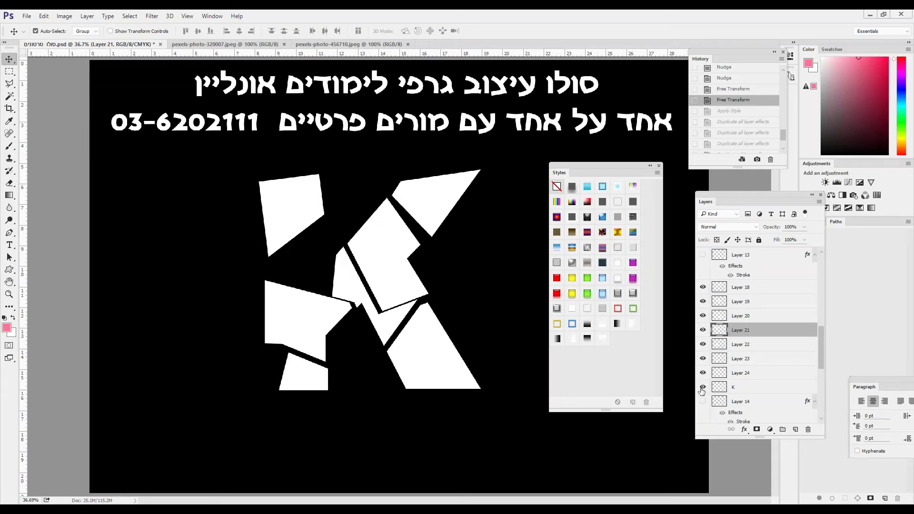
pyautogui.click(703, 387)
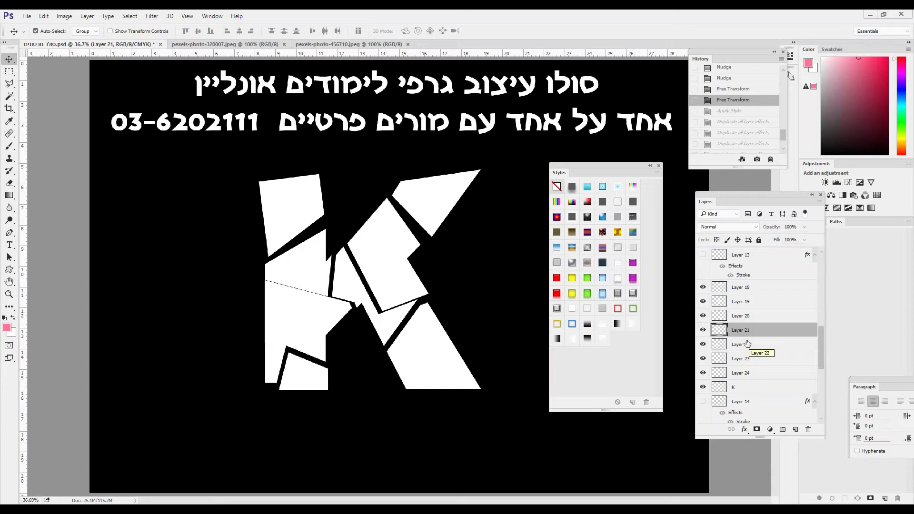
pyautogui.click(703, 287)
# Merge the fragment layers from Layer 18 through K into one layer and toggle its visibility to check it
pyautogui.click(758, 287)
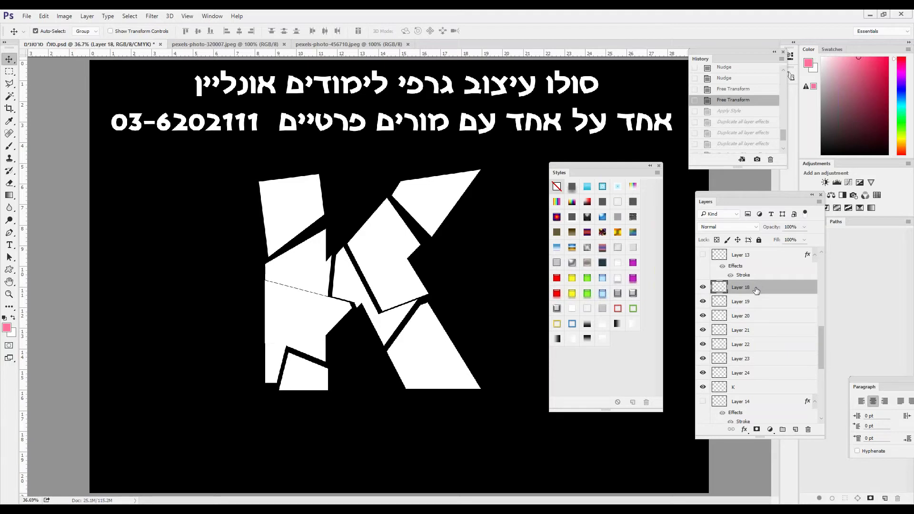
pyautogui.keyDown('shift'); pyautogui.click(757, 392); pyautogui.keyUp('shift')
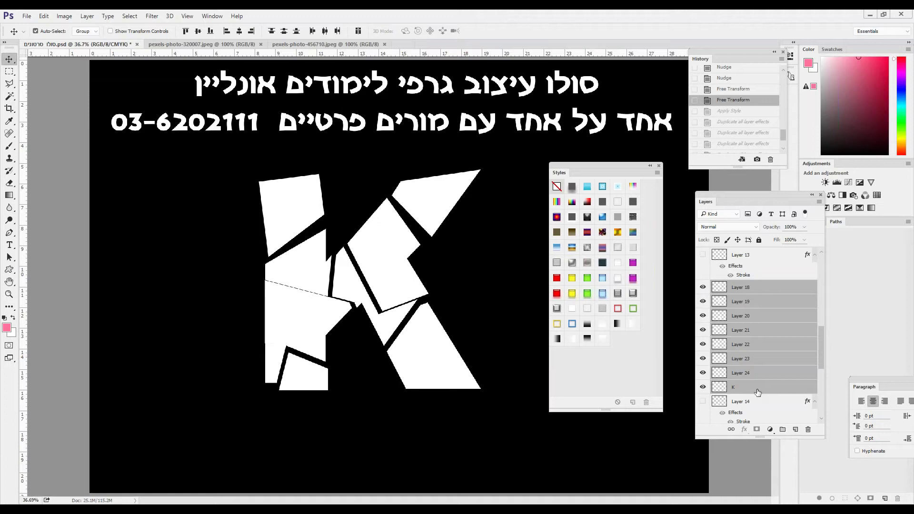
pyautogui.rightClick(778, 292)
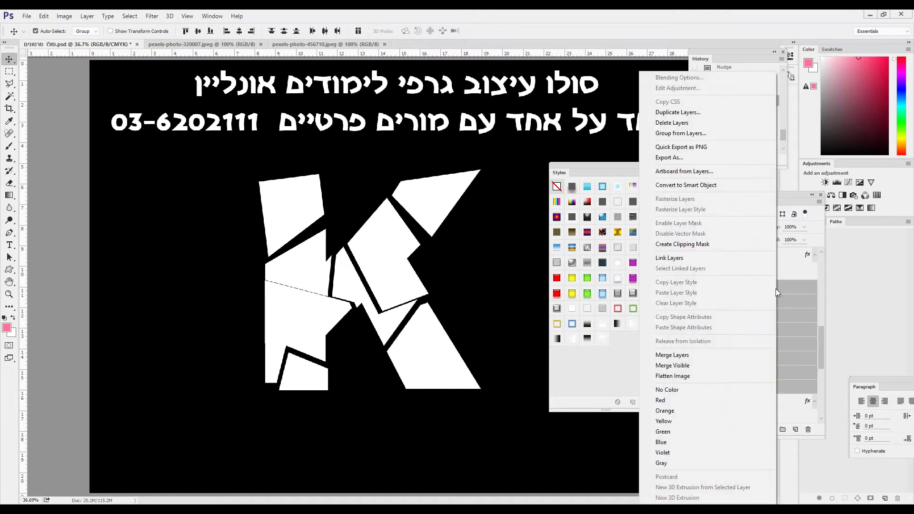
pyautogui.click(676, 356)
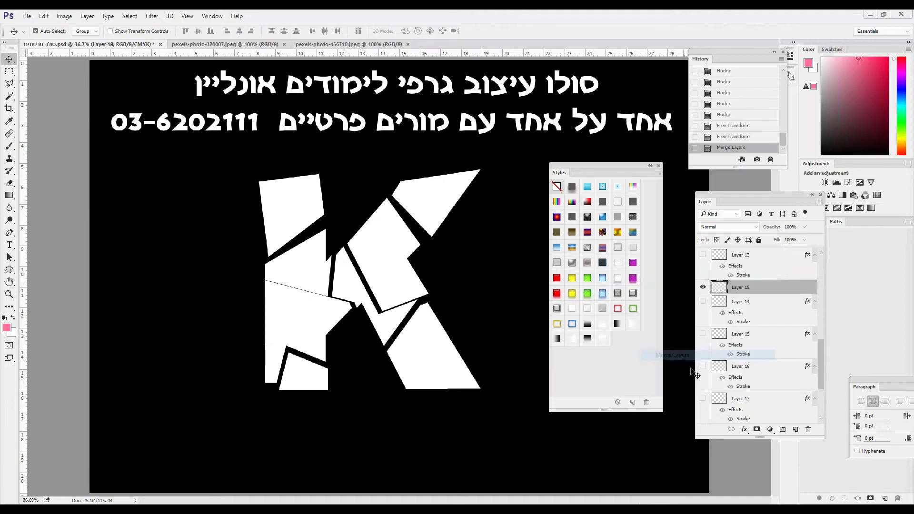
pyautogui.click(703, 289)
pyautogui.click(703, 288)
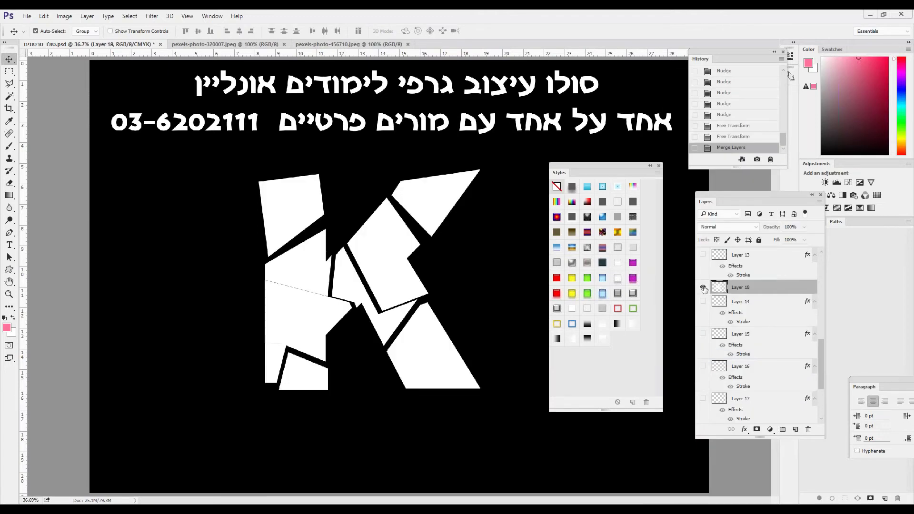
pyautogui.click(703, 288)
pyautogui.click(703, 288)
# Bring the mountain lake photo from pexels-photo-456710.jpeg into the letter document and enlarge it to cover the whole K
pyautogui.click(316, 44)
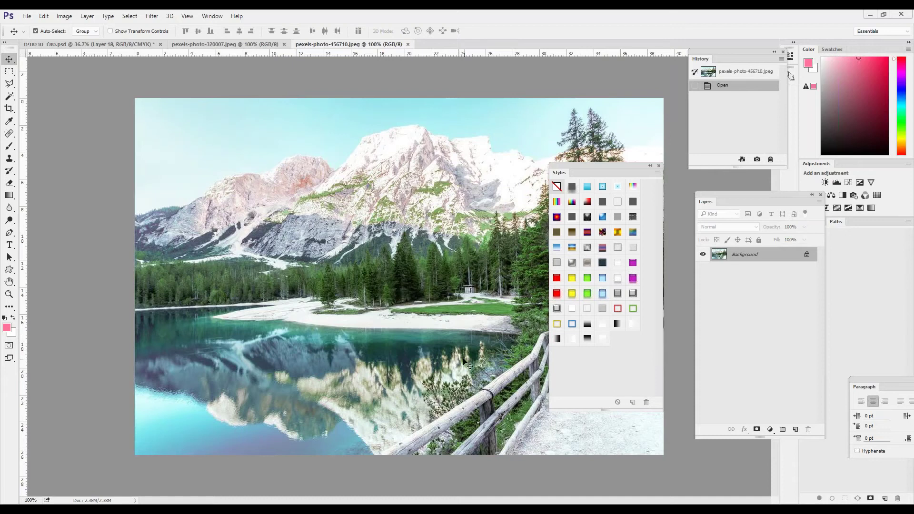
pyautogui.moveTo(74, 46); pyautogui.dragTo(274, 226)
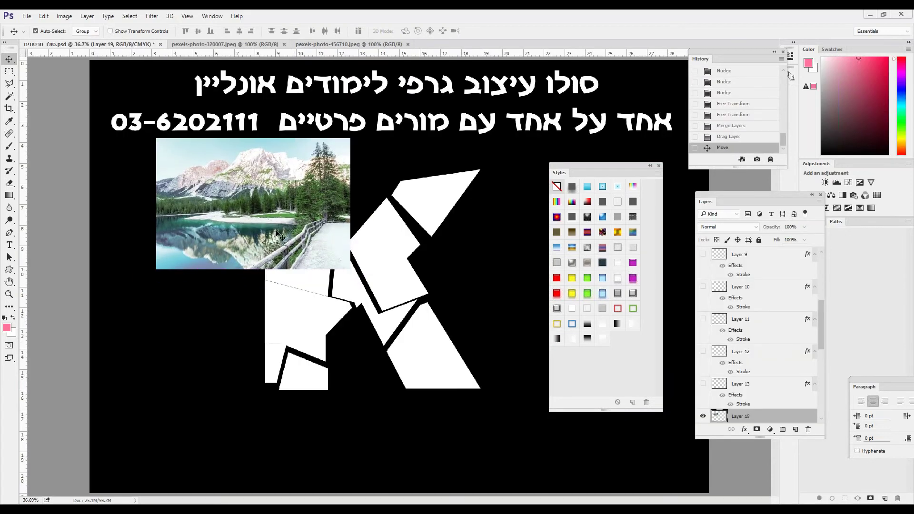
pyautogui.hotkey('ctrl', 't')
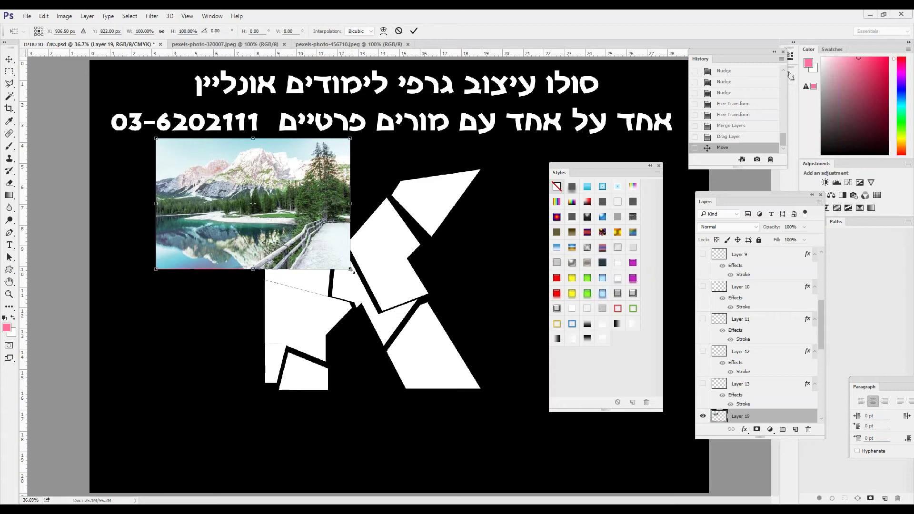
pyautogui.moveTo(350, 269); pyautogui.dragTo(554, 406)
pyautogui.press('Return')
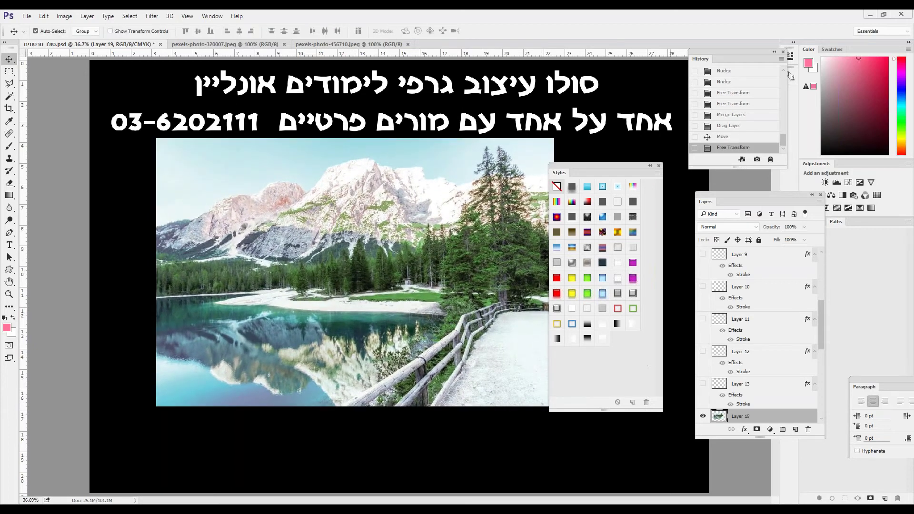
# Rename the merged letter layer as K, leave its blending options at their defaults, and hide the photo layer above it
pyautogui.scroll(-5, 739, 273)
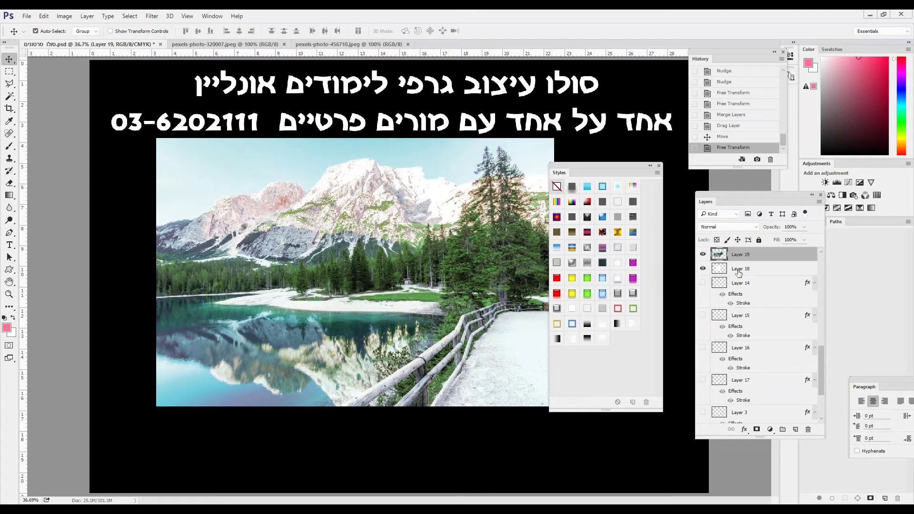
pyautogui.doubleClick(739, 269)
pyautogui.write('K')
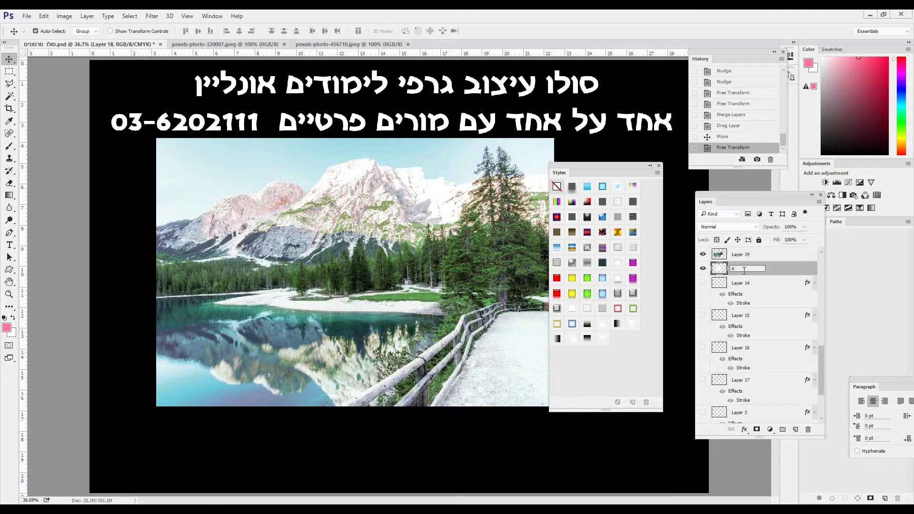
pyautogui.press('Return')
pyautogui.doubleClick(770, 269)
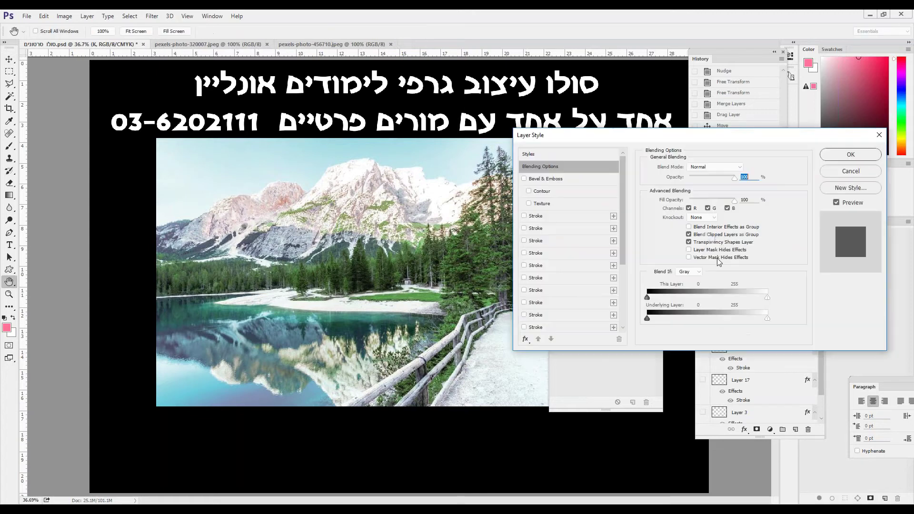
pyautogui.click(851, 154)
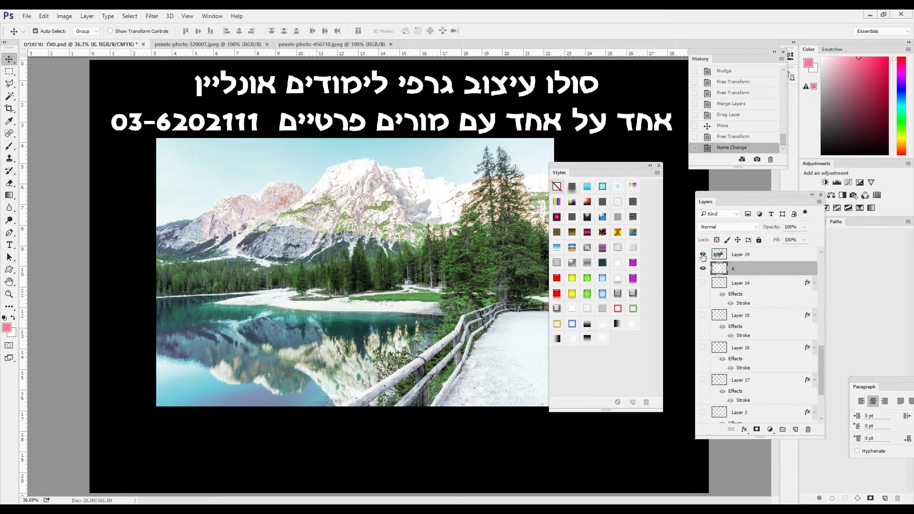
pyautogui.click(703, 256)
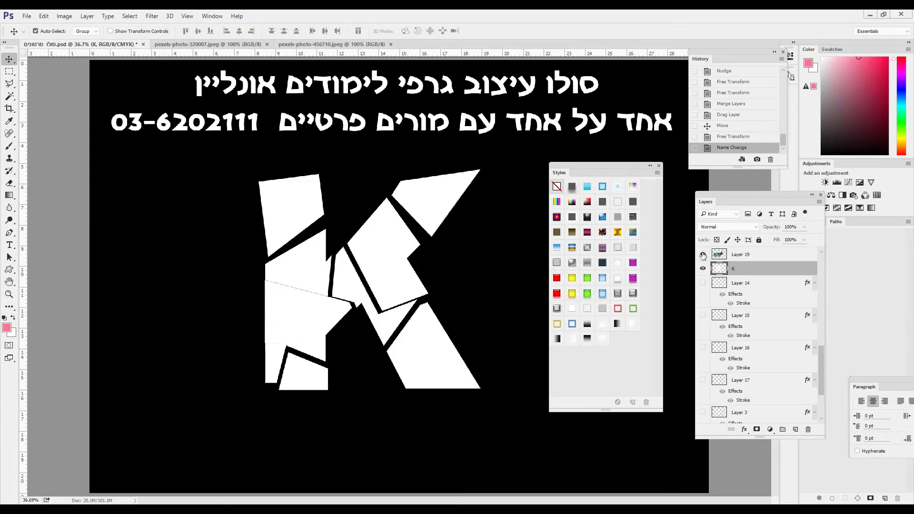
# Toggle the visibility of the Layer 19 photo and layer K to compare the picture with the letter shape
pyautogui.click(703, 255)
pyautogui.click(703, 269)
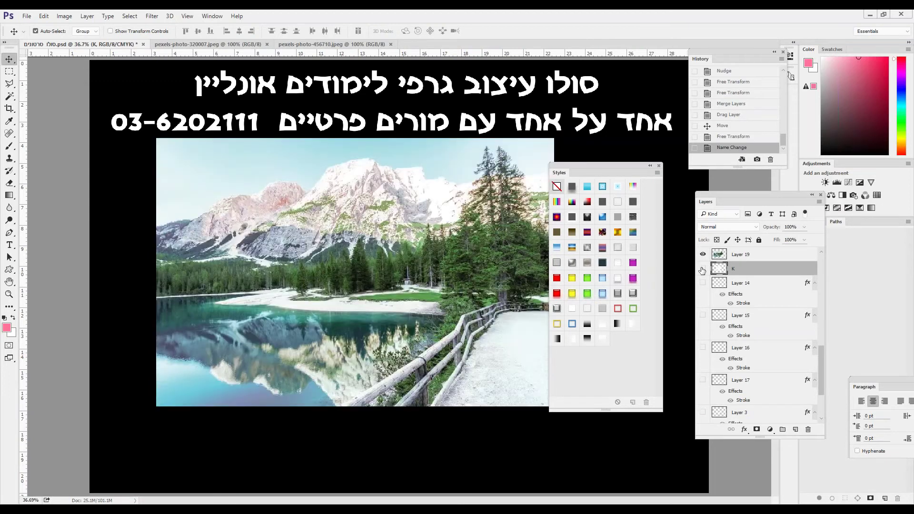
pyautogui.click(703, 269)
pyautogui.click(702, 255)
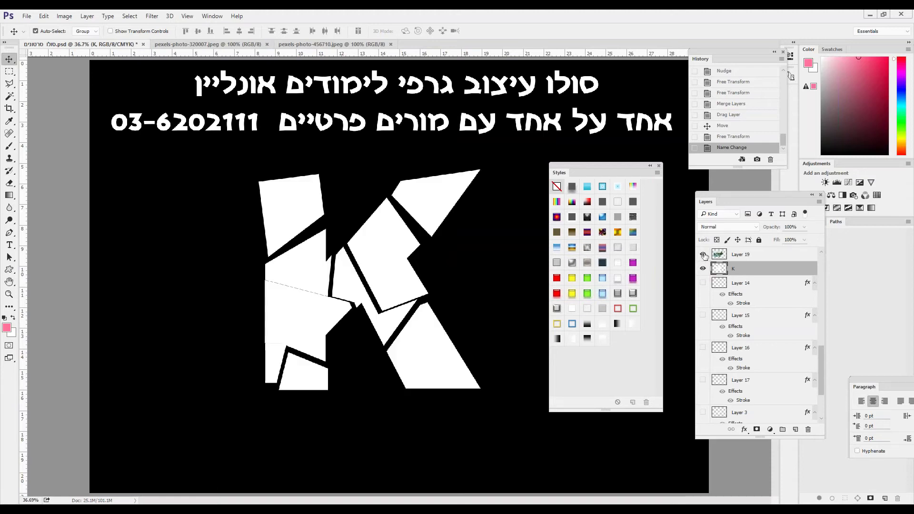
# Show the Layer 19 photo above the letter and clip it to layer K with a clipping mask
pyautogui.click(703, 254)
pyautogui.click(735, 255)
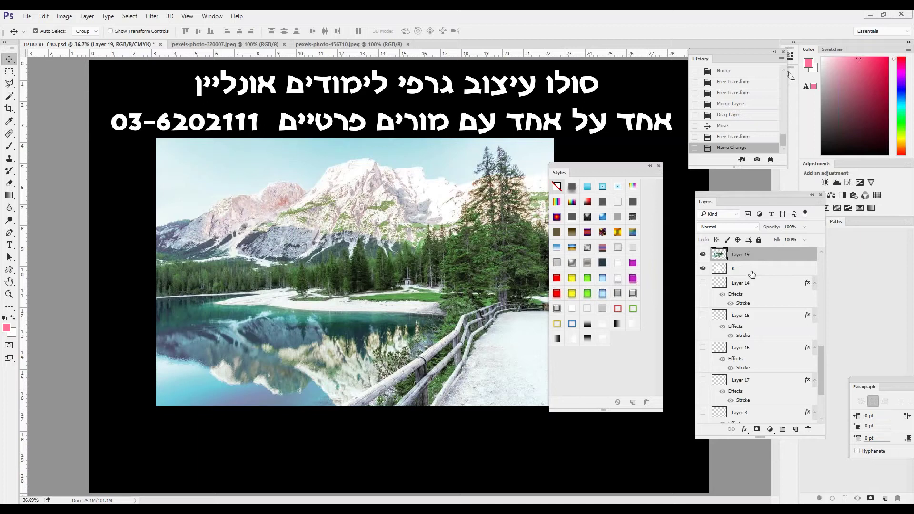
pyautogui.moveTo(741, 198); pyautogui.dragTo(730, 197)
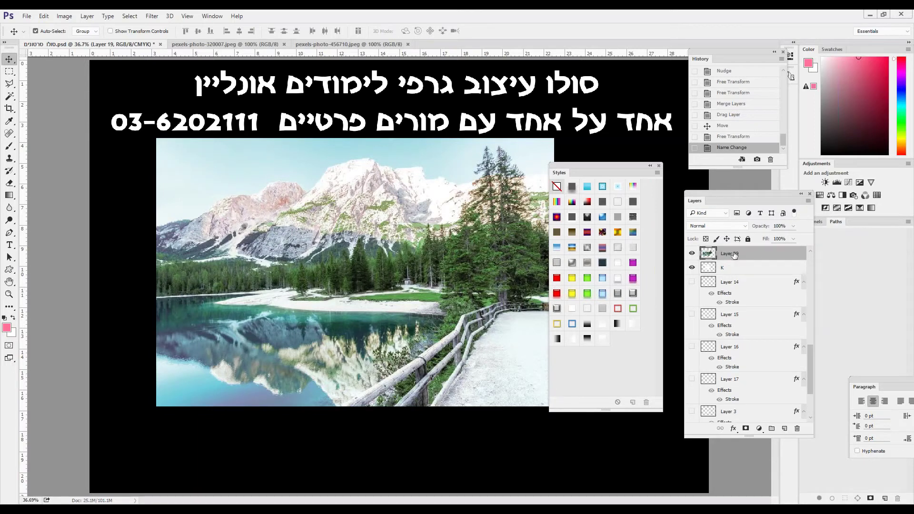
pyautogui.click(659, 166)
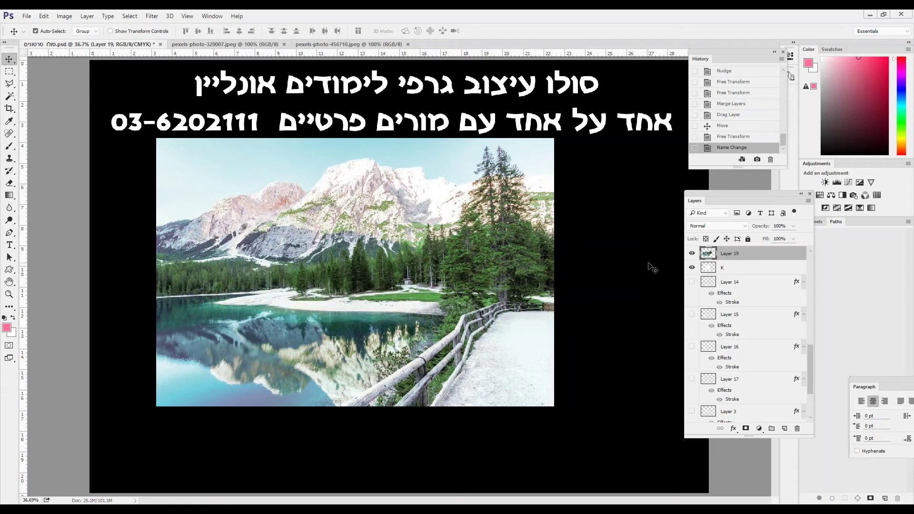
pyautogui.rightClick(733, 256)
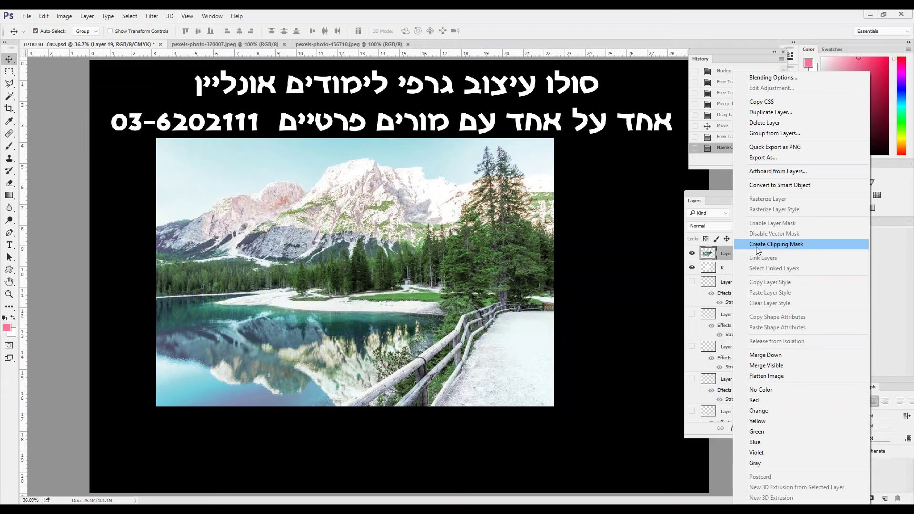
pyautogui.click(790, 245)
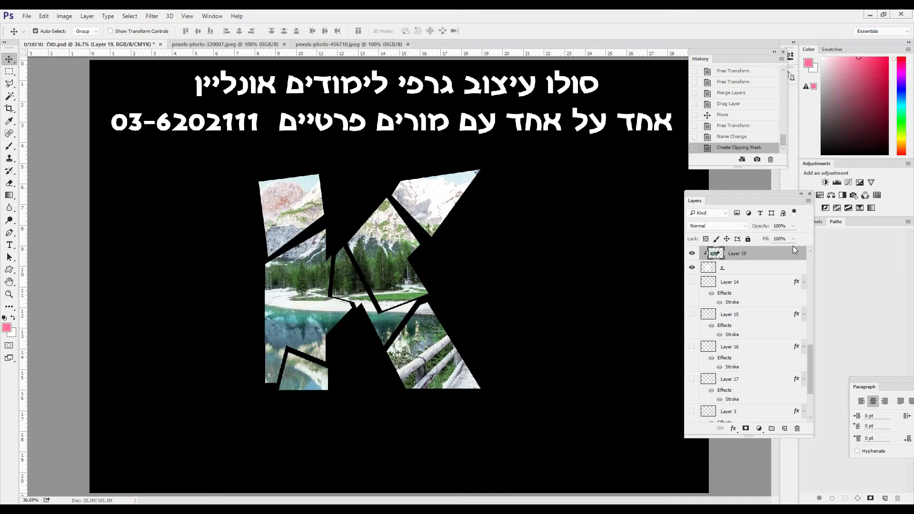
# Hide the black backdrop on Layer 2 to view the photo-filled K on white
pyautogui.moveTo(810, 355); pyautogui.dragTo(808, 393)
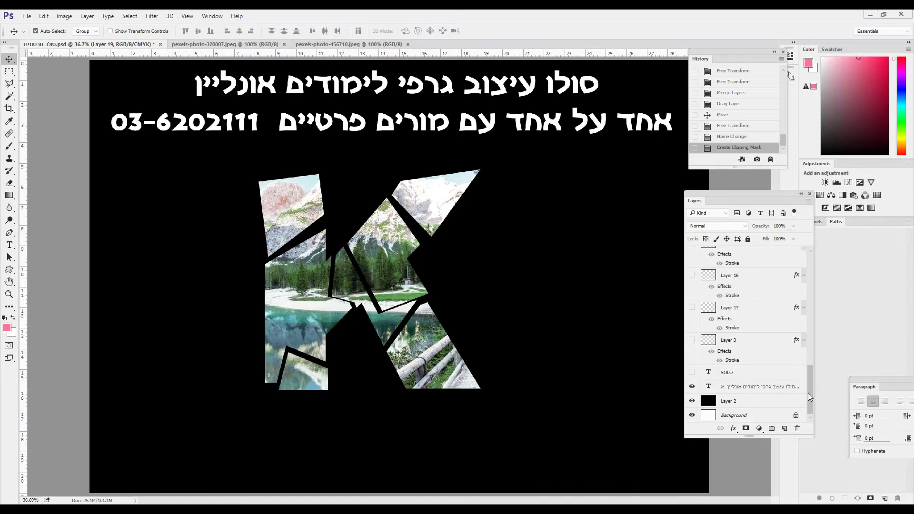
pyautogui.click(692, 401)
pyautogui.scroll(1, 770, 308)
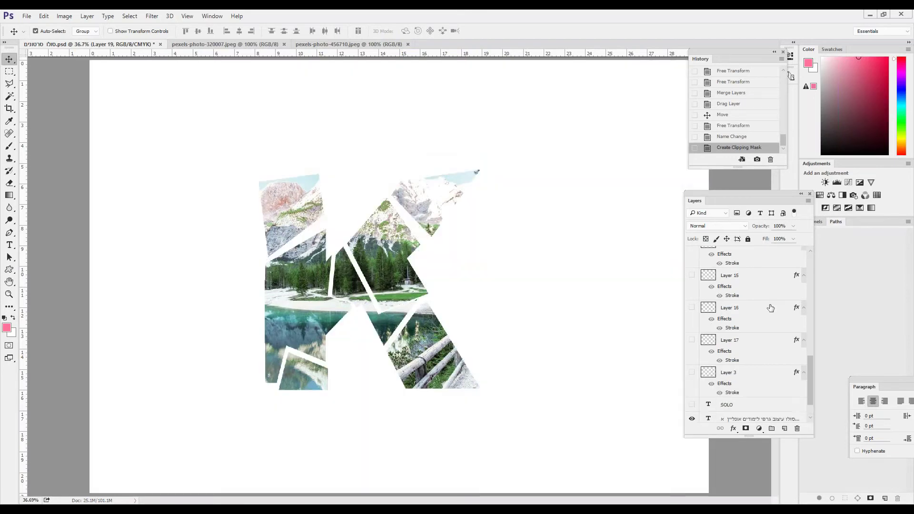
pyautogui.scroll(2, 770, 307)
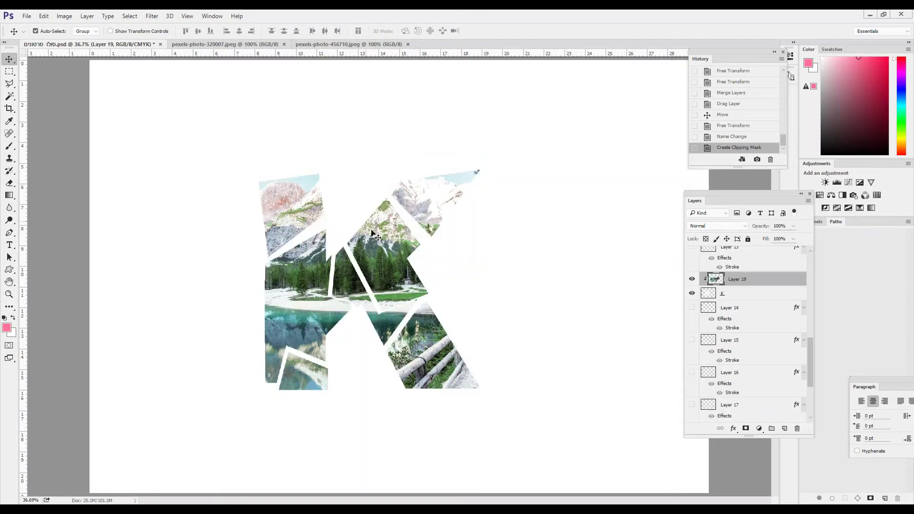
# Check the clipped photo and layer K by toggling their visibility, and shift the photo slightly inside the letter
pyautogui.click(691, 279)
pyautogui.click(692, 279)
pyautogui.click(692, 279)
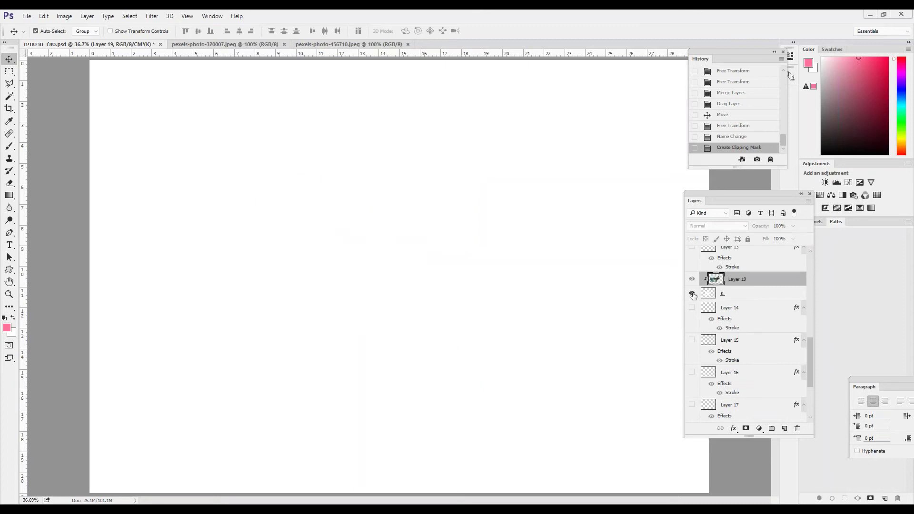
pyautogui.moveTo(394, 246)
pyautogui.mouseDown()
pyautogui.moveTo(379, 268)
pyautogui.moveTo(426, 258)
pyautogui.moveTo(373, 235)
pyautogui.moveTo(403, 238)
pyautogui.mouseUp()
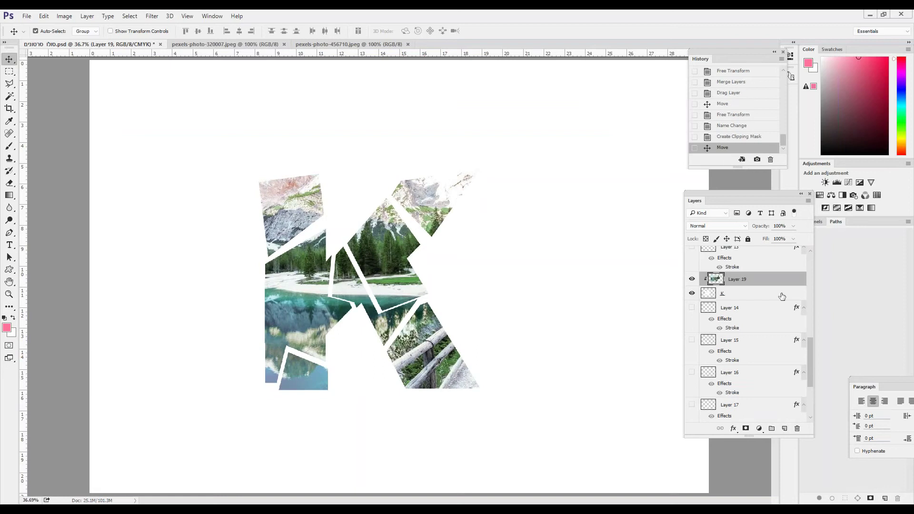
# Add a drop shadow to layer K at 66% opacity with distance 14 px, spread 22% and size 27 px
pyautogui.click(745, 295)
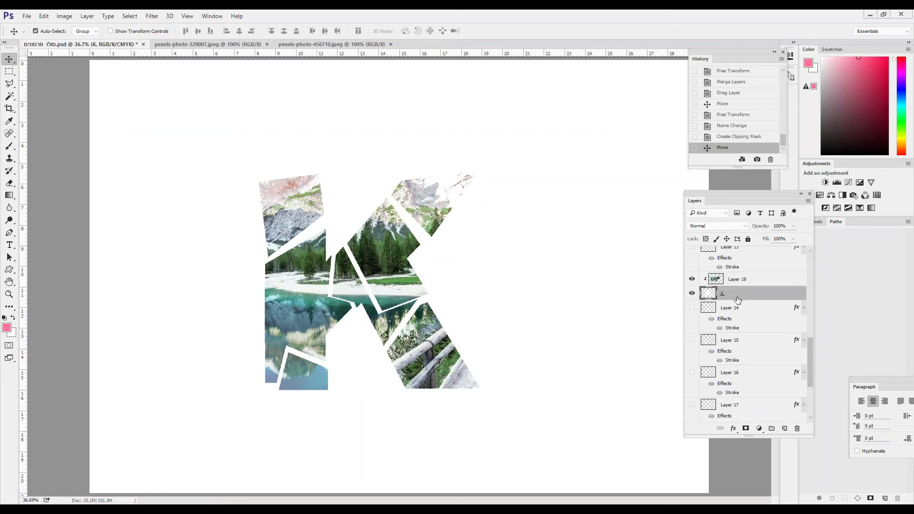
pyautogui.click(734, 429)
pyautogui.click(746, 425)
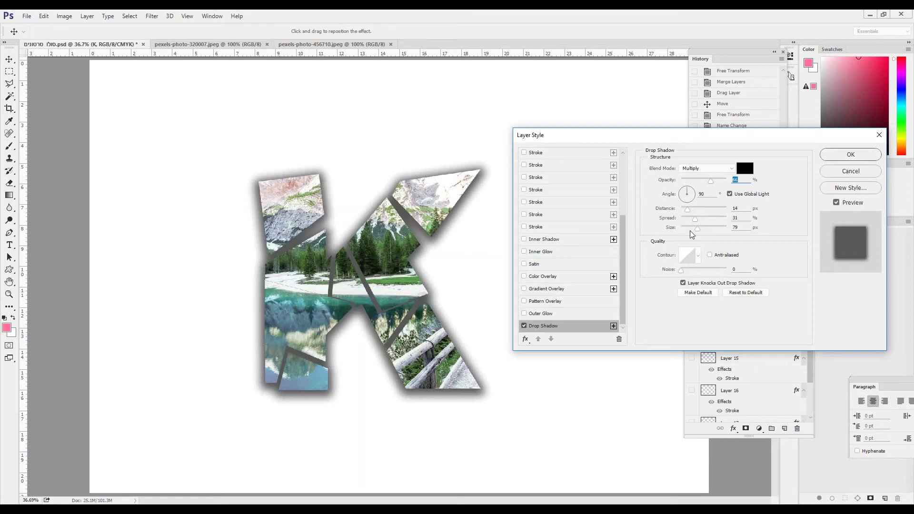
pyautogui.moveTo(697, 229)
pyautogui.mouseDown()
pyautogui.moveTo(687, 230)
pyautogui.moveTo(690, 221)
pyautogui.mouseUp()
pyautogui.scroll(3, 598, 213)
pyautogui.scroll(1, 601, 227)
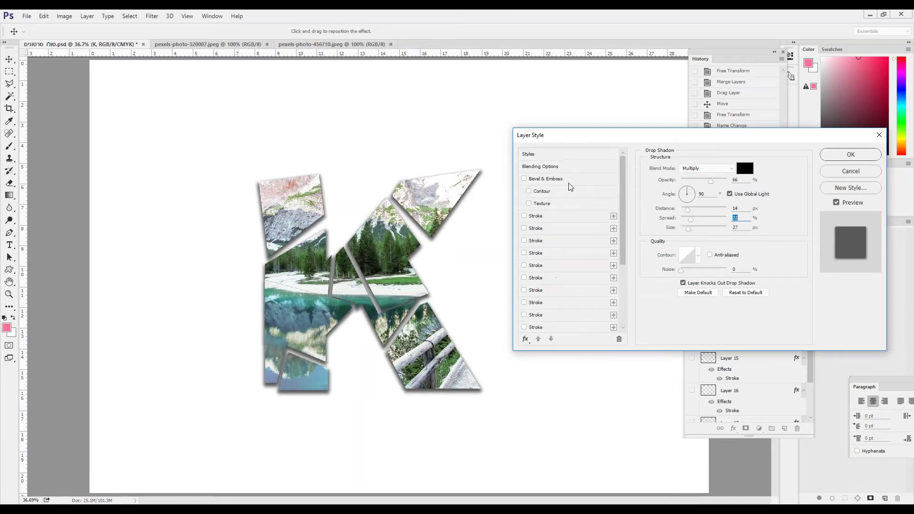
# Apply a smooth Inner Bevel to layer K with 100% depth and a size of 13 px, and adjust its softening
pyautogui.click(567, 179)
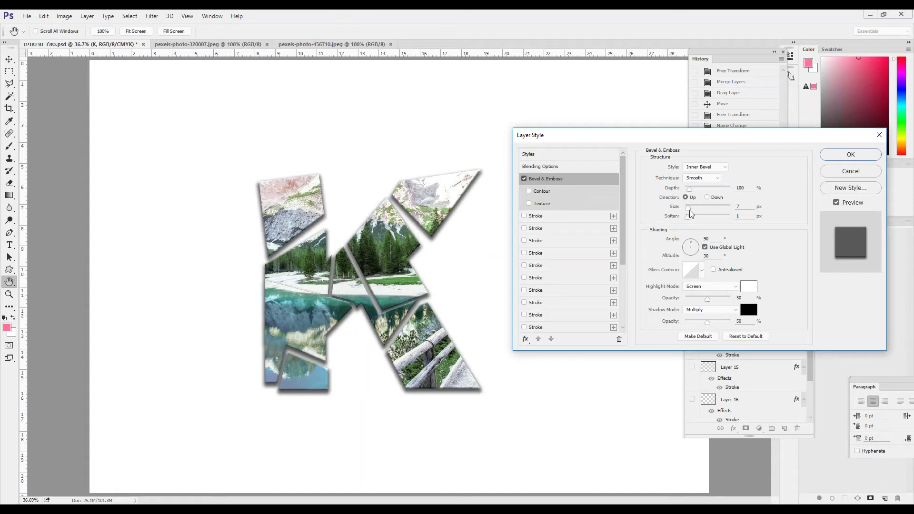
pyautogui.moveTo(689, 210); pyautogui.dragTo(690, 210)
pyautogui.click(688, 218)
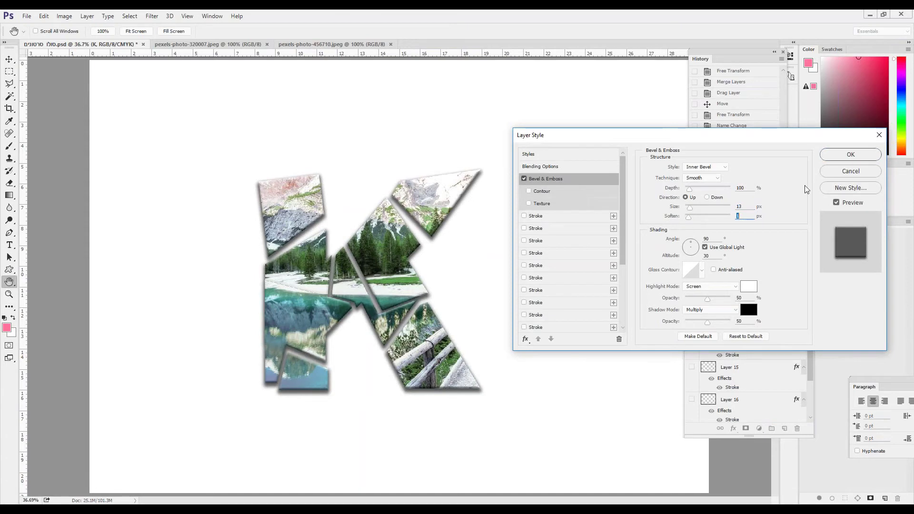
pyautogui.click(849, 155)
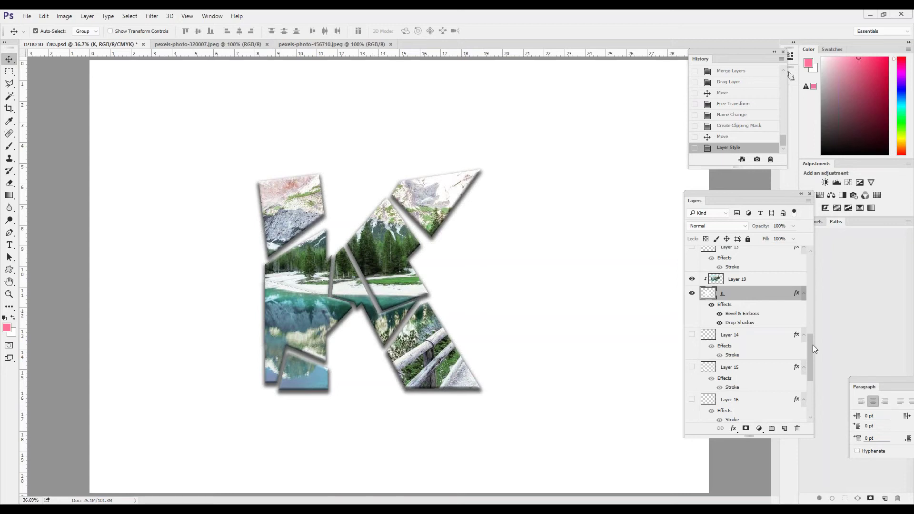
# Show the black backdrop on Layer 2 again behind the styled K
pyautogui.moveTo(812, 341); pyautogui.dragTo(822, 261)
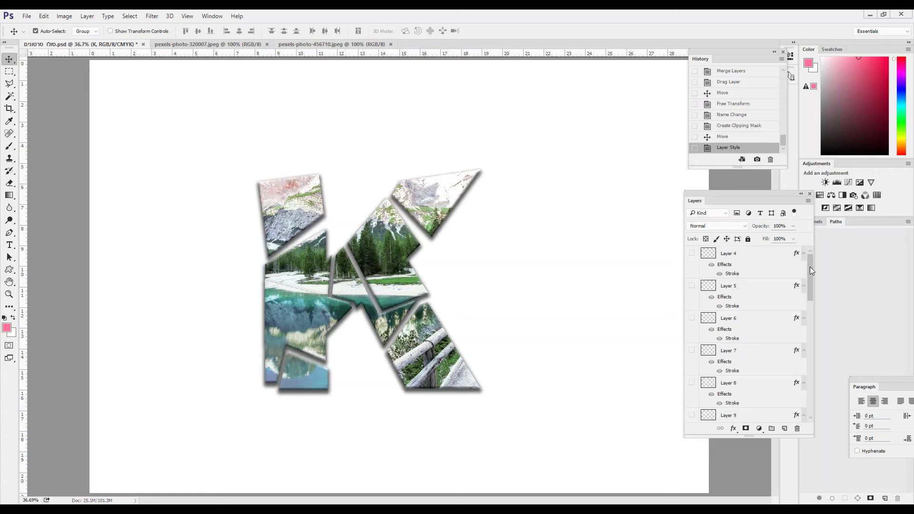
pyautogui.scroll(-10, 810, 266)
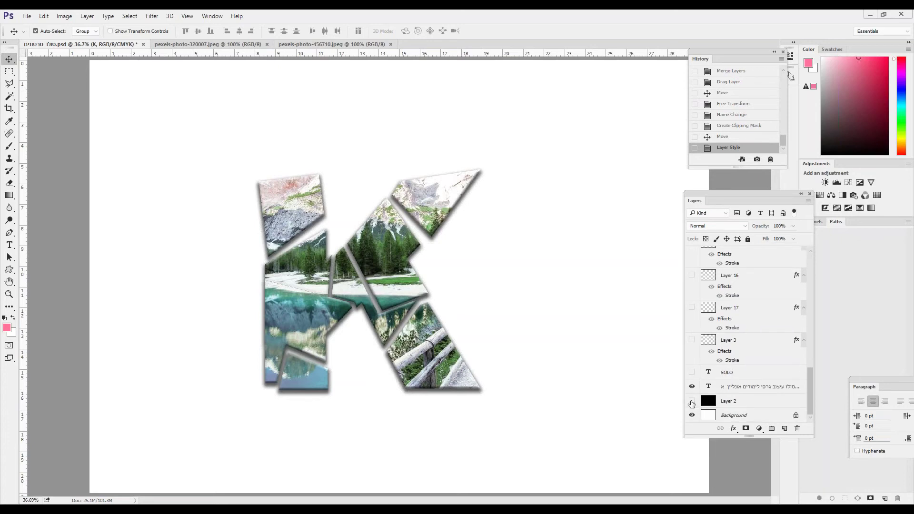
pyautogui.click(692, 401)
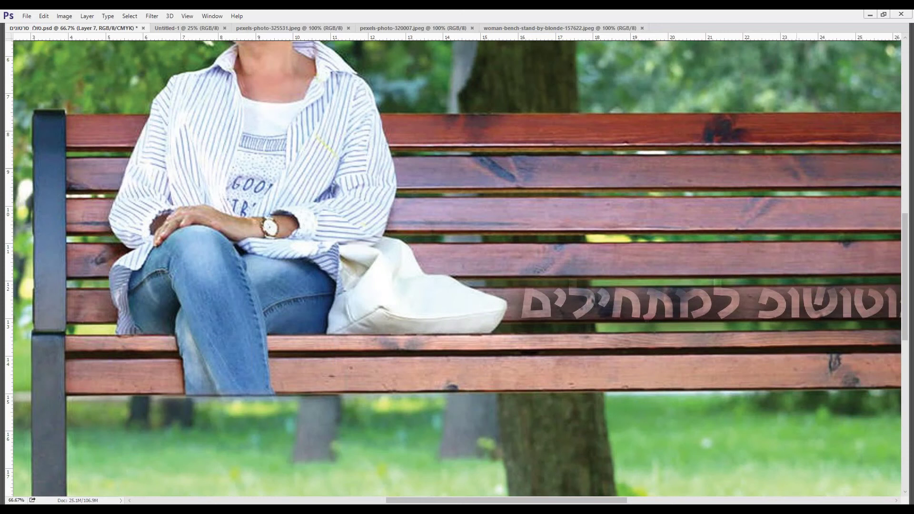
# Fit the bench composition in the window and bring back the tools and panels
pyautogui.hotkey('ctrl', '0')
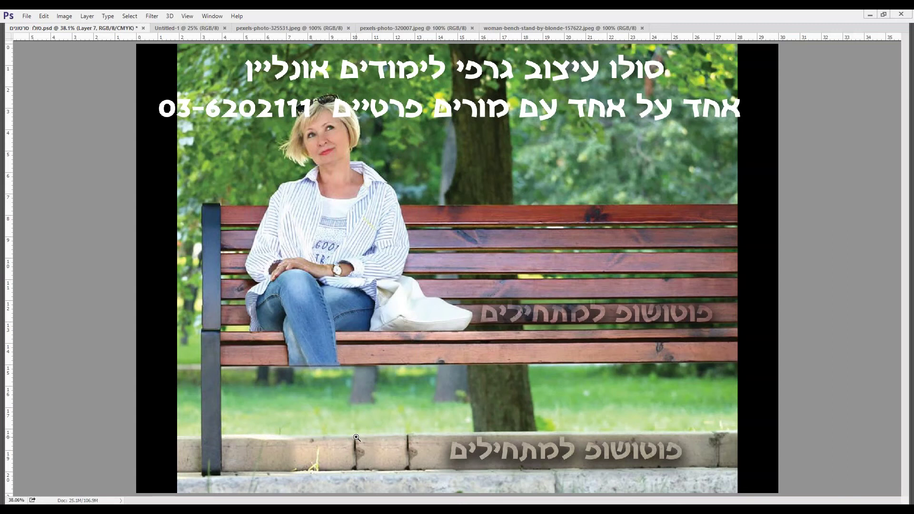
pyautogui.press('Tab')
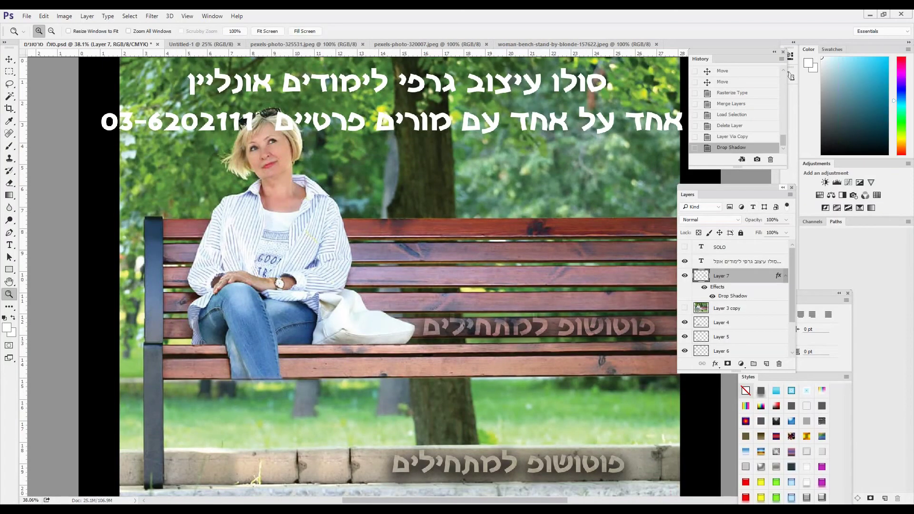
pyautogui.moveTo(737, 195); pyautogui.dragTo(758, 202)
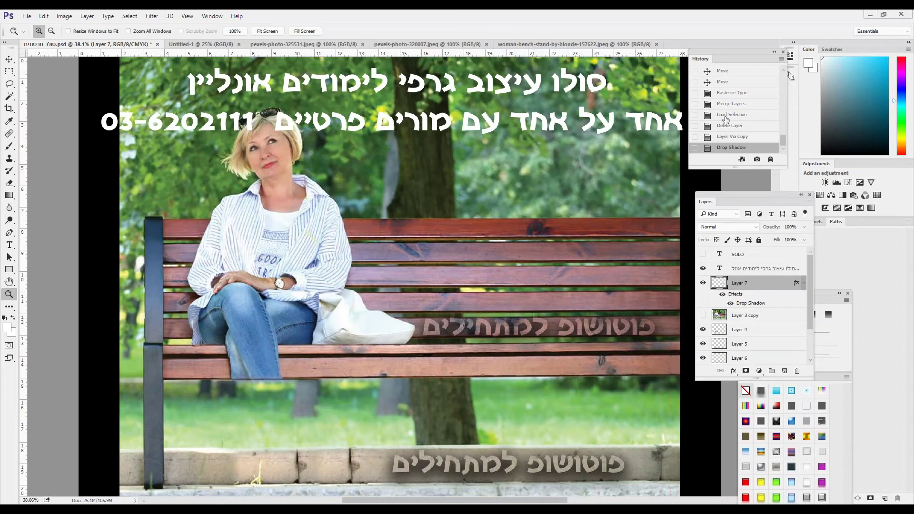
# Revert the bench composition to the history state where Layer 4 is the only copied patch, and delete that patch layer
pyautogui.scroll(3, 730, 121)
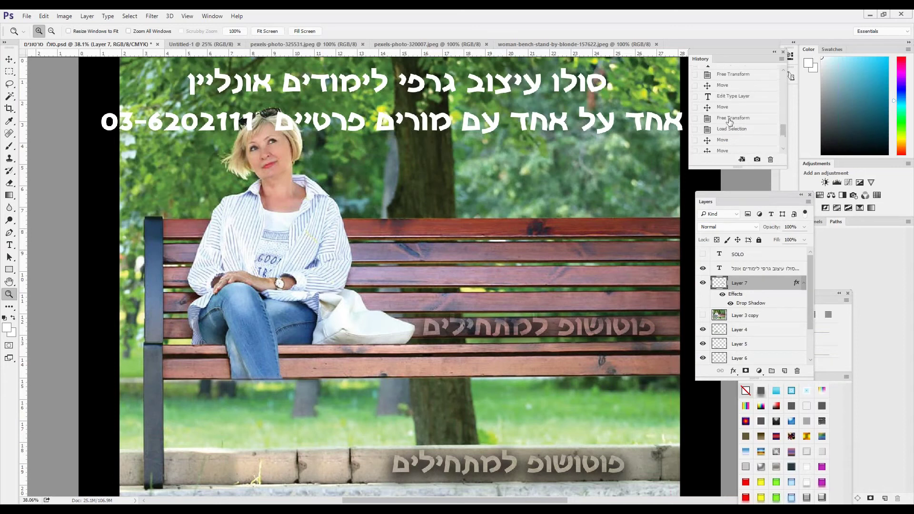
pyautogui.click(729, 86)
pyautogui.scroll(2, 737, 98)
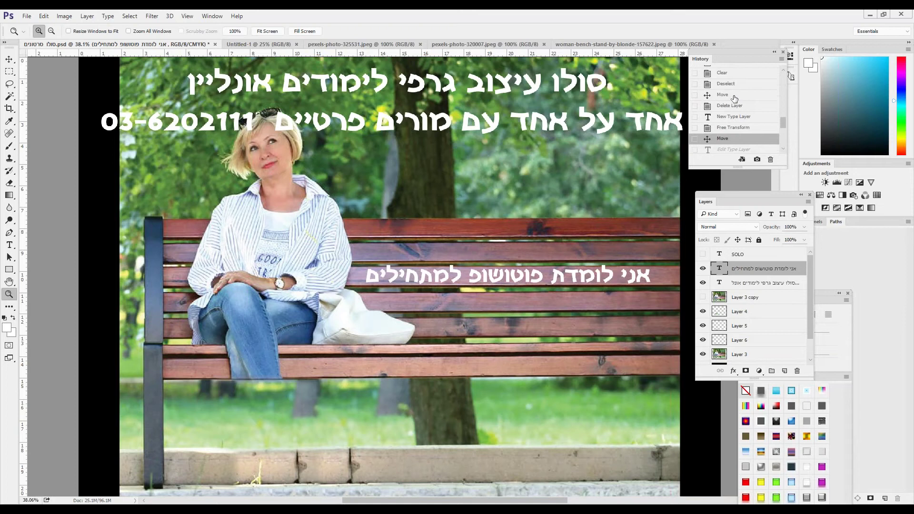
pyautogui.click(731, 95)
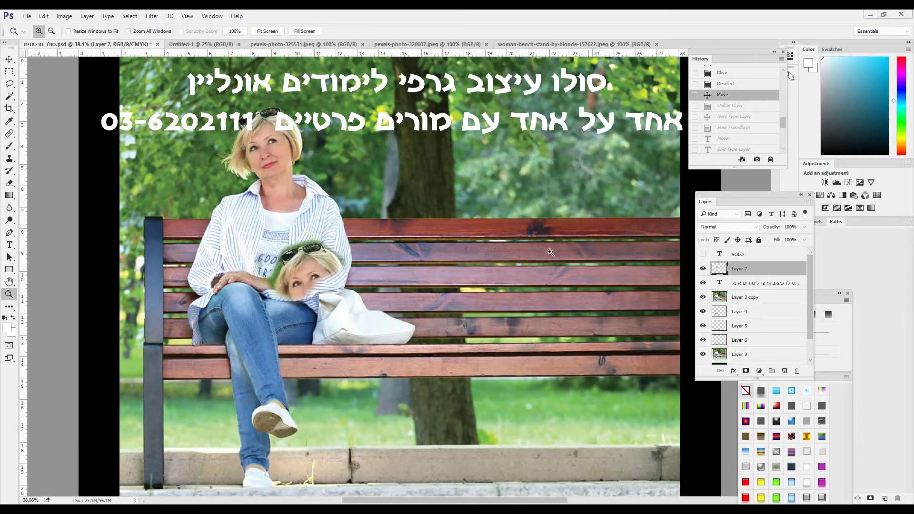
pyautogui.scroll(2, 744, 117)
pyautogui.scroll(4, 743, 114)
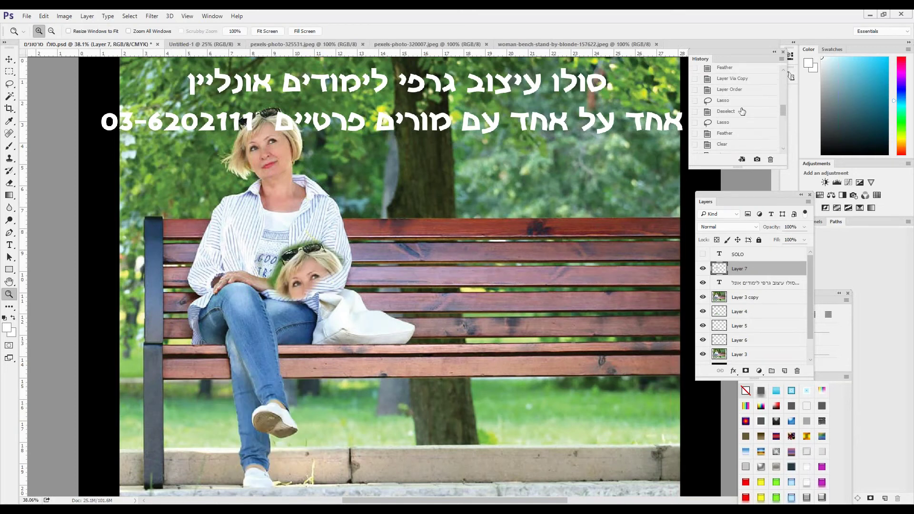
pyautogui.click(737, 95)
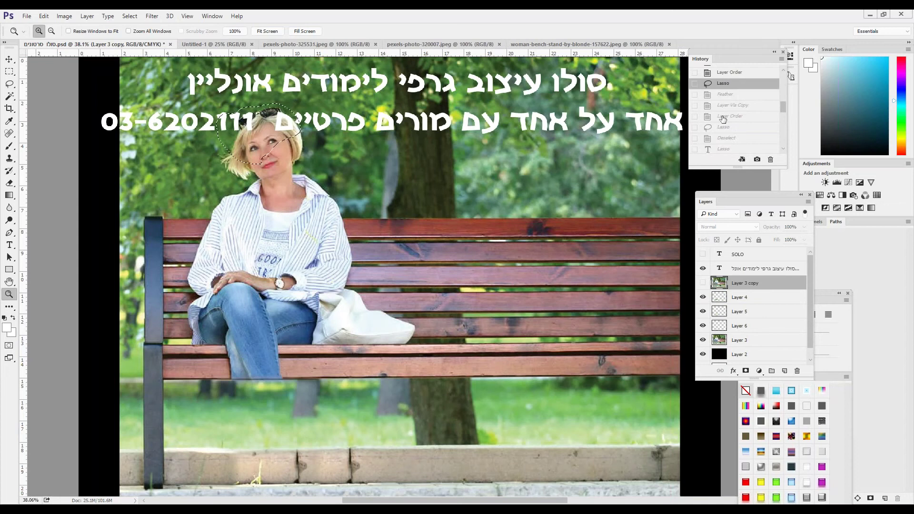
pyautogui.scroll(3, 727, 122)
pyautogui.scroll(2, 728, 123)
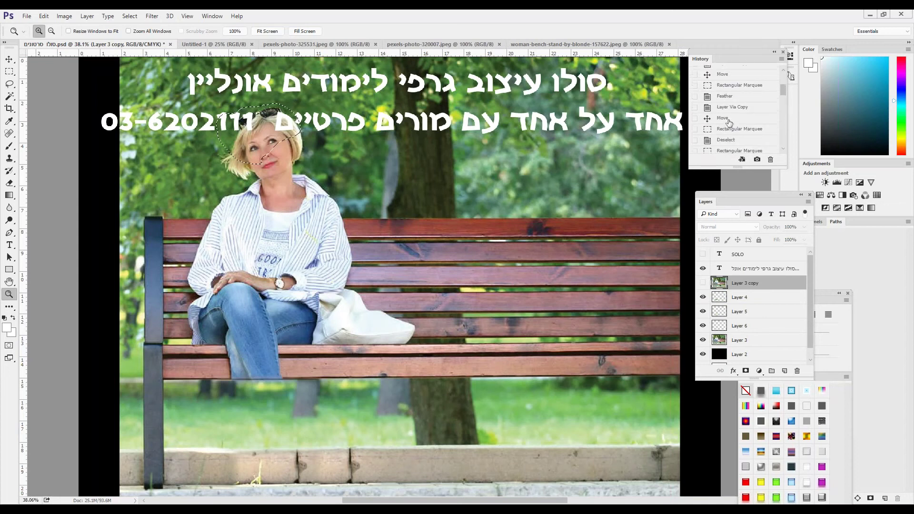
pyautogui.click(734, 88)
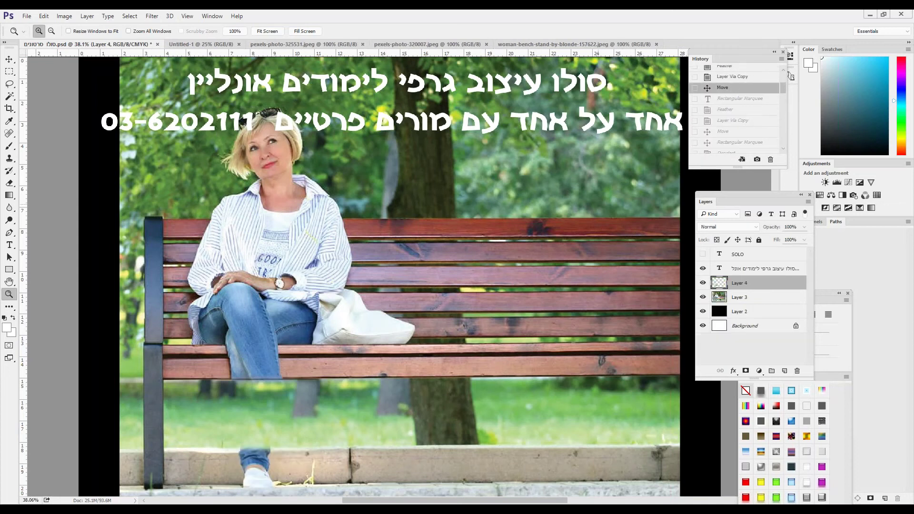
pyautogui.click(9, 60)
pyautogui.press('Delete')
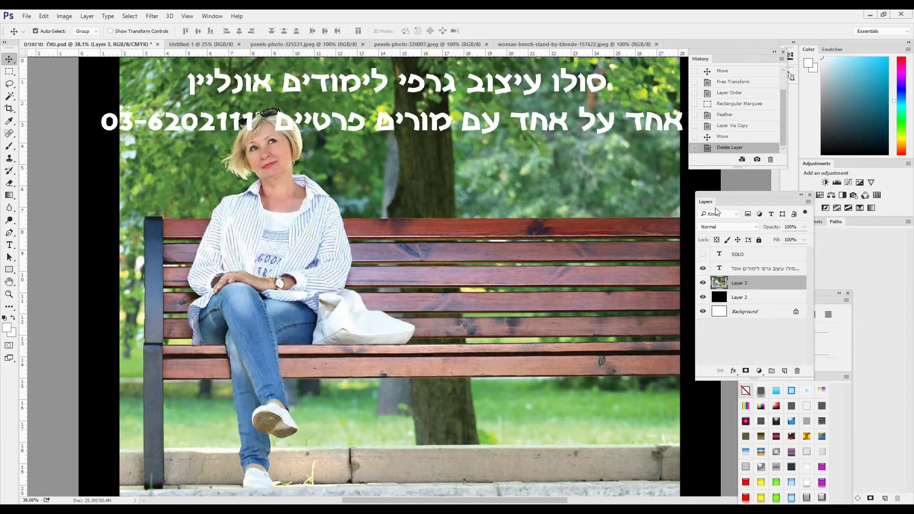
pyautogui.click(213, 16)
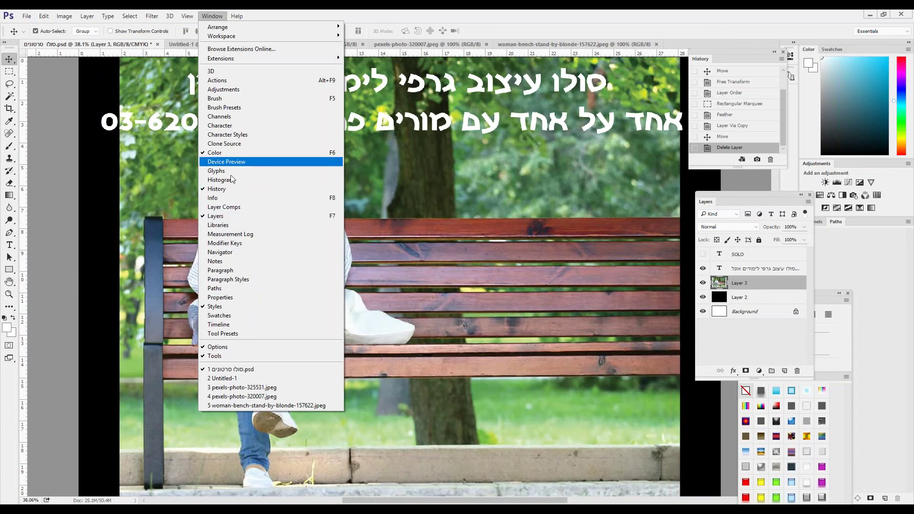
pyautogui.click(743, 196)
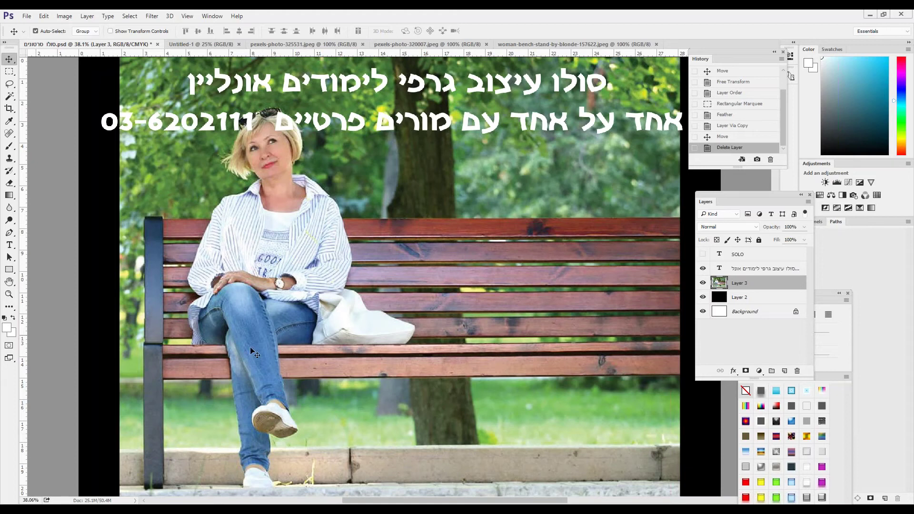
# Select a rectangle of grass under the bench beside the woman's legs and feather the selection by 18 pixels
pyautogui.scroll(-1, 258, 234)
pyautogui.click(9, 73)
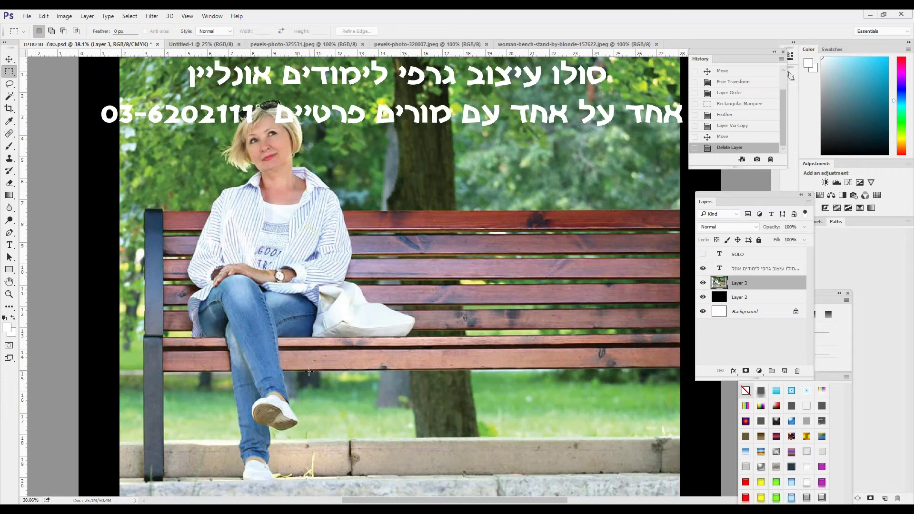
pyautogui.moveTo(309, 373); pyautogui.dragTo(439, 439)
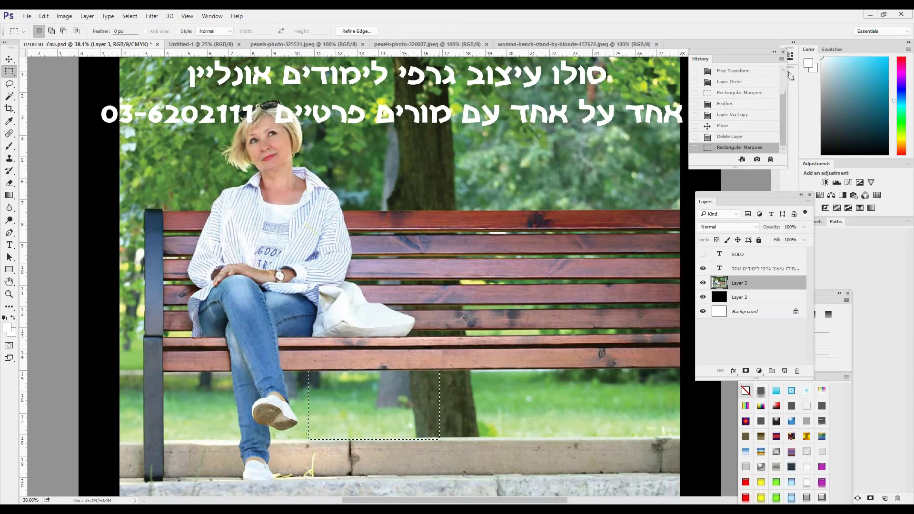
pyautogui.click(383, 418)
pyautogui.moveTo(304, 374); pyautogui.dragTo(405, 434)
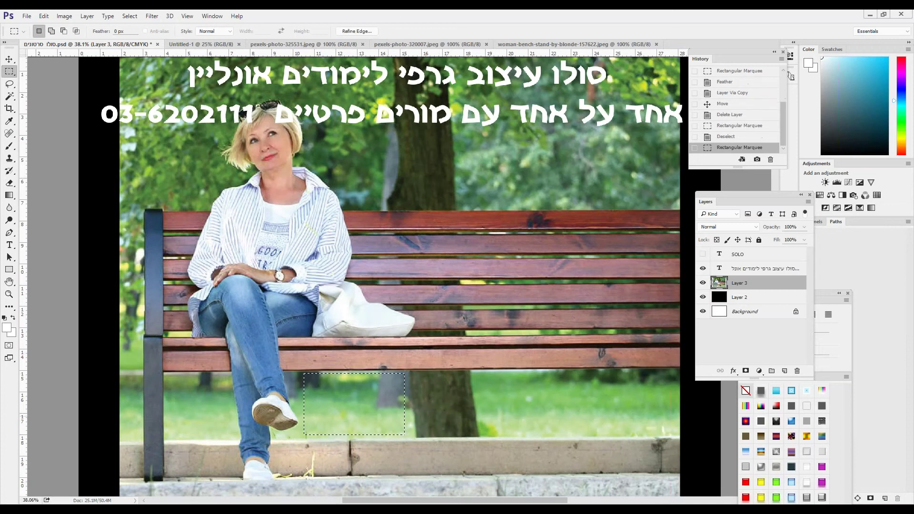
pyautogui.rightClick(379, 409)
pyautogui.click(407, 236)
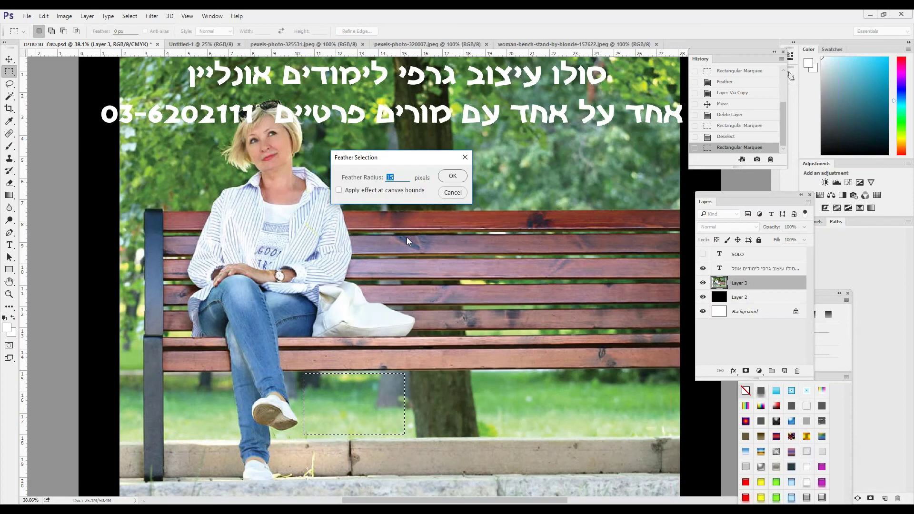
pyautogui.write('18')
pyautogui.press('Return')
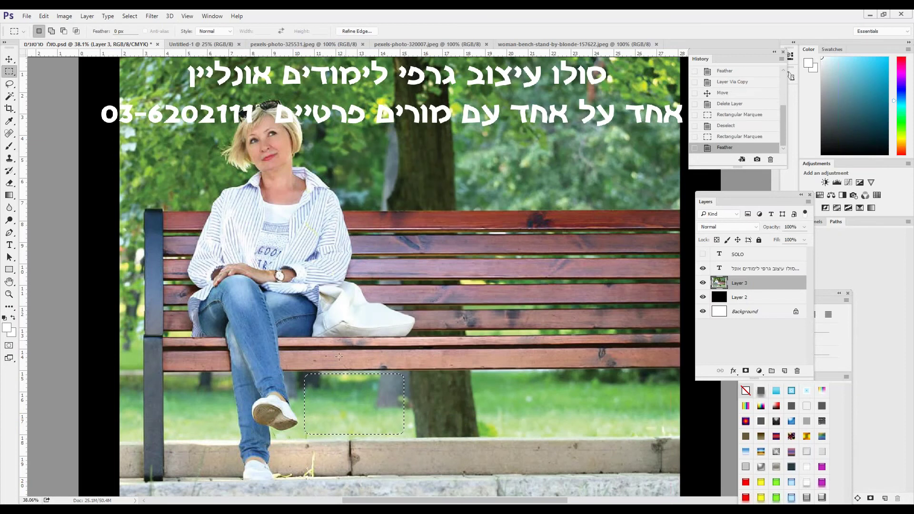
# Copy the feathered grass to a new layer, try it over the lower legs, and delete that patch layer
pyautogui.rightClick(356, 408)
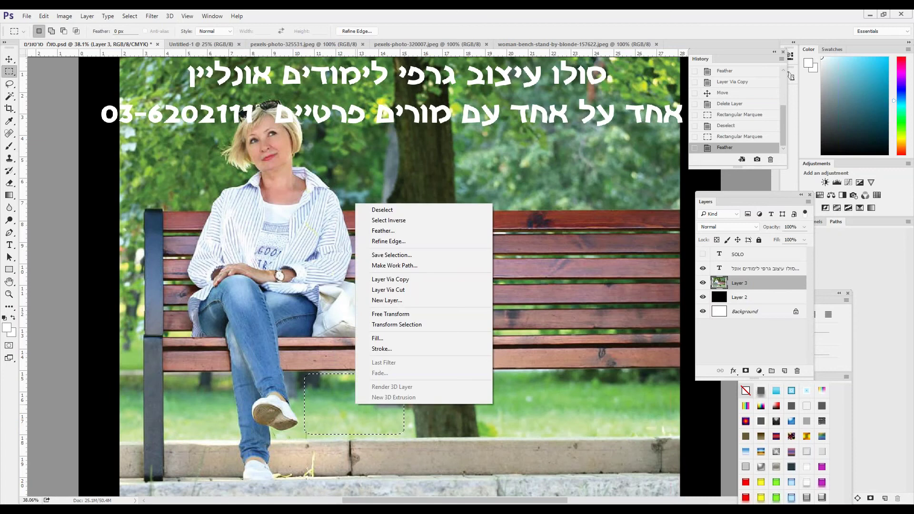
pyautogui.click(397, 281)
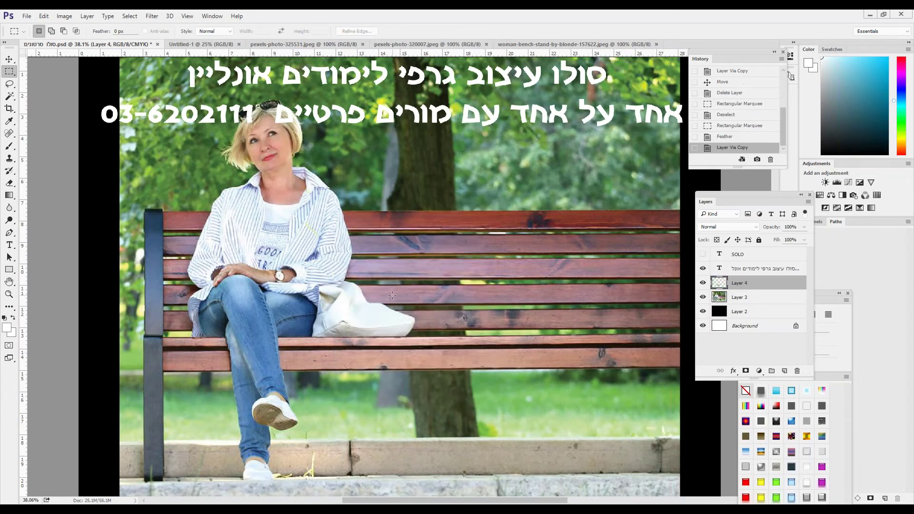
pyautogui.click(9, 58)
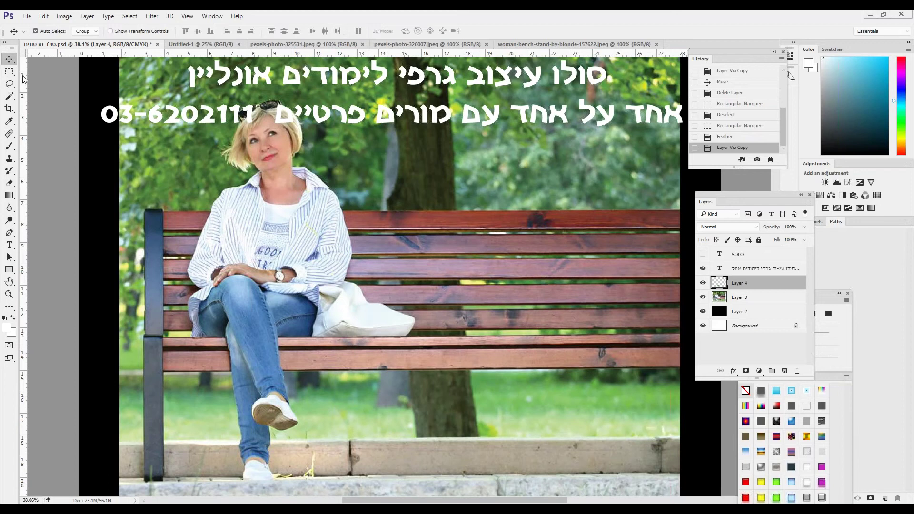
pyautogui.moveTo(354, 412); pyautogui.dragTo(270, 412)
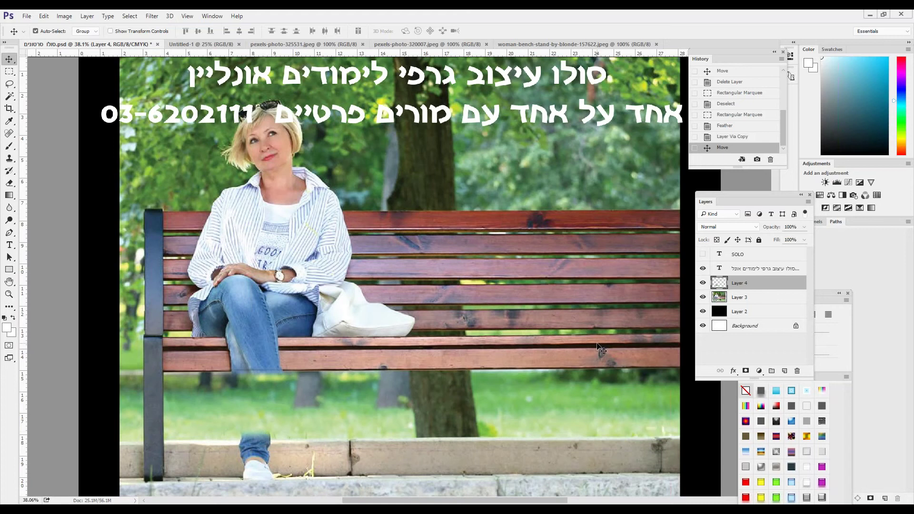
pyautogui.press('Delete')
# Select a larger rectangle of grass beside the shoe and extend the selection's upper edge to the underside of the bench seat
pyautogui.click(9, 71)
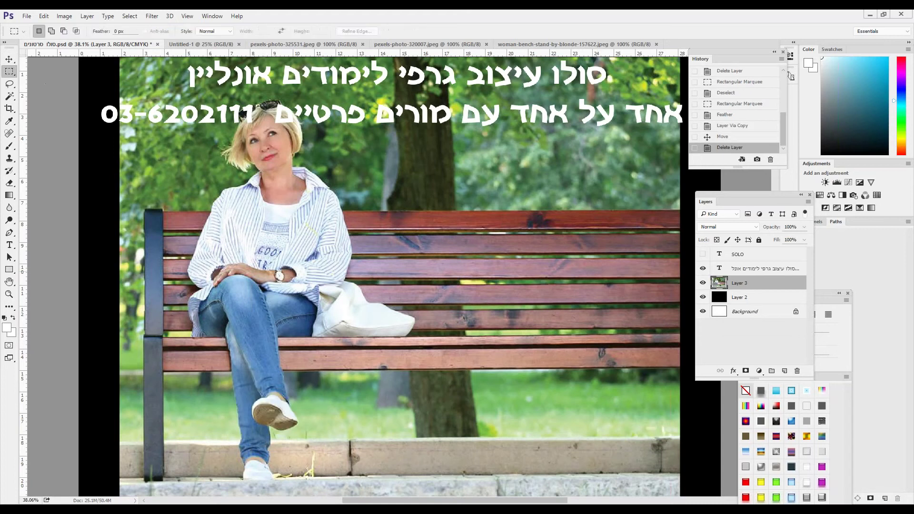
pyautogui.moveTo(290, 371)
pyautogui.mouseDown()
pyautogui.moveTo(363, 423)
pyautogui.moveTo(346, 407)
pyautogui.mouseUp()
pyautogui.moveTo(297, 373); pyautogui.dragTo(415, 441)
pyautogui.rightClick(382, 410)
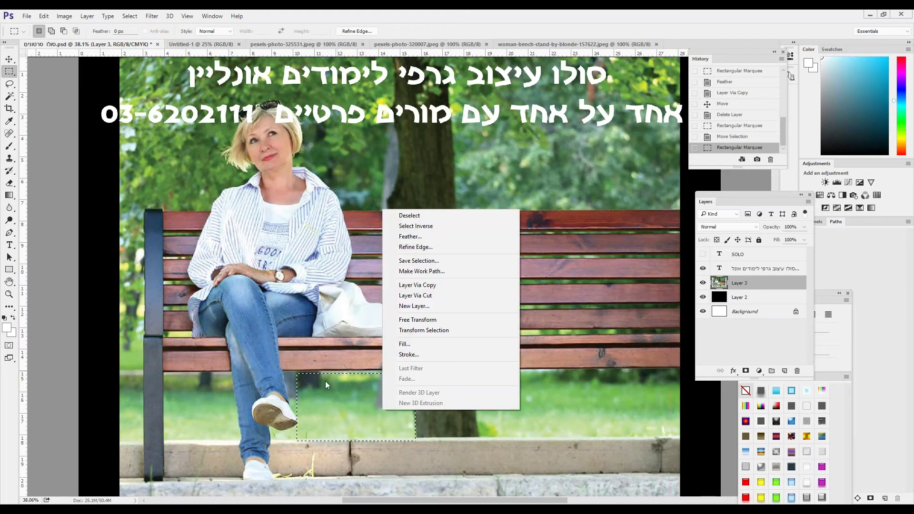
pyautogui.click(128, 17)
pyautogui.click(130, 17)
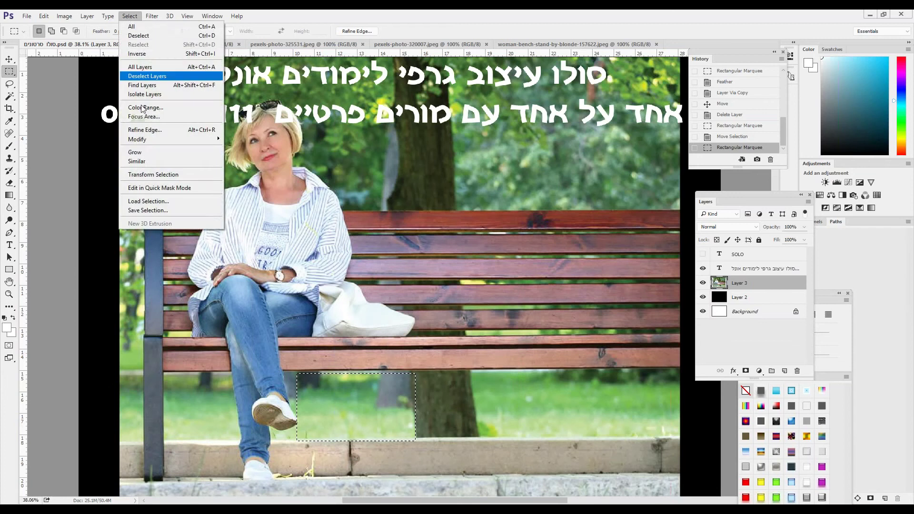
pyautogui.click(149, 175)
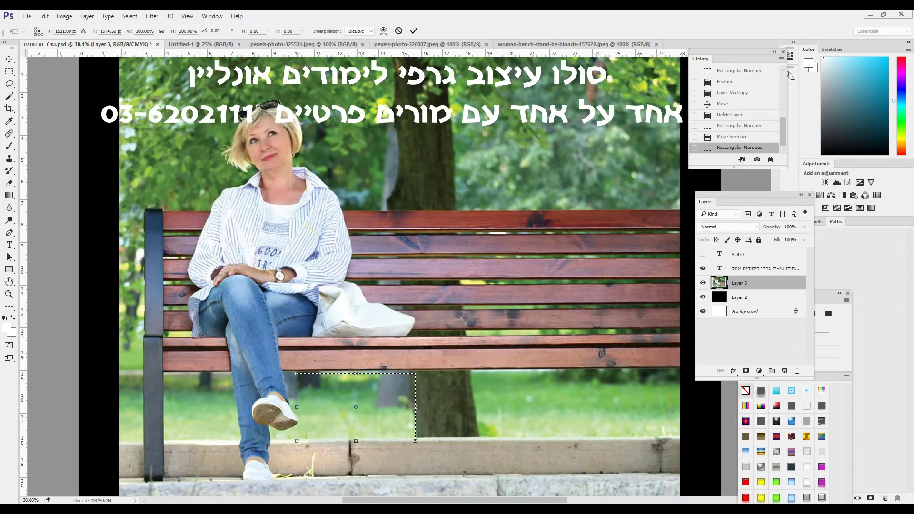
pyautogui.moveTo(358, 373); pyautogui.dragTo(359, 370)
pyautogui.press('Return')
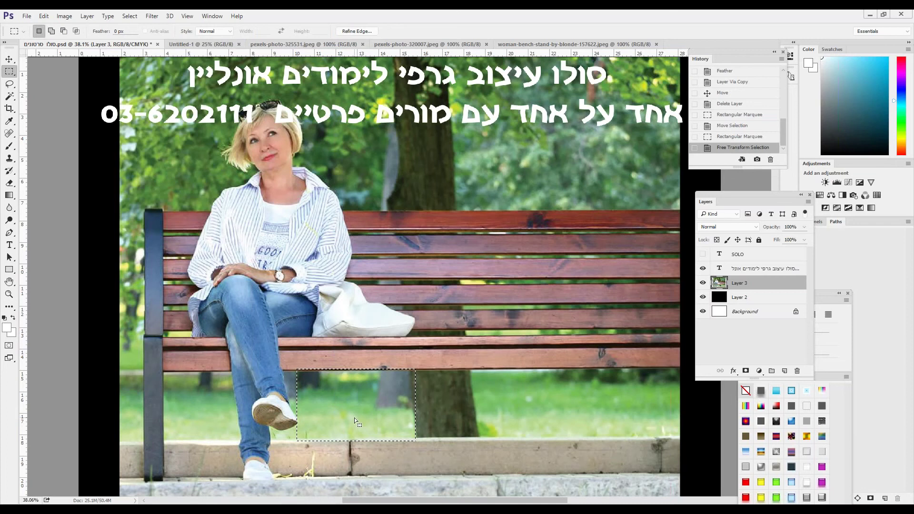
# Copy the grass selection with an 18-pixel feather to a new layer and move it over the woman's lower legs
pyautogui.rightClick(355, 418)
pyautogui.click(383, 244)
pyautogui.press('Return')
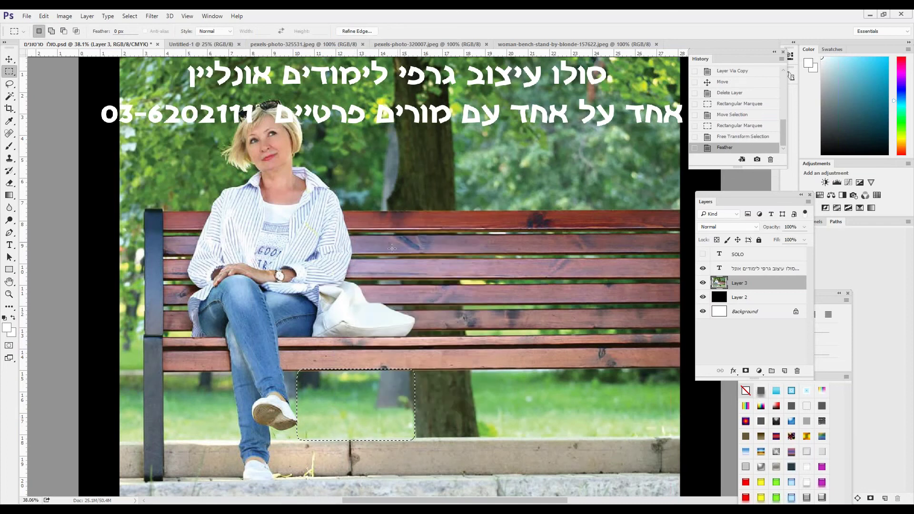
pyautogui.rightClick(370, 383)
pyautogui.click(400, 260)
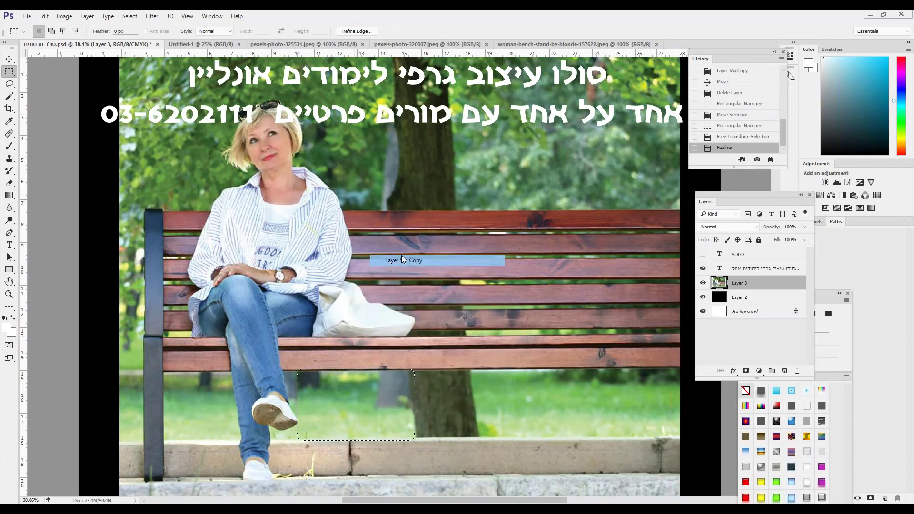
pyautogui.click(9, 59)
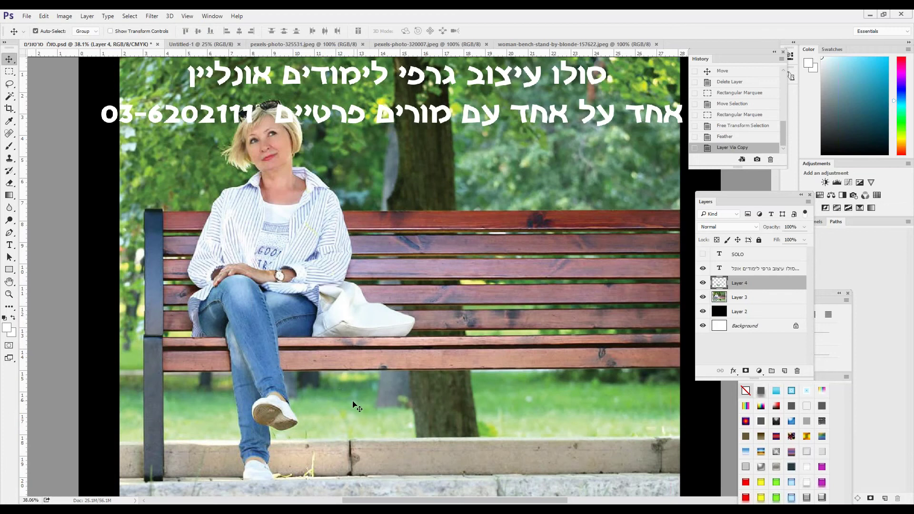
pyautogui.moveTo(353, 400); pyautogui.dragTo(282, 399)
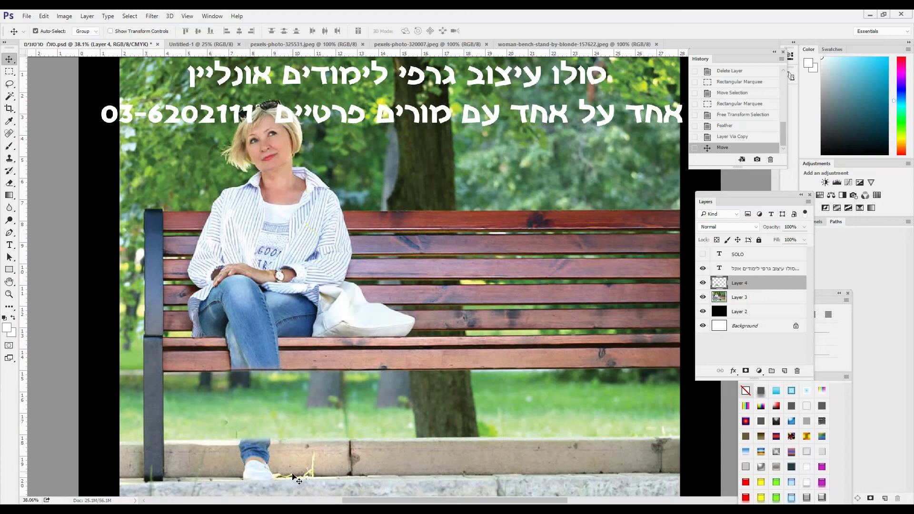
# Select a rectangular section of the stone curb below the tree trunk and feather the selection by 10 pixels
pyautogui.click(9, 294)
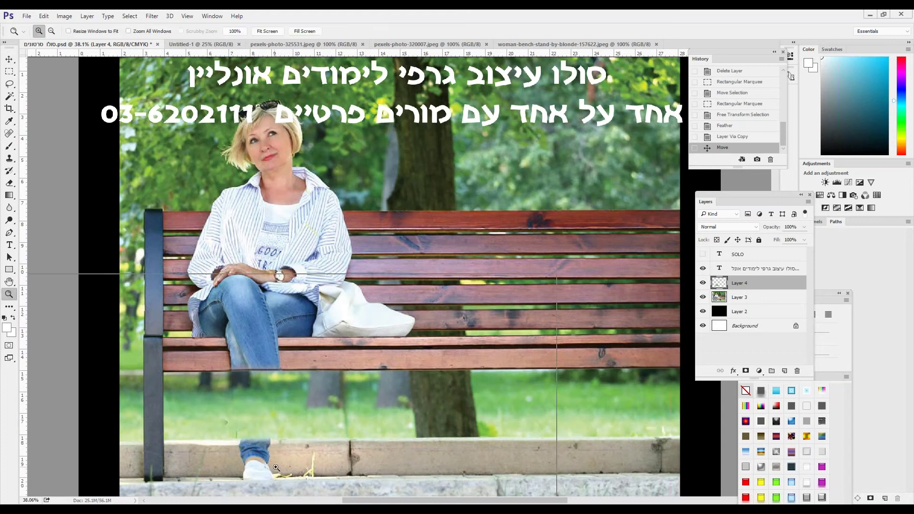
pyautogui.click(286, 457)
pyautogui.click(301, 446)
pyautogui.scroll(-3, 301, 446)
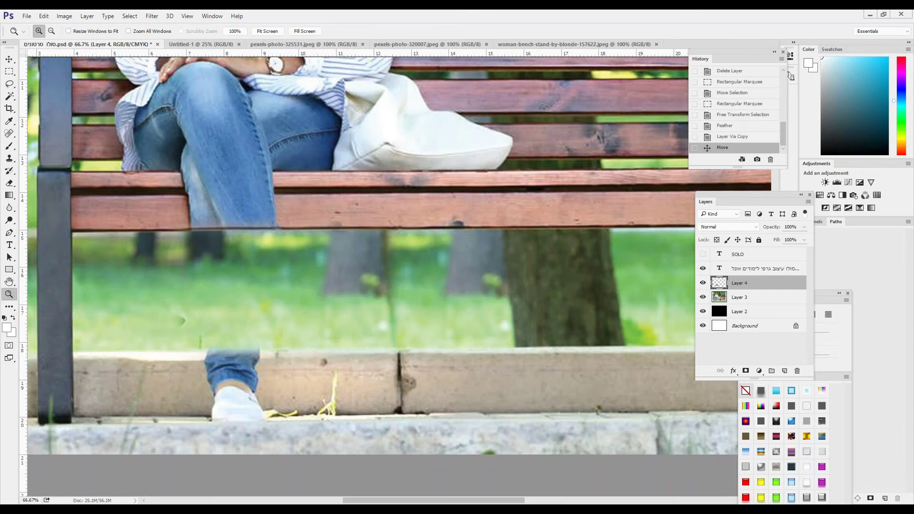
pyautogui.click(9, 71)
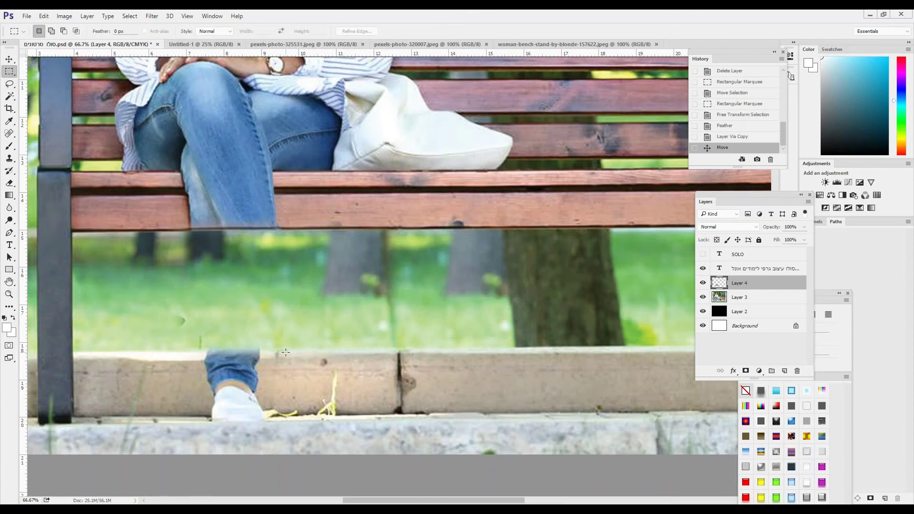
pyautogui.moveTo(437, 347); pyautogui.dragTo(531, 414)
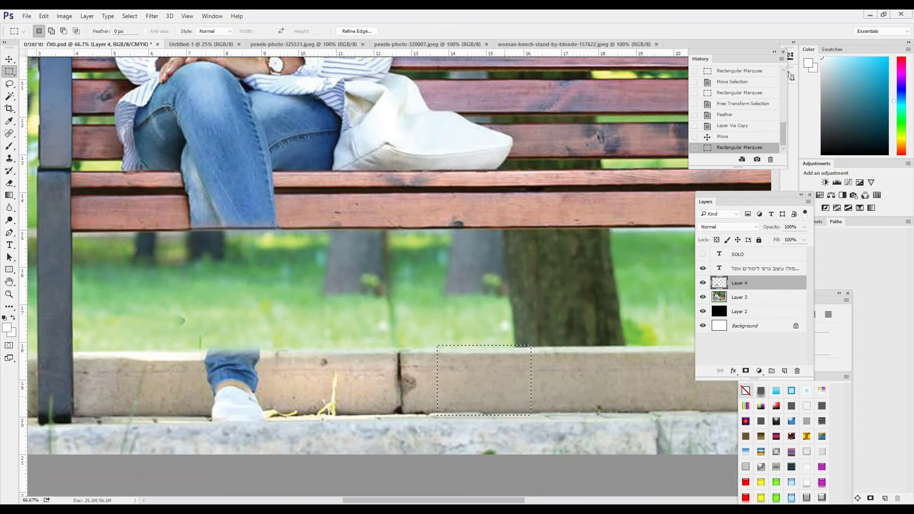
pyautogui.moveTo(496, 390); pyautogui.dragTo(493, 390)
pyautogui.rightClick(493, 388)
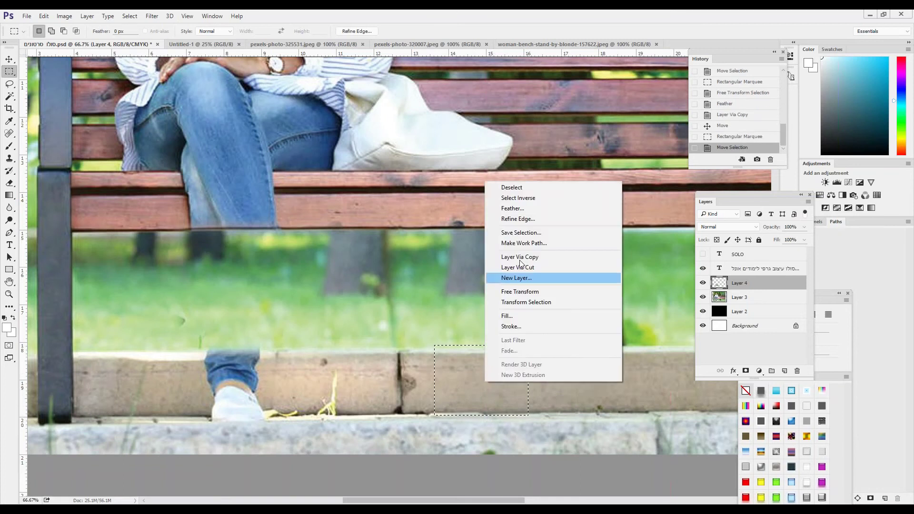
pyautogui.click(512, 208)
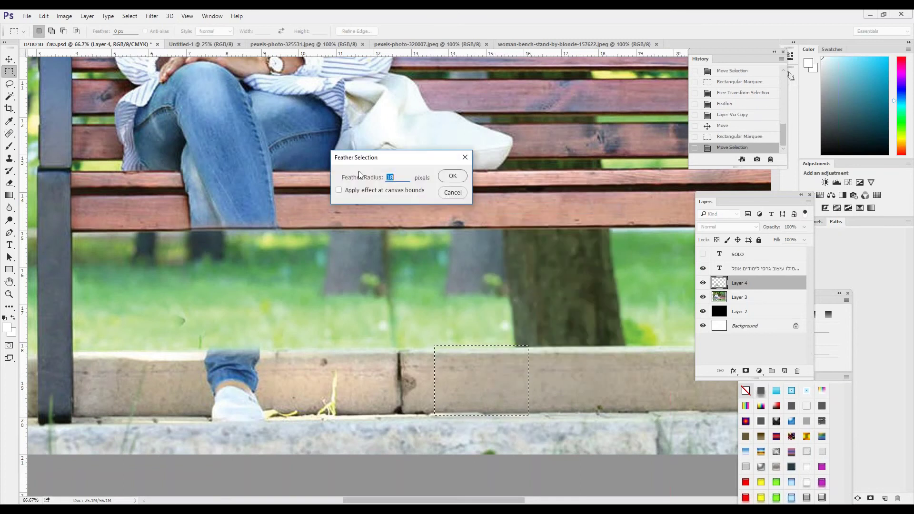
pyautogui.write('10')
pyautogui.press('Return')
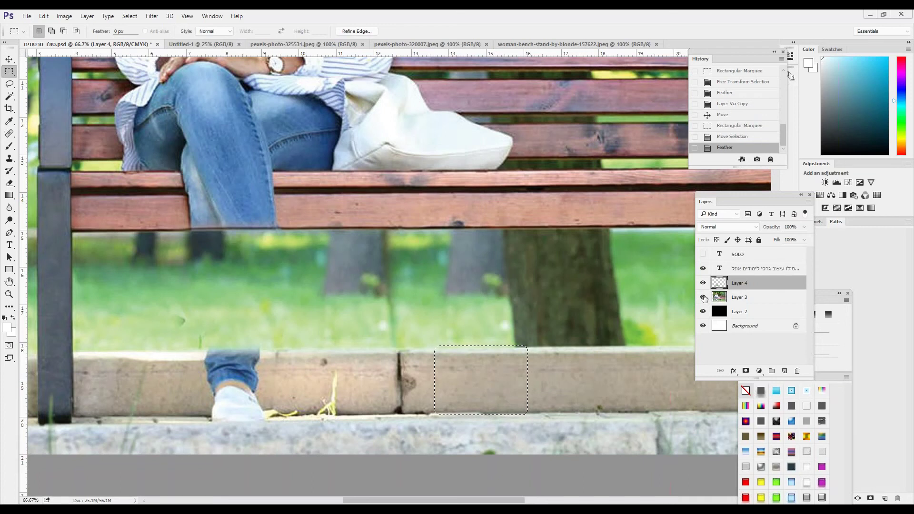
# Copy the selected curb section from Layer 3 to a new layer and move it over the woman's remaining foot
pyautogui.click(703, 297)
pyautogui.click(703, 296)
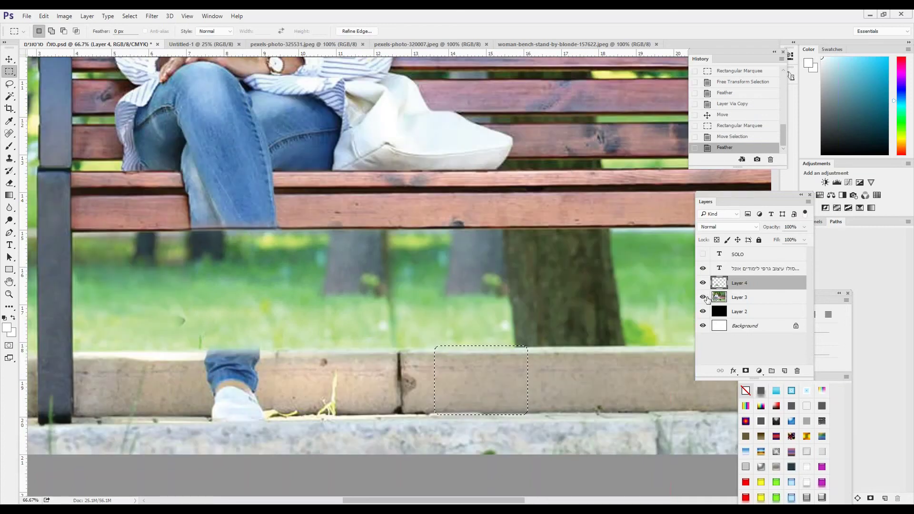
pyautogui.click(703, 296)
pyautogui.click(703, 296)
pyautogui.click(739, 299)
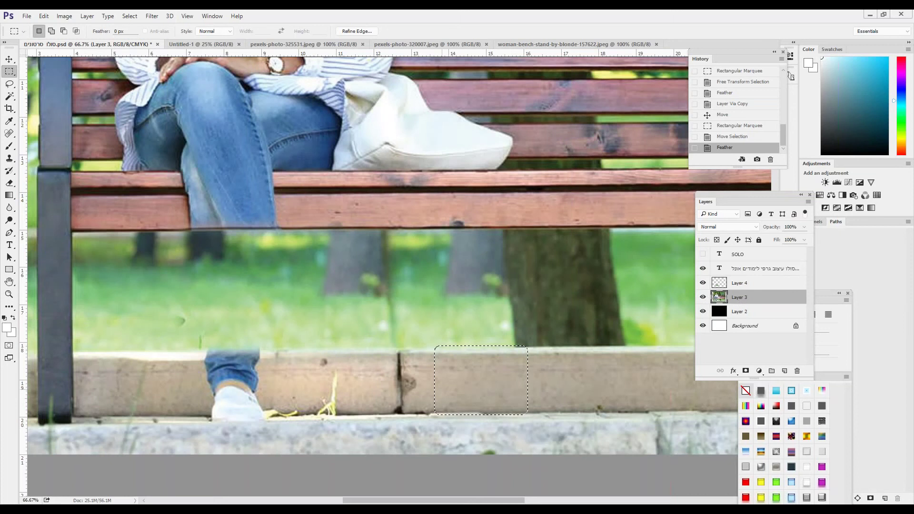
pyautogui.rightClick(459, 184)
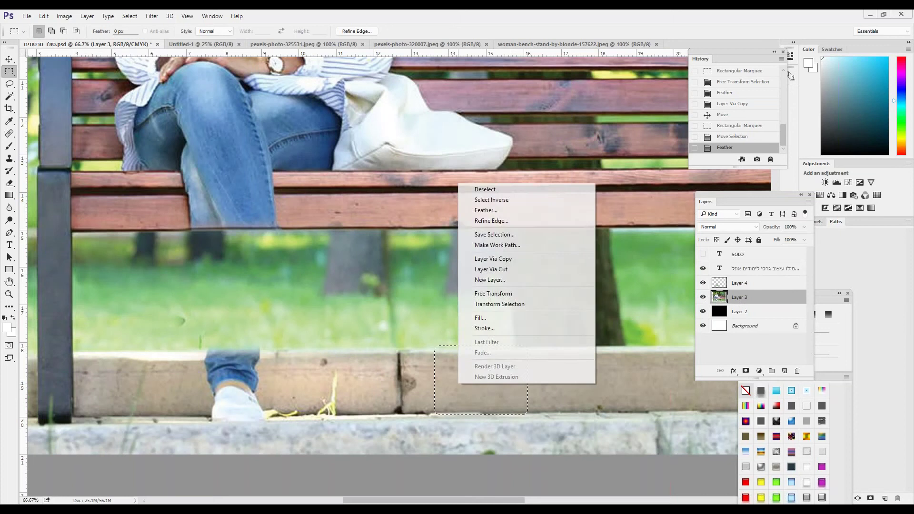
pyautogui.click(496, 259)
pyautogui.click(9, 59)
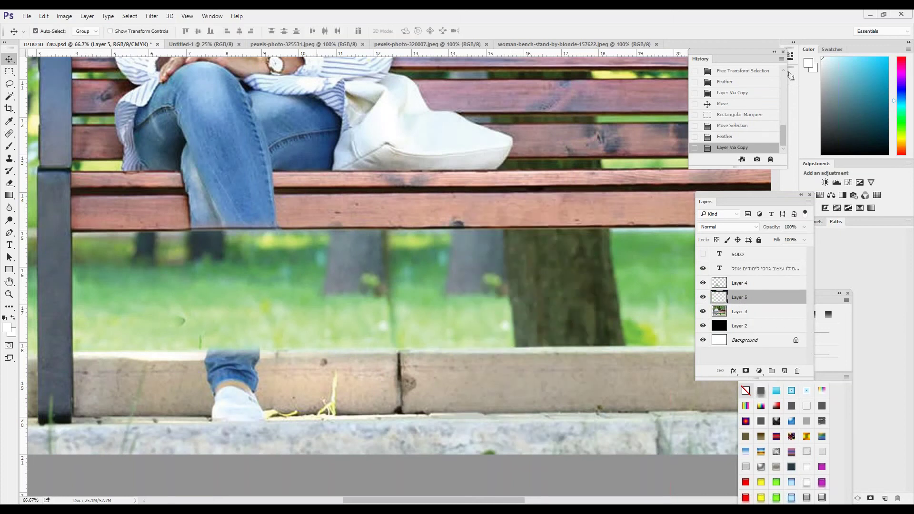
pyautogui.moveTo(475, 383); pyautogui.dragTo(244, 384)
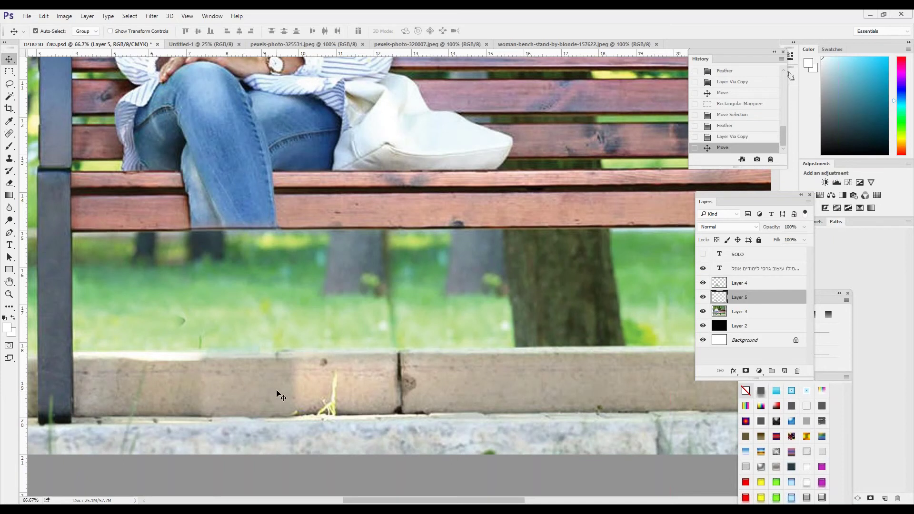
pyautogui.moveTo(250, 389); pyautogui.dragTo(263, 390)
# Try a Brightness/Contrast adjustment on the curb patch, cancel it, and delete the patch layer
pyautogui.click(60, 16)
pyautogui.moveTo(96, 41)
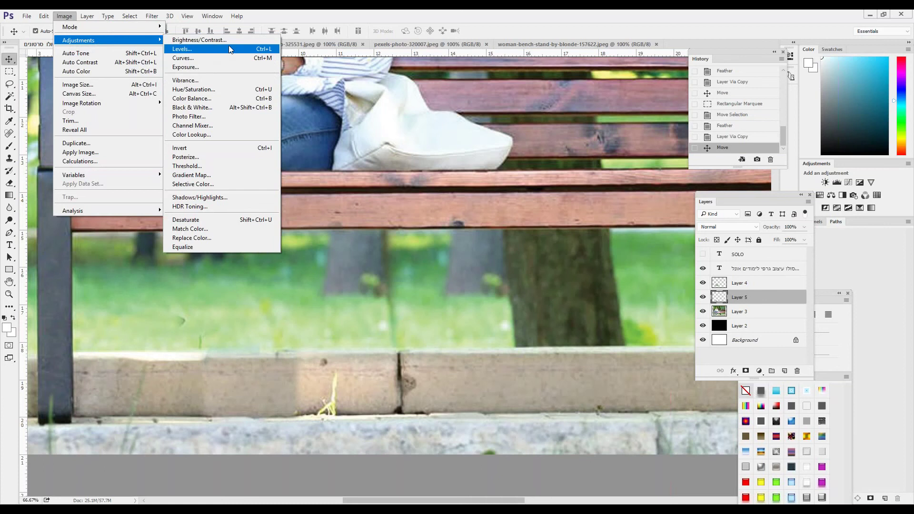
pyautogui.click(223, 40)
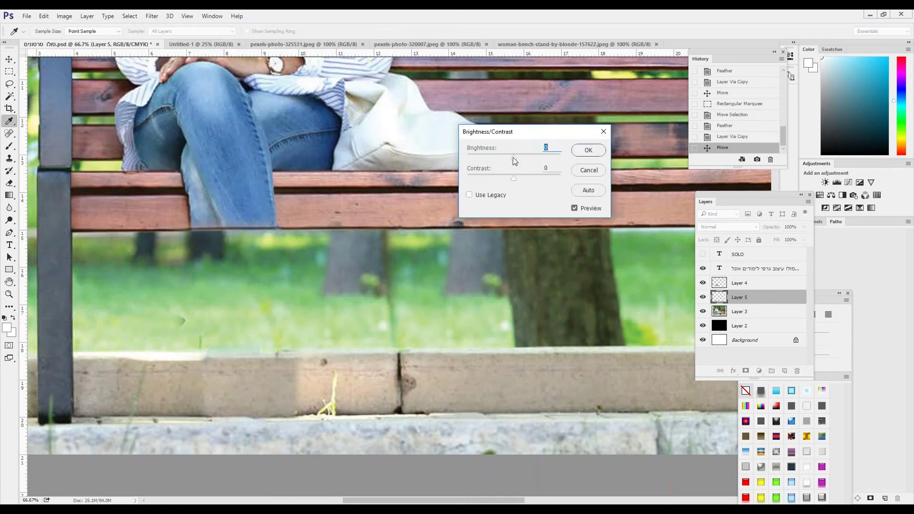
pyautogui.moveTo(513, 161)
pyautogui.mouseDown()
pyautogui.moveTo(526, 161)
pyautogui.moveTo(515, 160)
pyautogui.mouseUp()
pyautogui.click(595, 169)
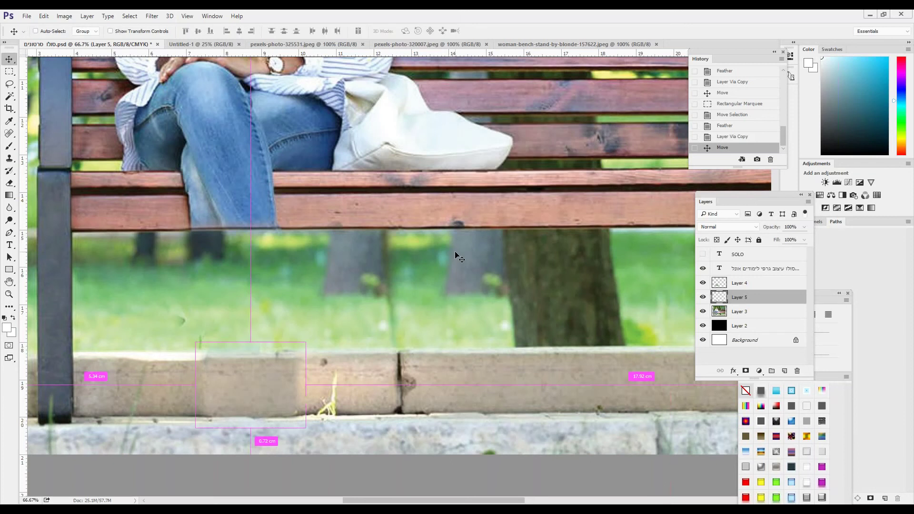
pyautogui.press('Delete')
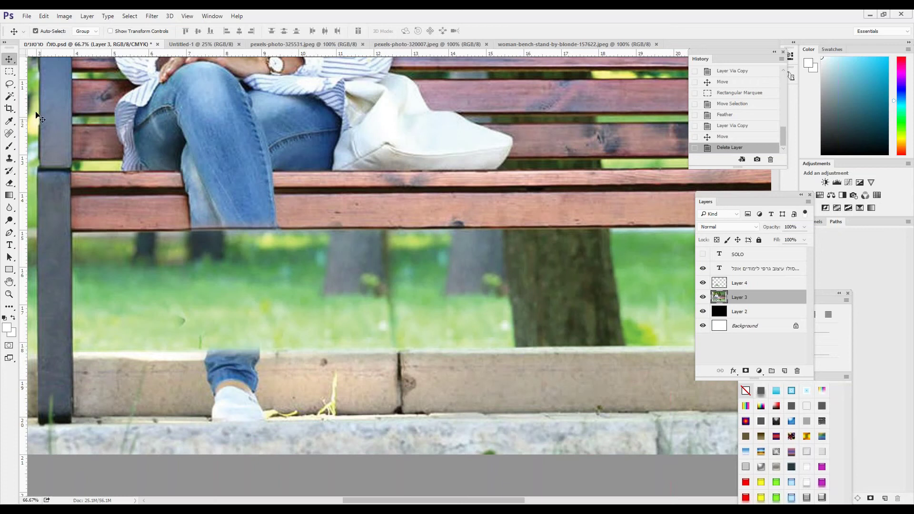
# Select a rectangular curb section between the woman's foot and the dark joint, feather it, and copy it to a new layer
pyautogui.click(9, 71)
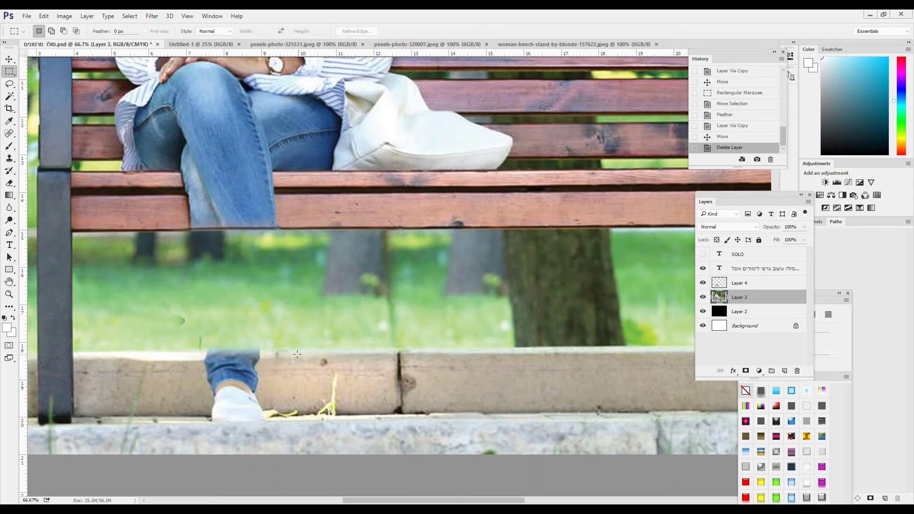
pyautogui.moveTo(287, 355); pyautogui.dragTo(388, 413)
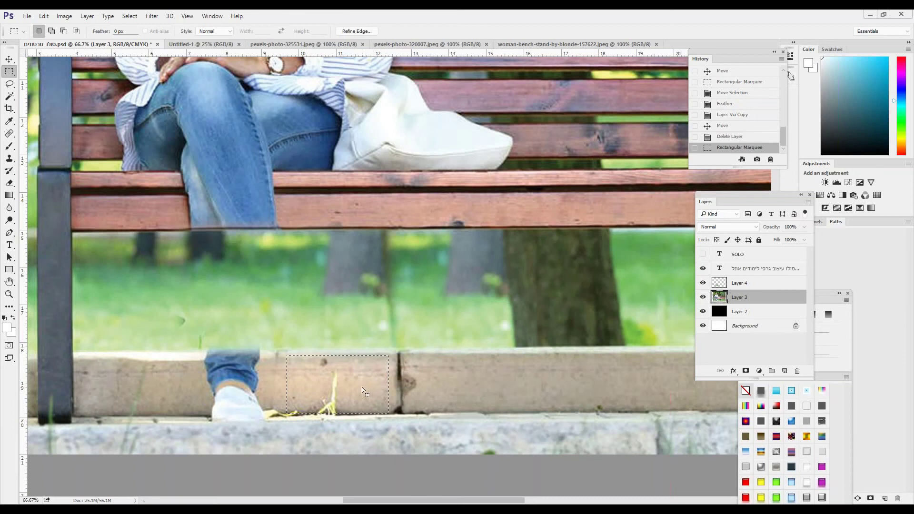
pyautogui.rightClick(362, 387)
pyautogui.click(381, 215)
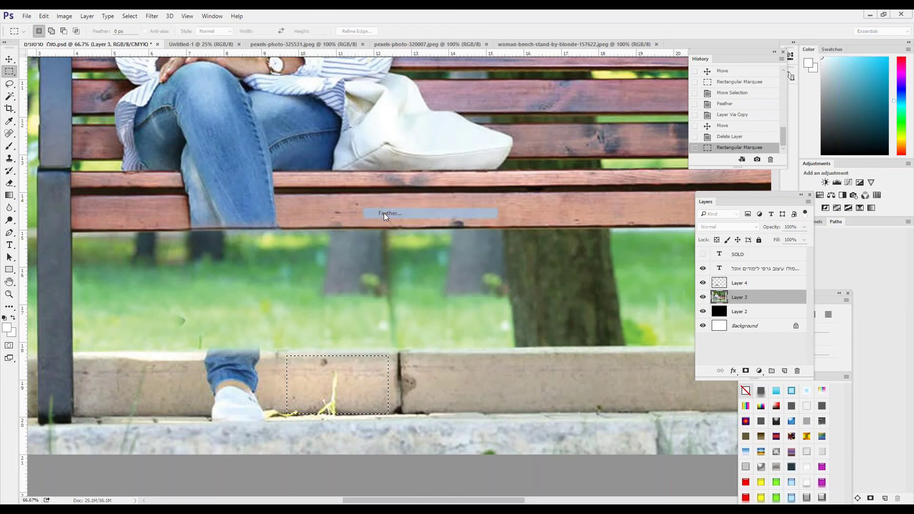
pyautogui.press('Return')
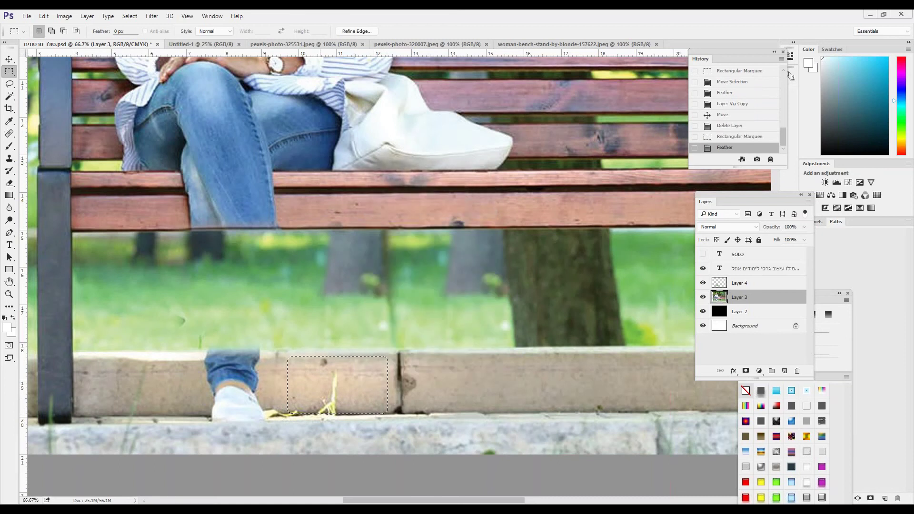
pyautogui.rightClick(321, 398)
pyautogui.click(362, 273)
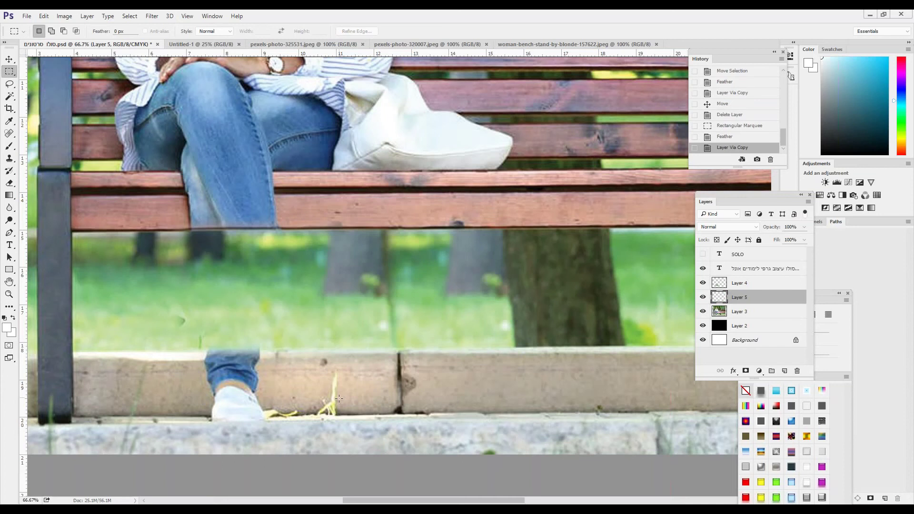
# Move the curb patch over the woman's foot and stretch it slightly upward and downward to cover the remains
pyautogui.click(10, 59)
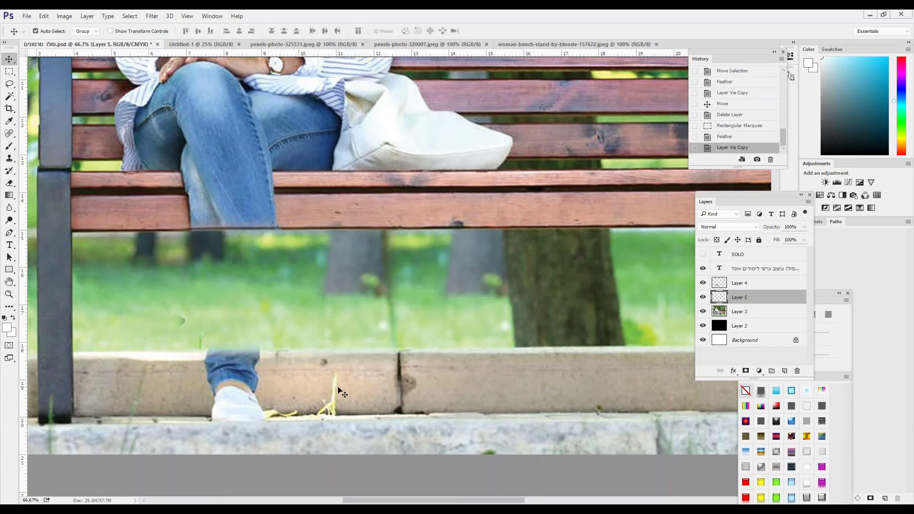
pyautogui.moveTo(320, 391); pyautogui.dragTo(239, 392)
pyautogui.hotkey('ctrl', 't')
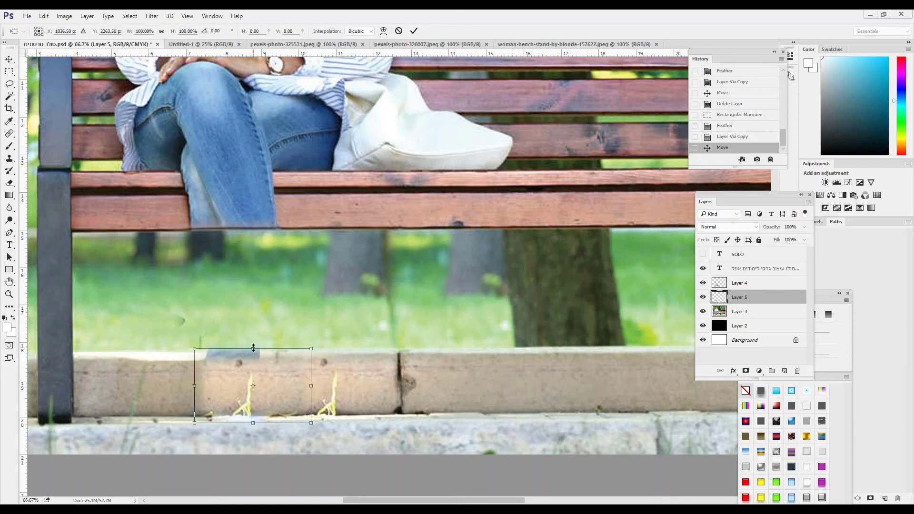
pyautogui.moveTo(253, 348); pyautogui.dragTo(255, 342)
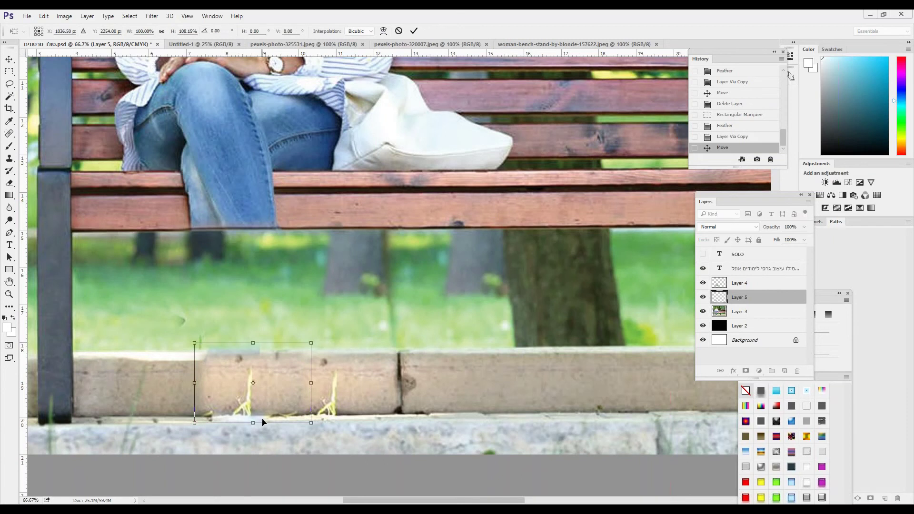
pyautogui.moveTo(254, 422); pyautogui.dragTo(255, 426)
pyautogui.press('Return')
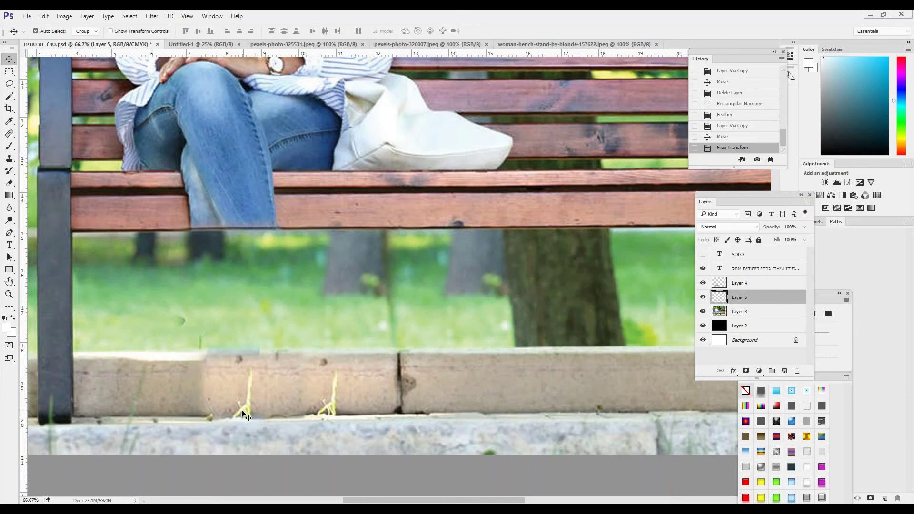
# Select a narrow strip of curb beside the patch's left edge, feather it by 18 pixels, and copy it from Layer 3 to a new layer
pyautogui.click(9, 72)
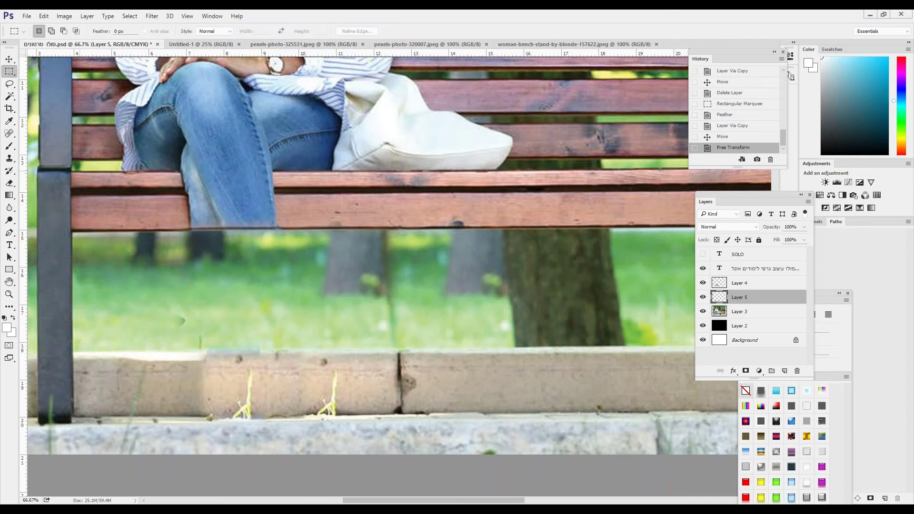
pyautogui.moveTo(171, 363); pyautogui.dragTo(194, 417)
pyautogui.rightClick(189, 388)
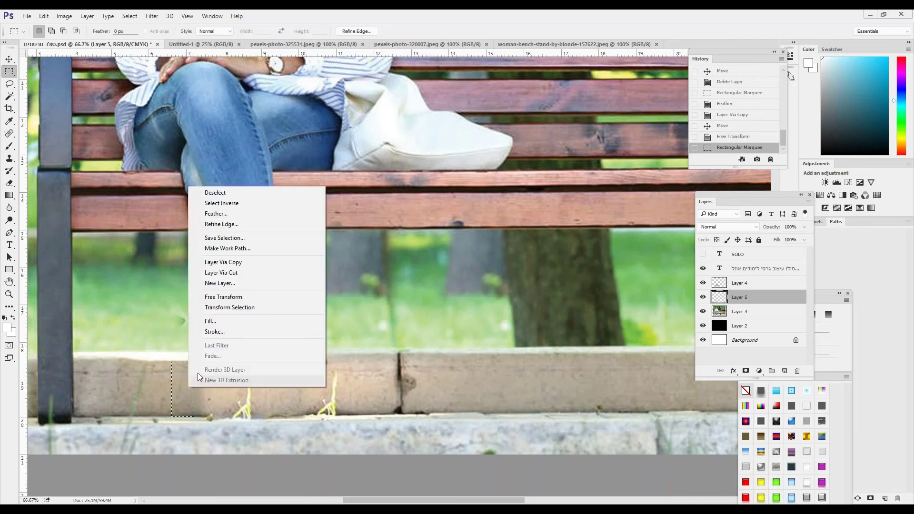
pyautogui.click(226, 213)
pyautogui.write('18')
pyautogui.press('Return')
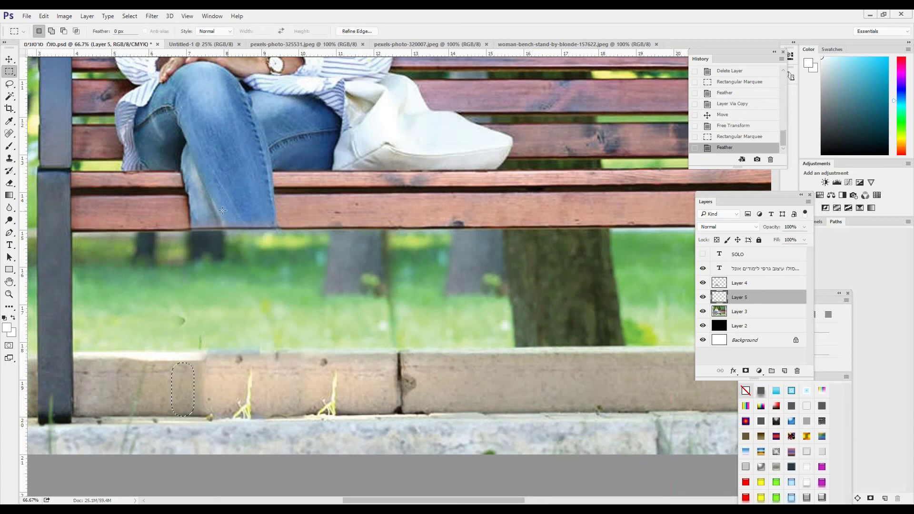
pyautogui.click(739, 313)
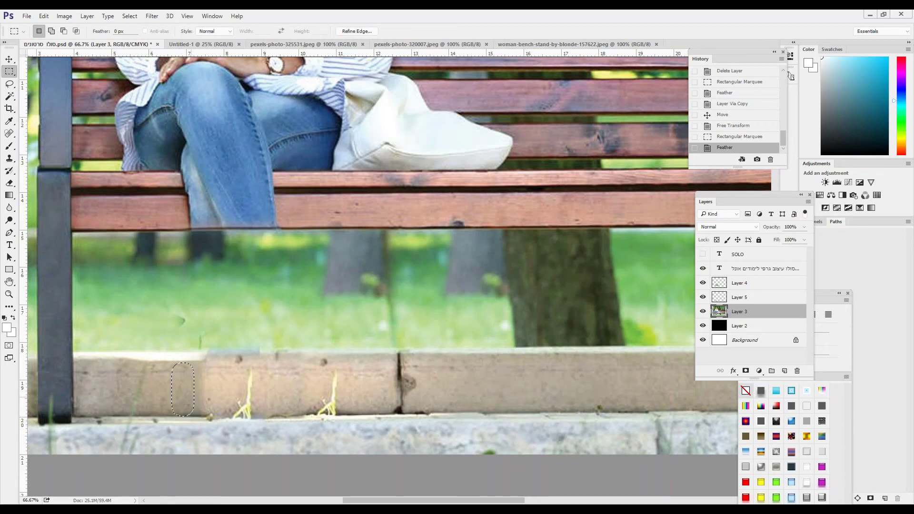
pyautogui.rightClick(183, 399)
pyautogui.click(248, 272)
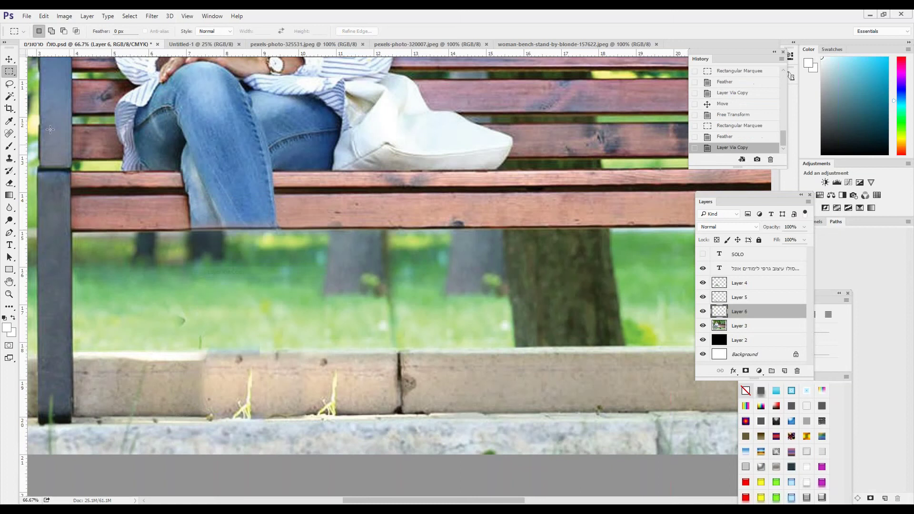
# Shift the copied curb strip right over the patch's left seam and bring its layer above Layer 4
pyautogui.click(10, 60)
pyautogui.hotkey('ctrl', 't')
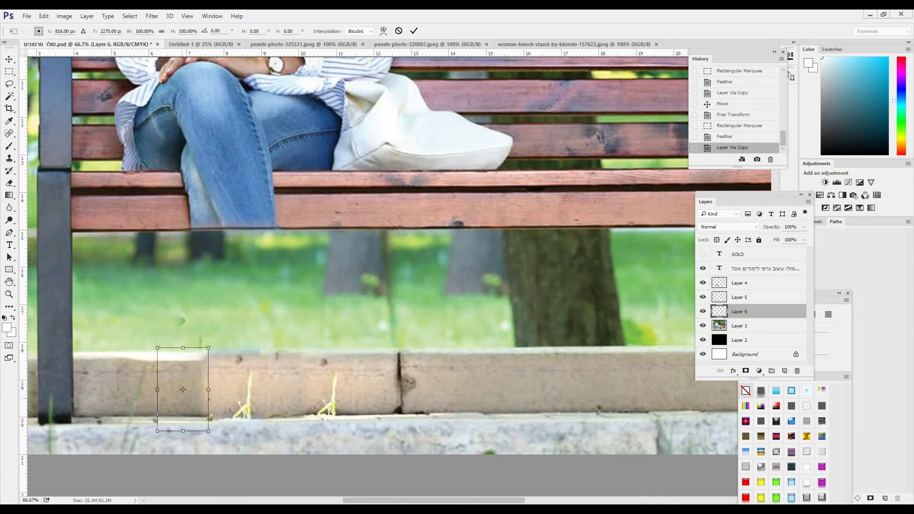
pyautogui.moveTo(195, 376); pyautogui.dragTo(208, 384)
pyautogui.press('Return')
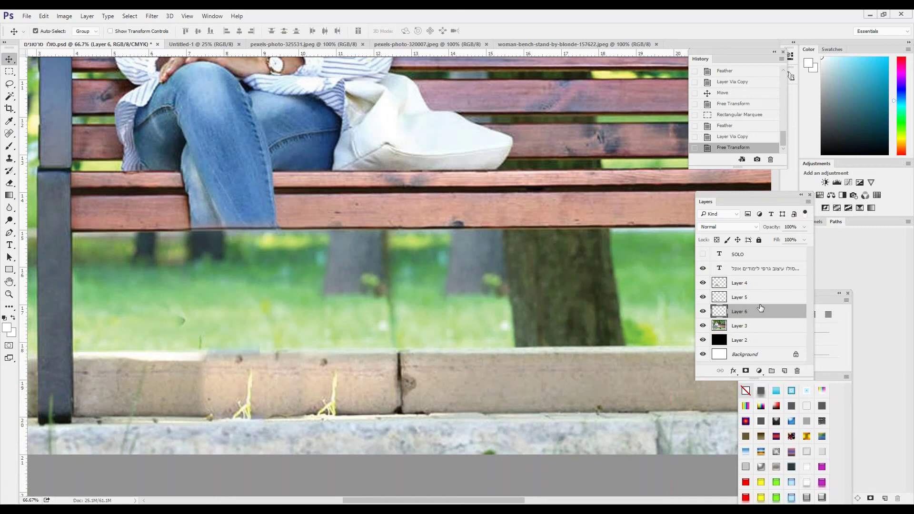
pyautogui.moveTo(746, 314); pyautogui.dragTo(742, 278)
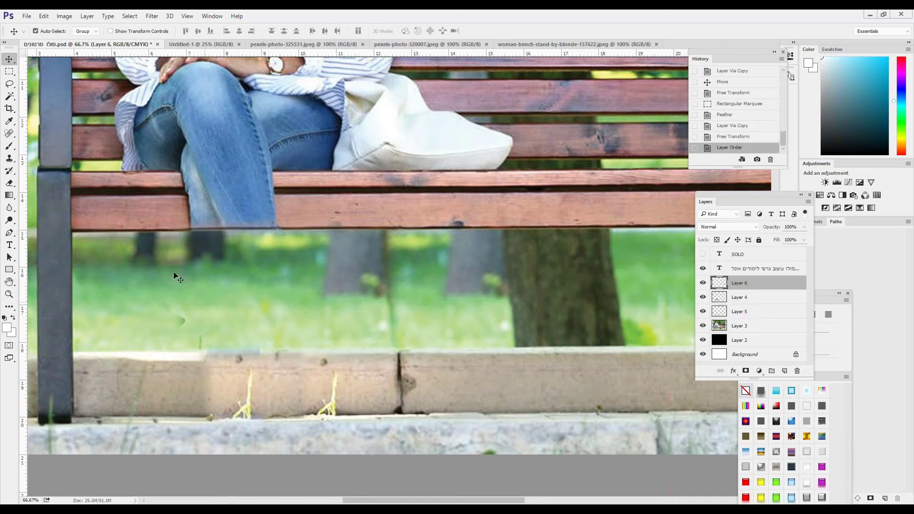
# Scale the curb strip to about 121% width and 107% height, extending it rightward and upward over the seam
pyautogui.hotkey('ctrl', 't')
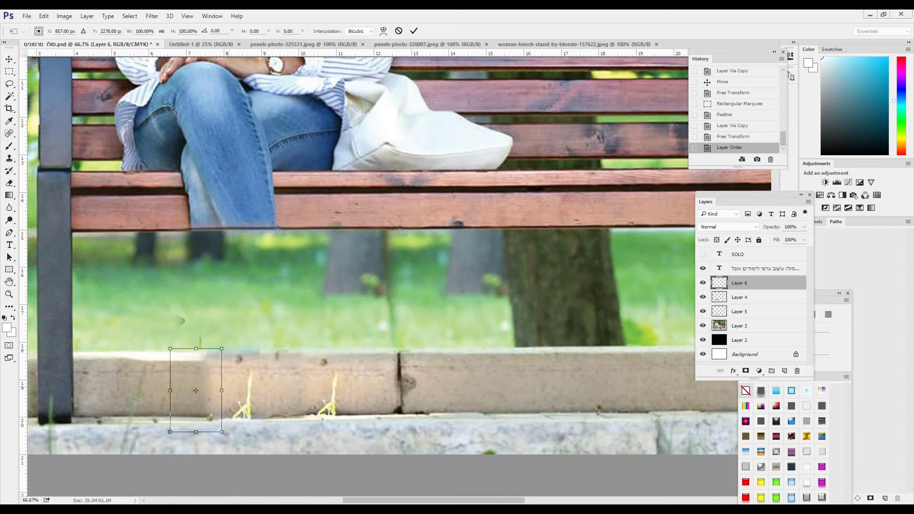
pyautogui.moveTo(223, 391); pyautogui.dragTo(231, 391)
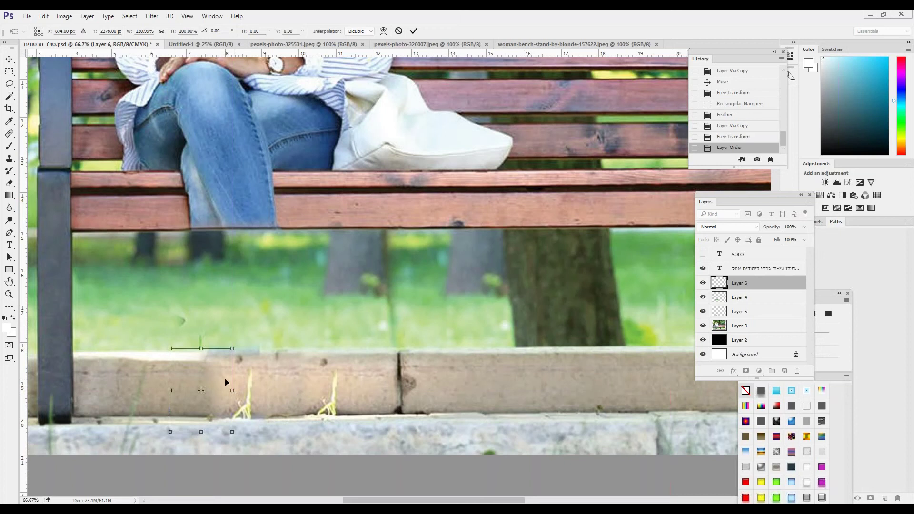
pyautogui.moveTo(201, 349); pyautogui.dragTo(200, 344)
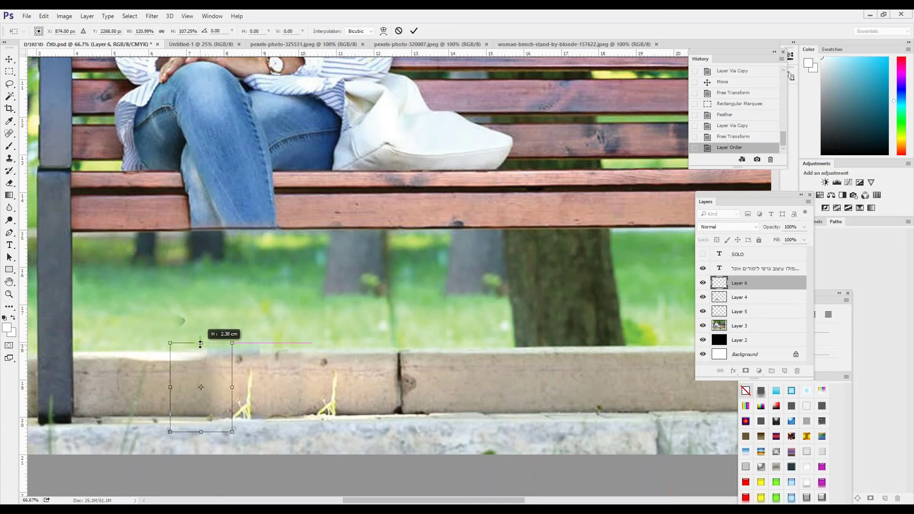
pyautogui.press('Return')
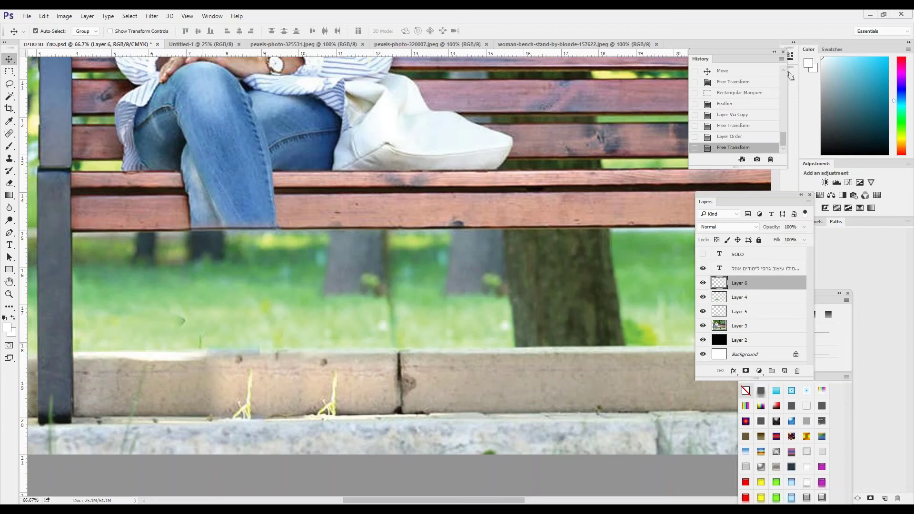
# Copy a freehand lasso area of the bench from Layer 3 to a new layer, move it down-left, and delete that layer
pyautogui.hotkey('ctrl', '0')
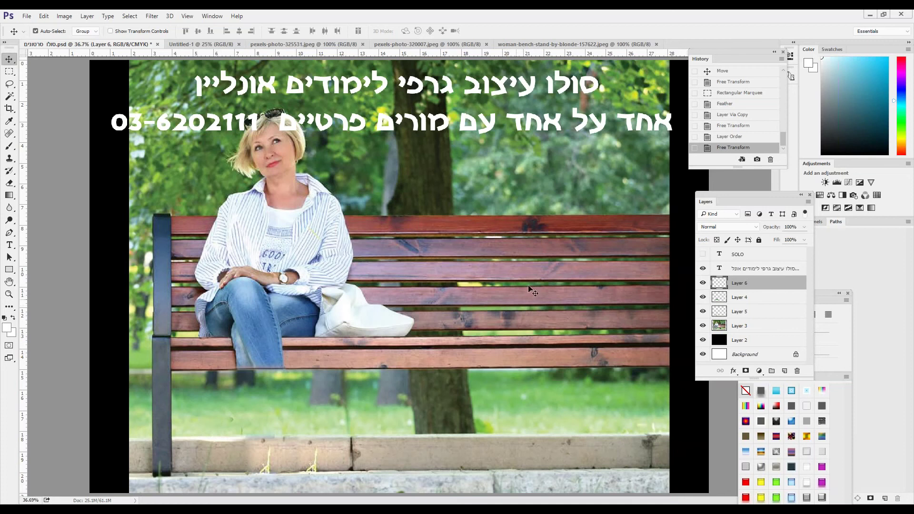
pyautogui.click(9, 84)
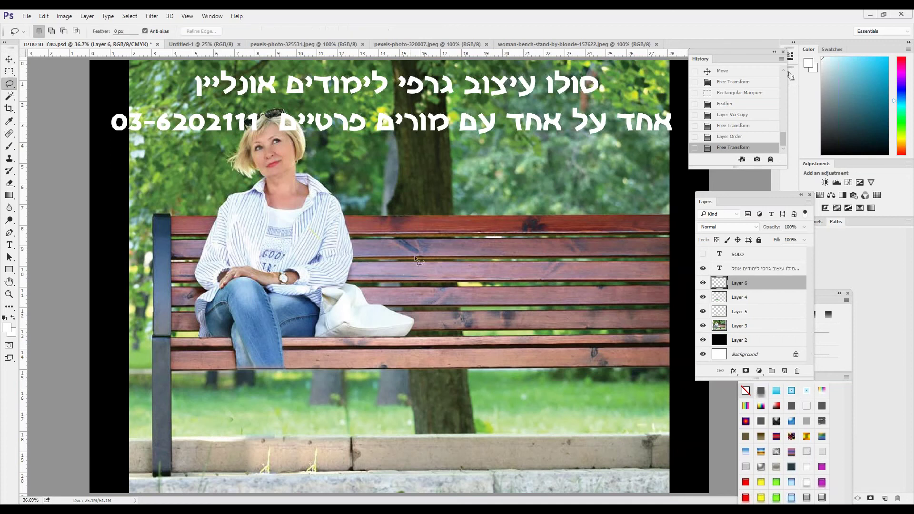
pyautogui.moveTo(435, 271)
pyautogui.mouseDown()
pyautogui.moveTo(483, 239)
pyautogui.moveTo(579, 349)
pyautogui.mouseUp()
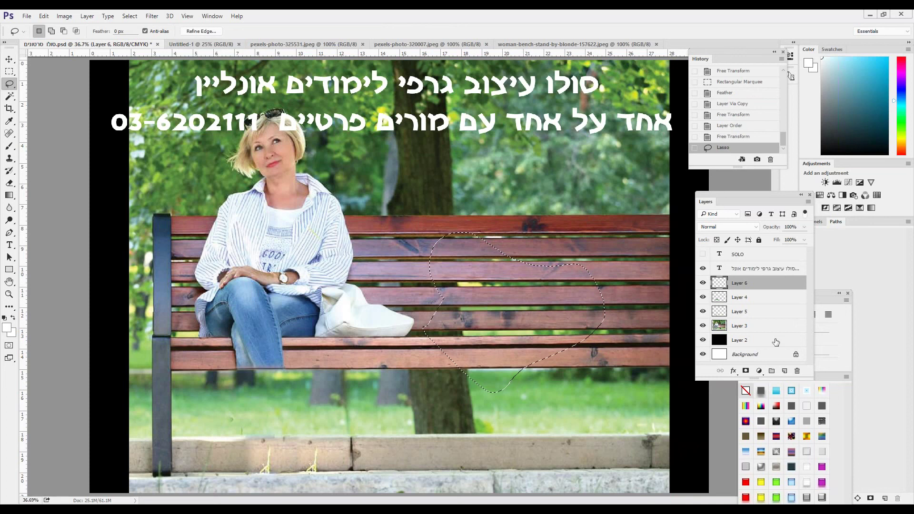
pyautogui.click(760, 326)
pyautogui.rightClick(530, 292)
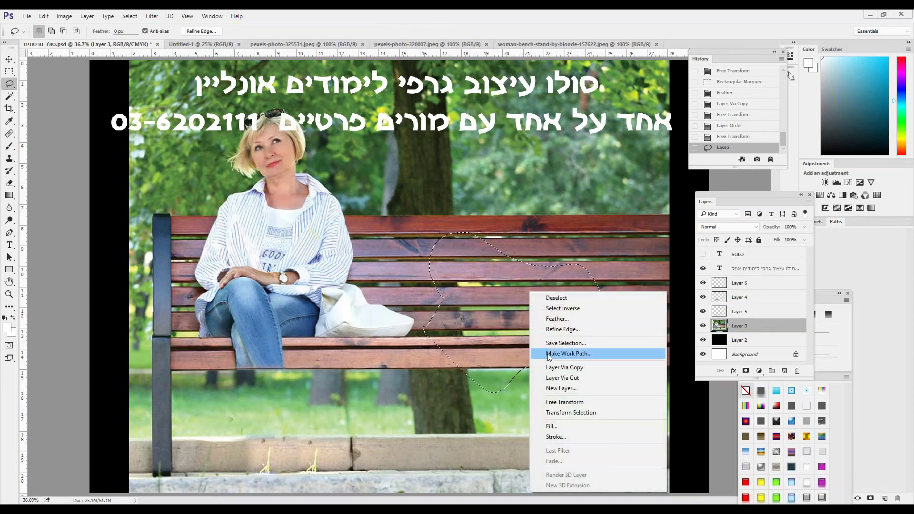
pyautogui.click(563, 367)
pyautogui.click(9, 60)
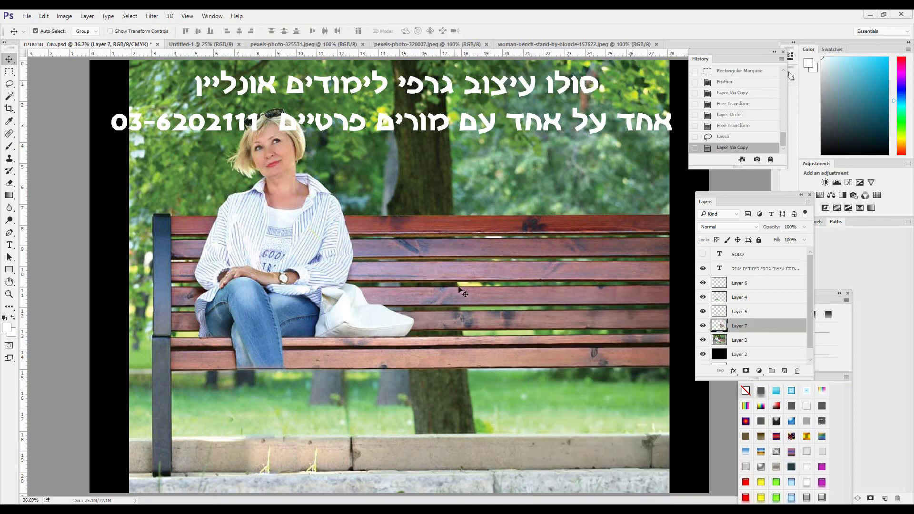
pyautogui.moveTo(463, 291)
pyautogui.mouseDown()
pyautogui.moveTo(276, 379)
pyautogui.moveTo(255, 272)
pyautogui.moveTo(285, 286)
pyautogui.moveTo(336, 378)
pyautogui.moveTo(395, 396)
pyautogui.mouseUp()
pyautogui.press('Delete')
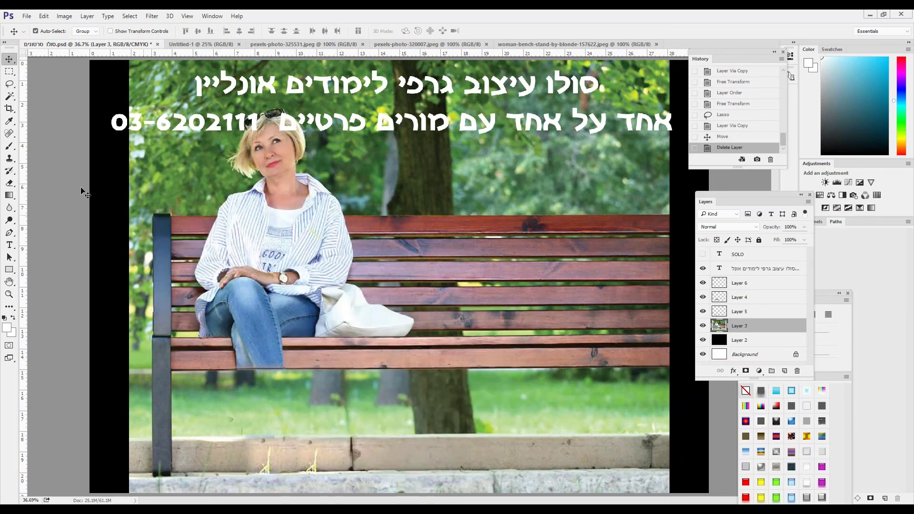
# Add the text "פוטושופ" on the empty part of the bench's backrest
pyautogui.click(9, 245)
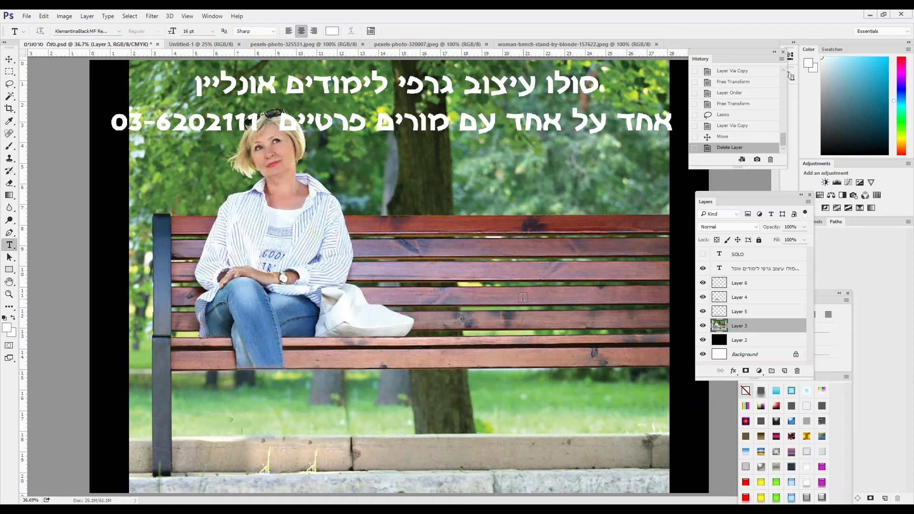
pyautogui.click(587, 288)
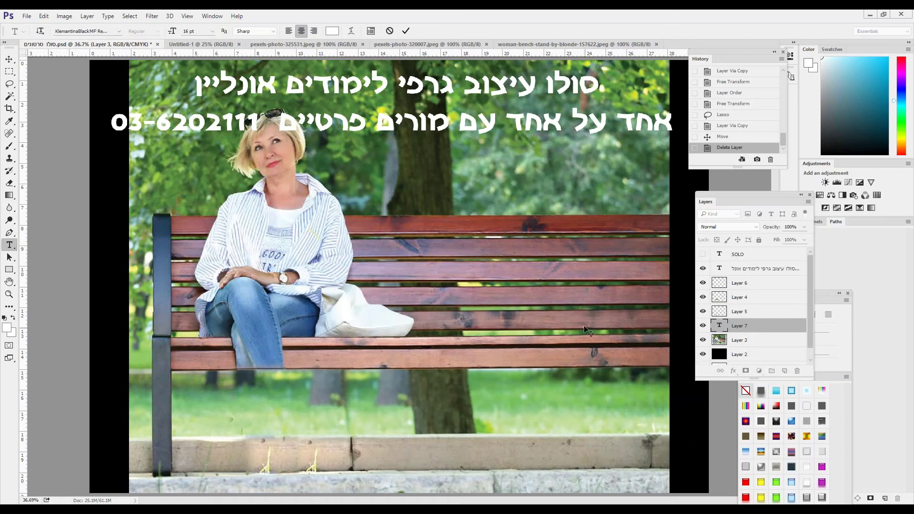
pyautogui.write('סוטושופ')
pyautogui.click(8, 60)
# Enlarge the פוטושופ text and position it across the backrest between the woman and the photo's right edge
pyautogui.hotkey('ctrl', 't')
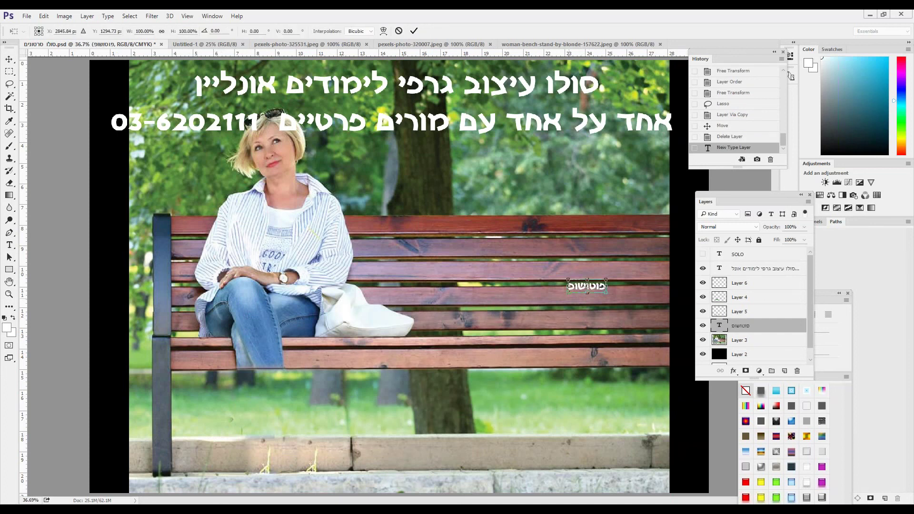
pyautogui.moveTo(568, 292); pyautogui.dragTo(385, 354)
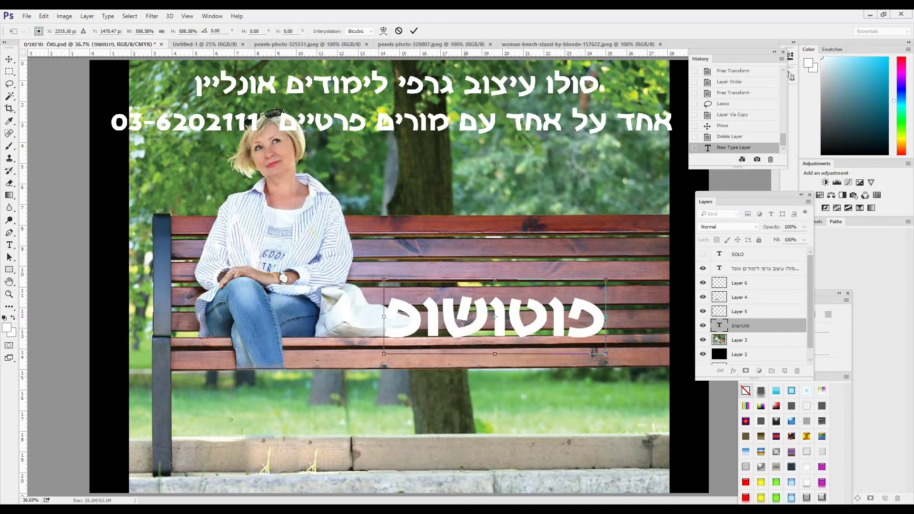
pyautogui.moveTo(608, 281); pyautogui.dragTo(644, 267)
pyautogui.moveTo(605, 343); pyautogui.dragTo(666, 323)
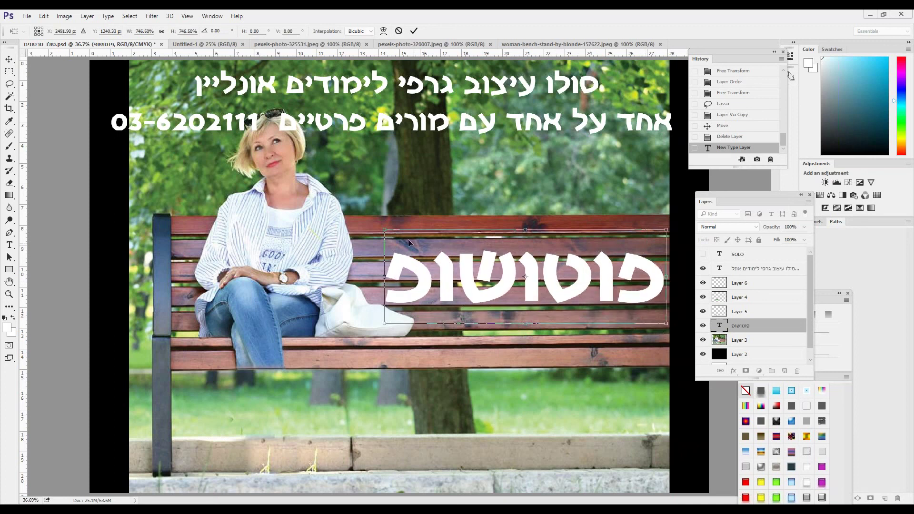
pyautogui.moveTo(383, 230); pyautogui.dragTo(374, 227)
pyautogui.press('Return')
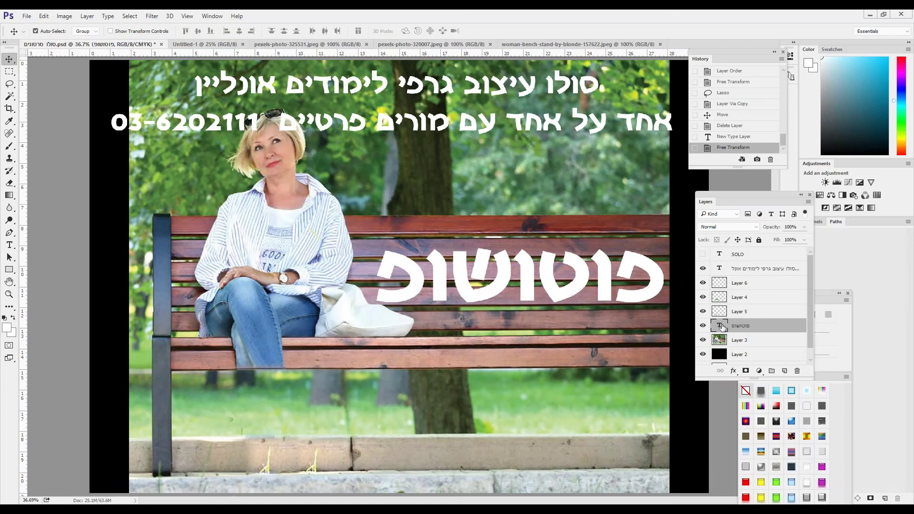
# Load the outline of the פוטושופ text as a selection and delete the text layer
pyautogui.press('ctrl')
pyautogui.keyDown('ctrl'); pyautogui.click(720, 327); pyautogui.keyUp('ctrl')
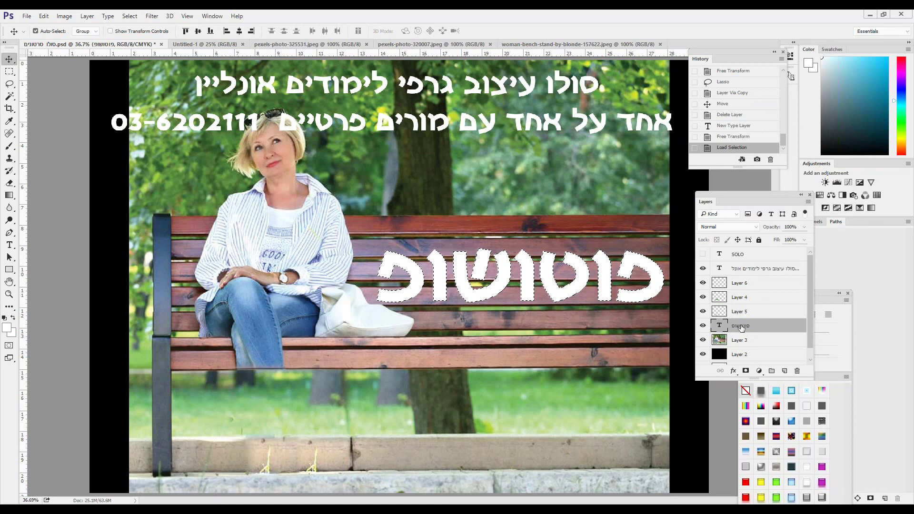
pyautogui.moveTo(737, 329); pyautogui.dragTo(798, 371)
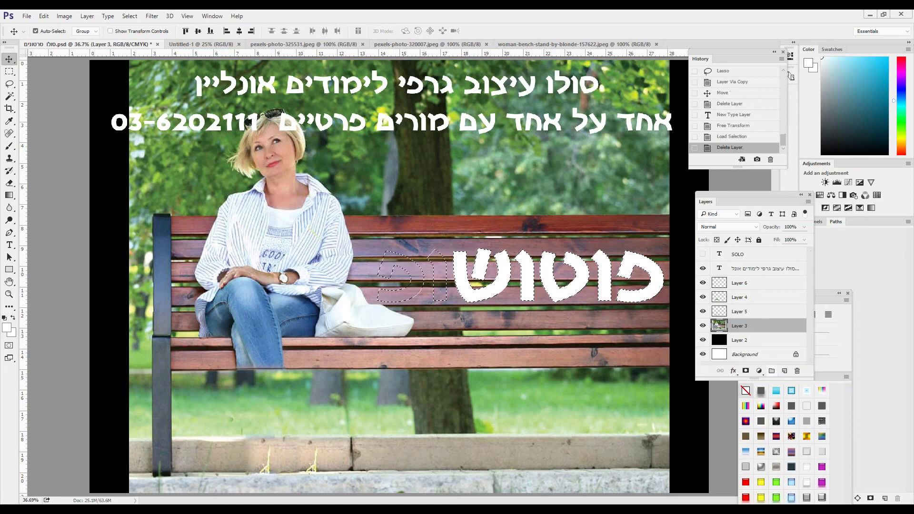
# Copy the text-shaped selection of Layer 3 to a new layer and name that layer "פוטושופ"
pyautogui.click(10, 85)
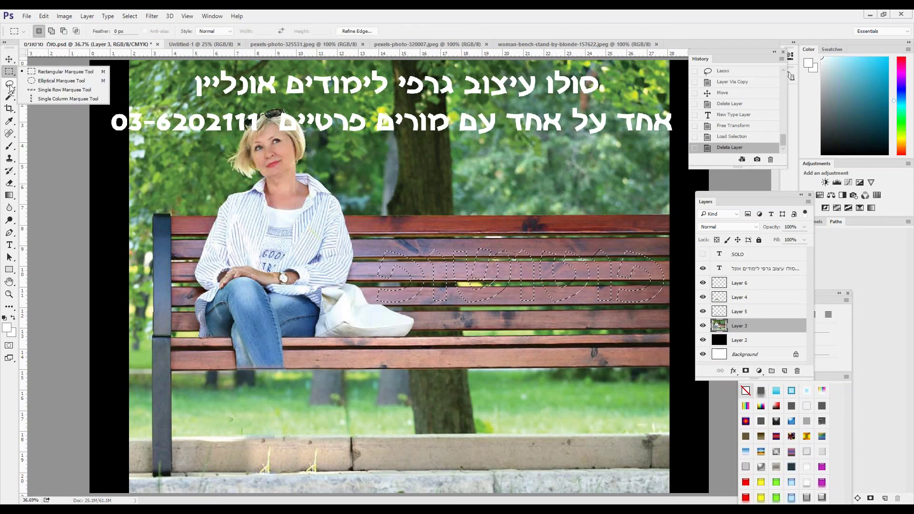
pyautogui.click(47, 84)
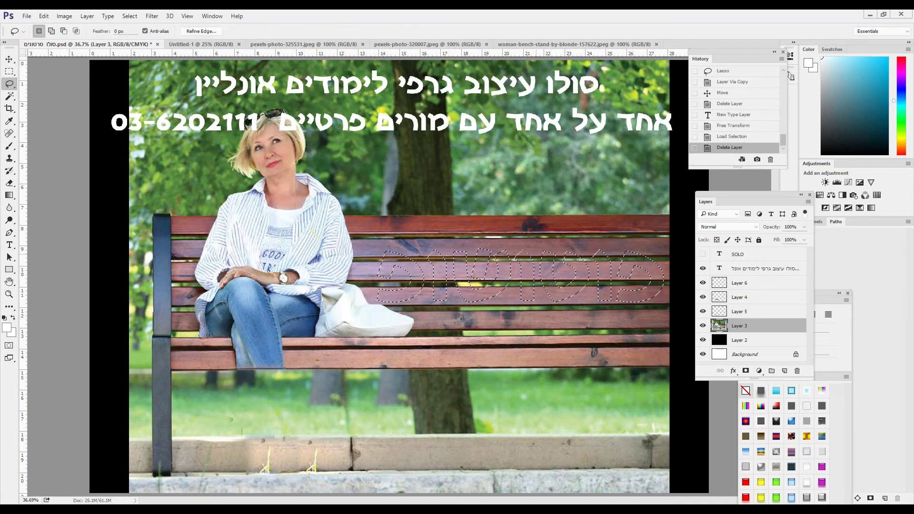
pyautogui.rightClick(533, 263)
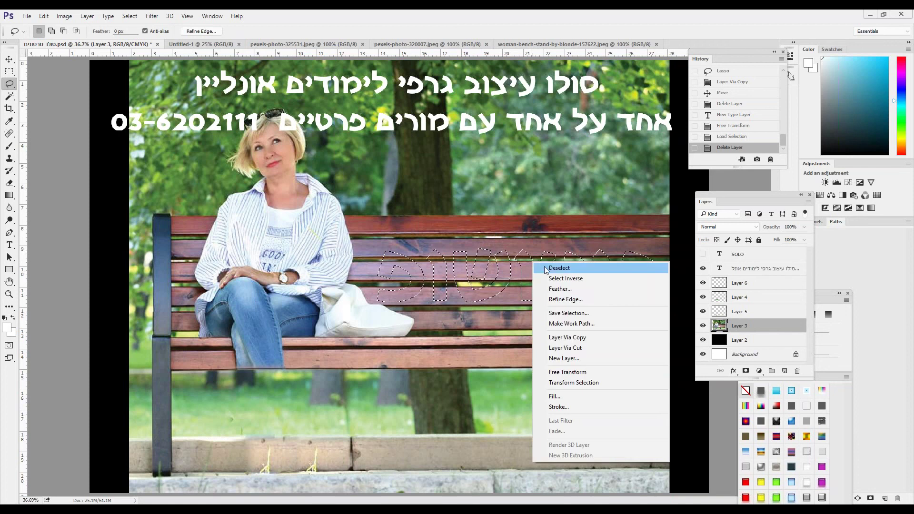
pyautogui.click(593, 336)
pyautogui.click(702, 340)
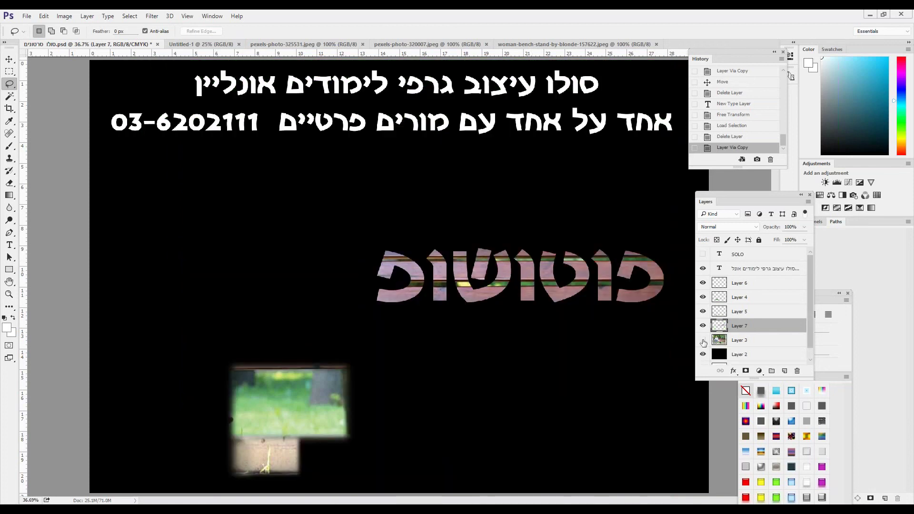
pyautogui.click(702, 339)
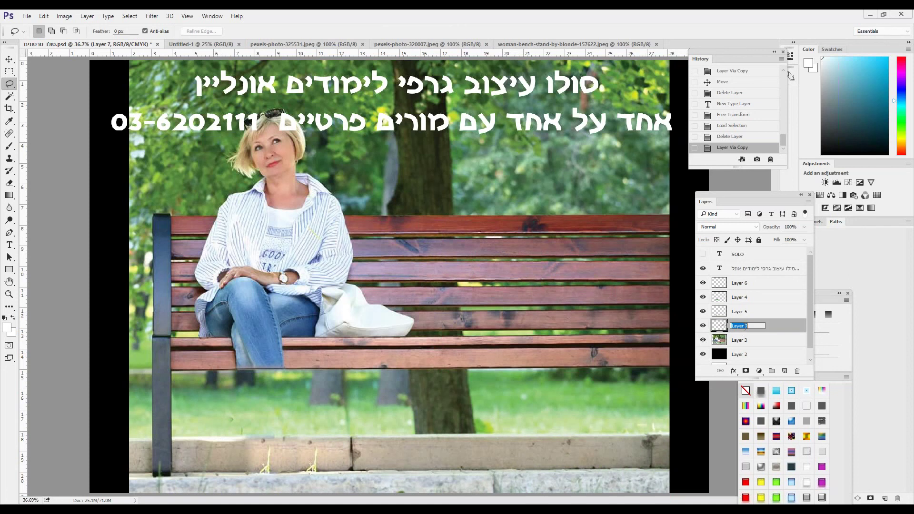
pyautogui.write('פוטושופ')
pyautogui.press('Return')
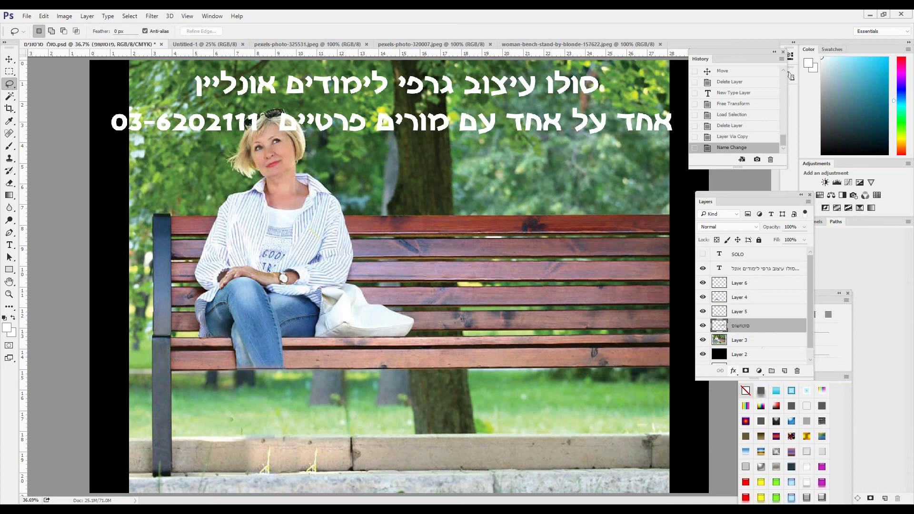
# Add a Drop Shadow to the פוטושופ layer and raise its spread to about 40%
pyautogui.click(734, 371)
pyautogui.click(762, 491)
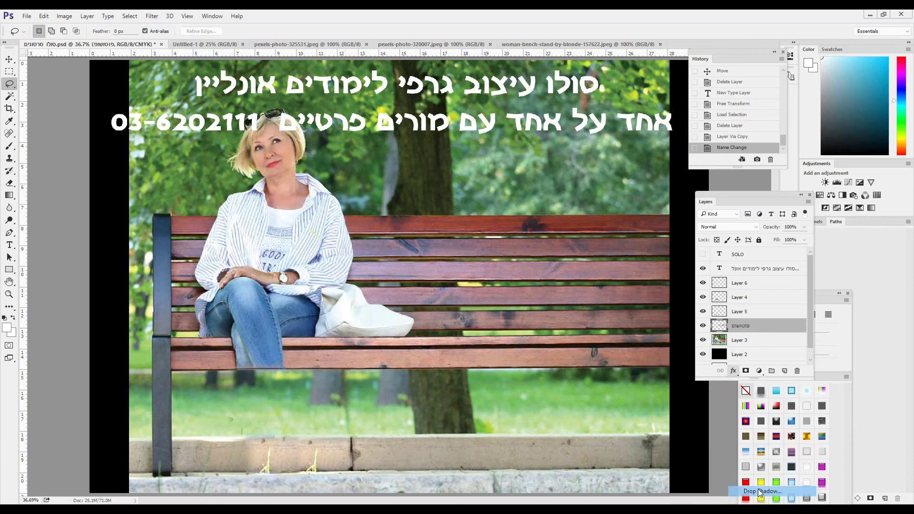
pyautogui.moveTo(477, 95); pyautogui.dragTo(329, 324)
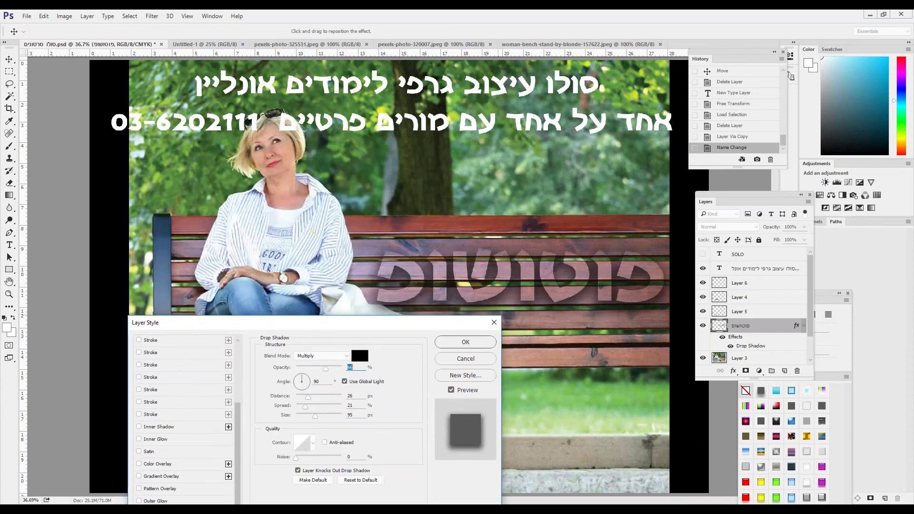
pyautogui.moveTo(307, 408); pyautogui.dragTo(314, 408)
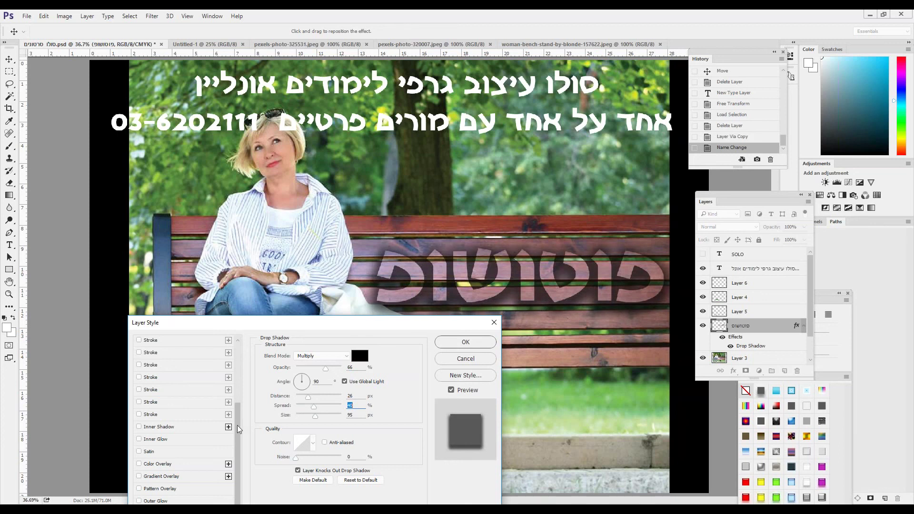
# Add a Bevel & Emboss to the פוטושופ layer with its size adjusted and soften at 1 px, and apply the layer style
pyautogui.moveTo(237, 425); pyautogui.dragTo(239, 357)
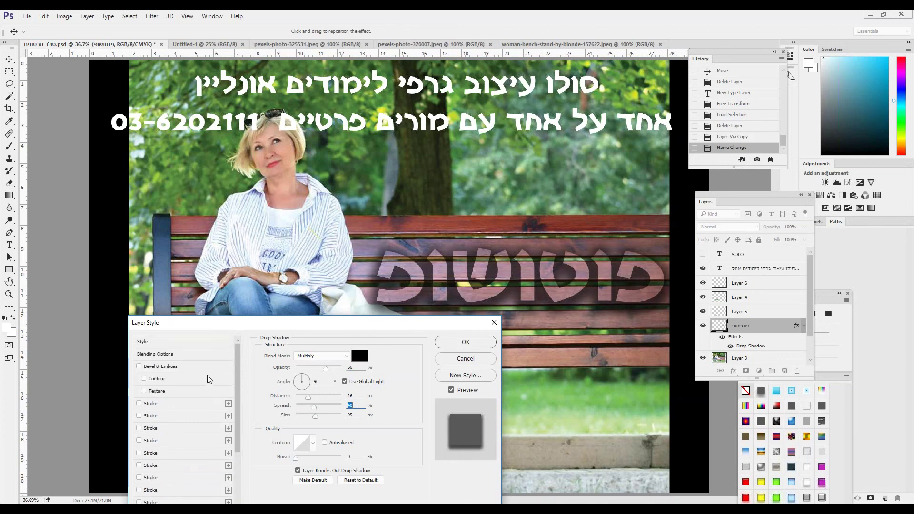
pyautogui.click(159, 366)
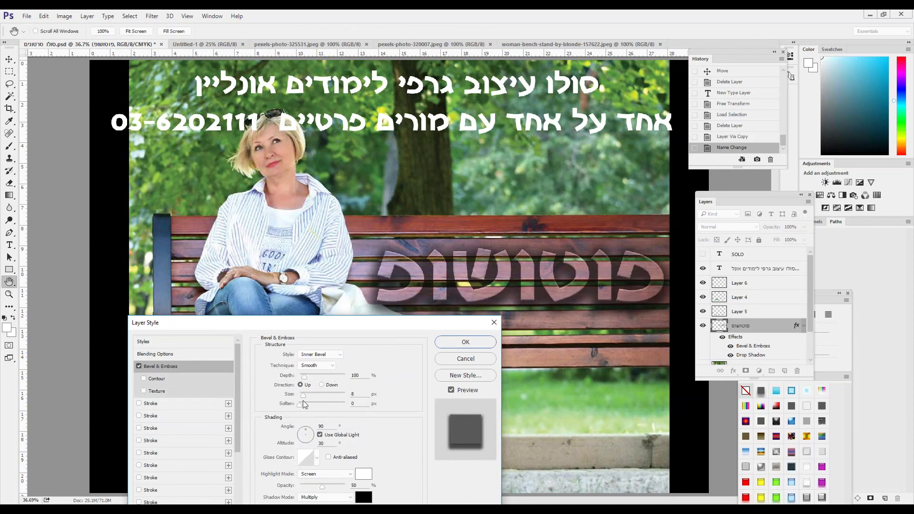
pyautogui.moveTo(300, 404); pyautogui.dragTo(306, 396)
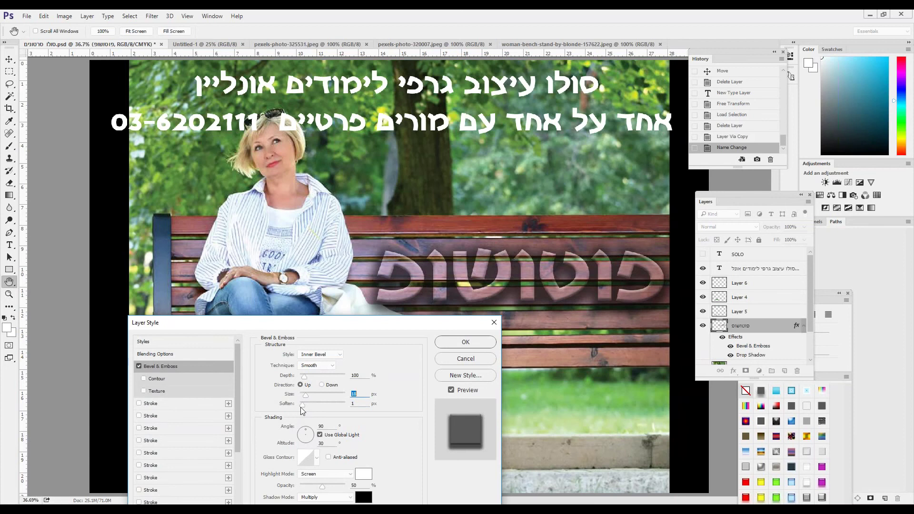
pyautogui.moveTo(306, 396); pyautogui.dragTo(302, 396)
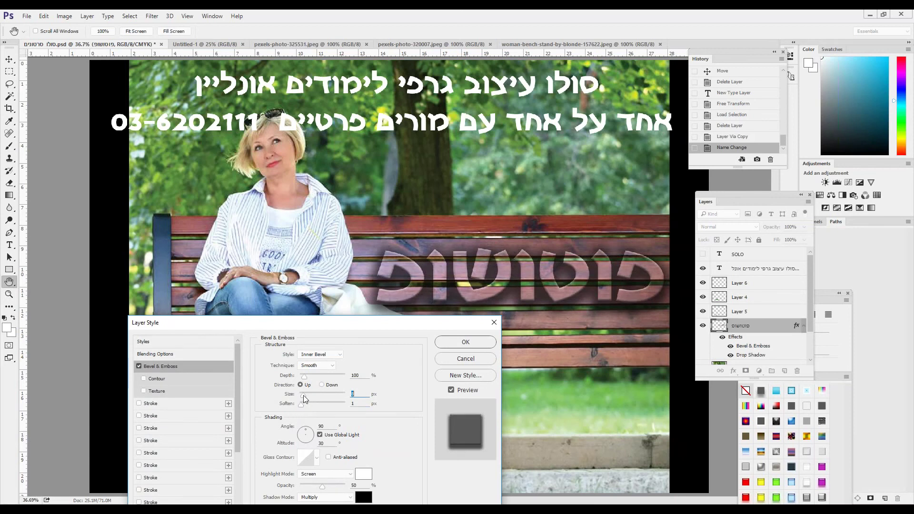
pyautogui.press('Tab')
pyautogui.hotkey('shift', 'Tab')
pyautogui.click(466, 345)
pyautogui.press('l')
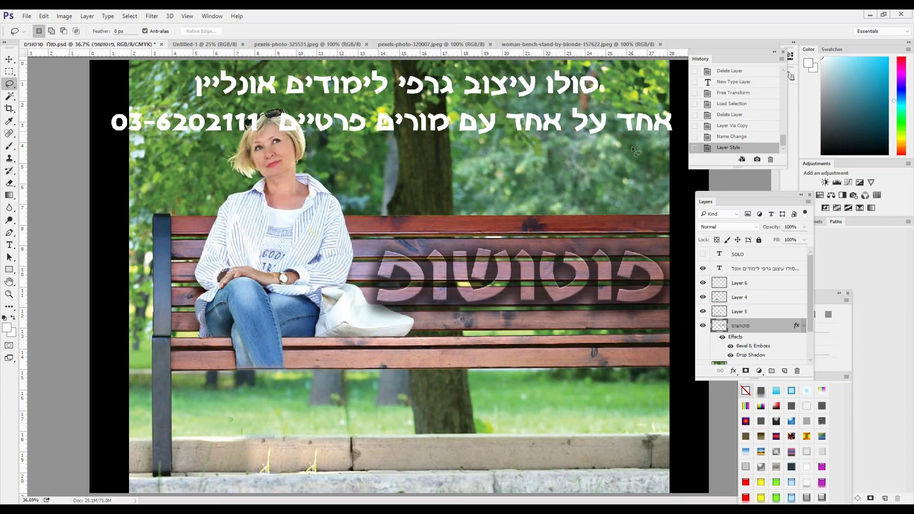
# Select a large rectangle just inside the bench photo's edges and create a new empty layer above Layer 3
pyautogui.click(9, 71)
pyautogui.moveTo(141, 67); pyautogui.dragTo(652, 486)
pyautogui.scroll(-2, 749, 335)
pyautogui.click(718, 327)
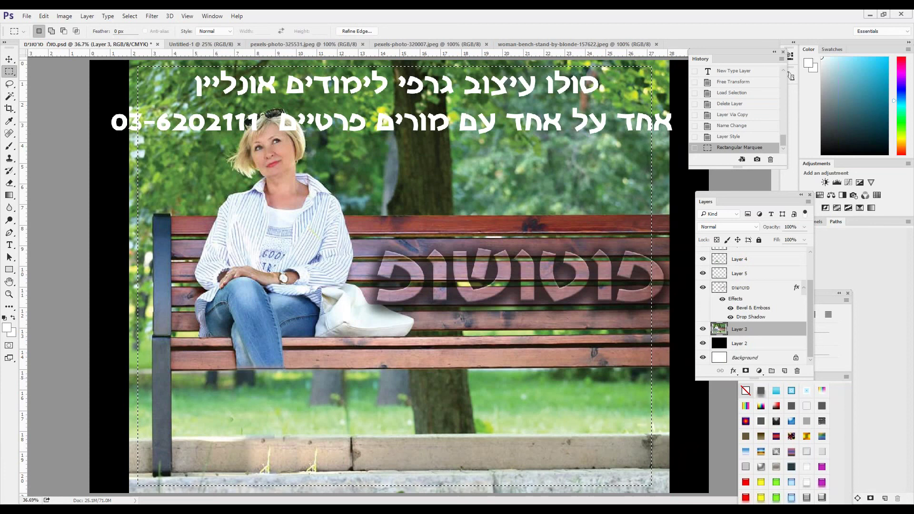
pyautogui.rightClick(639, 327)
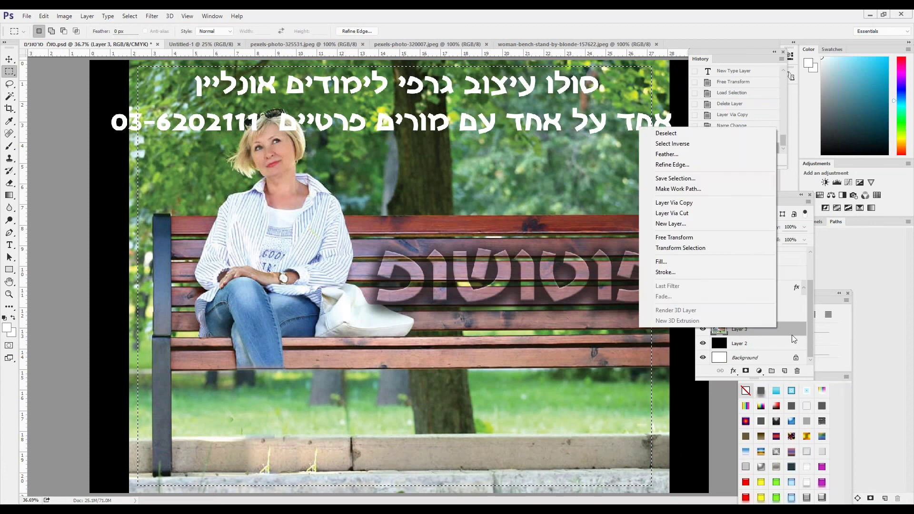
pyautogui.click(792, 335)
pyautogui.click(784, 371)
# Stroke the rectangular selection with a 150 px white frame placed inside it on the new layer
pyautogui.rightClick(458, 285)
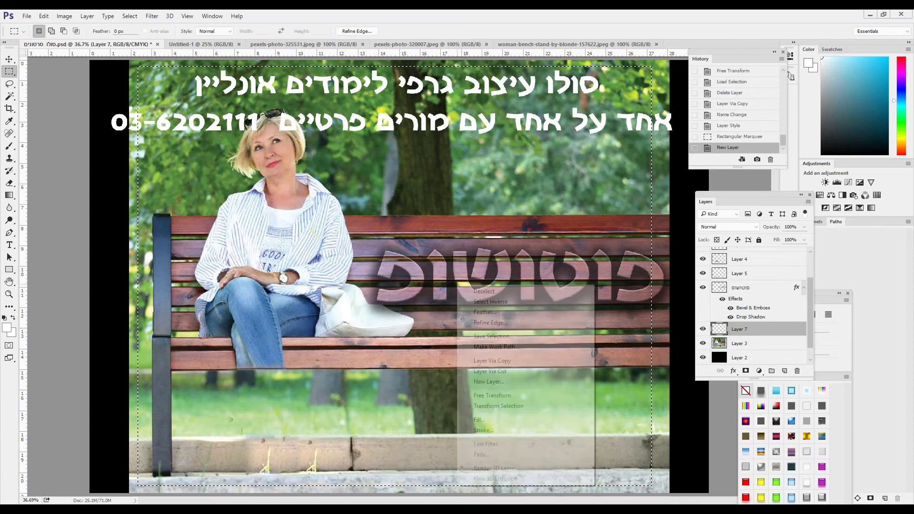
pyautogui.click(490, 430)
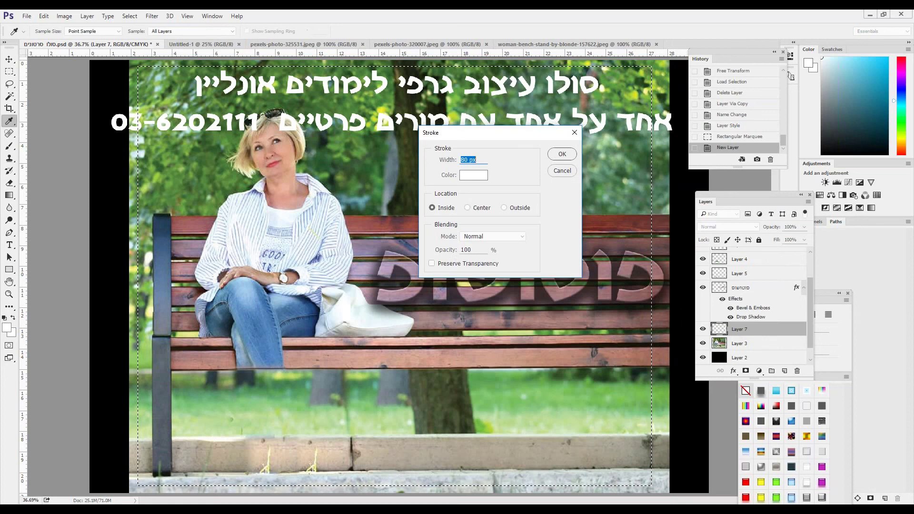
pyautogui.write('150')
pyautogui.press('Return')
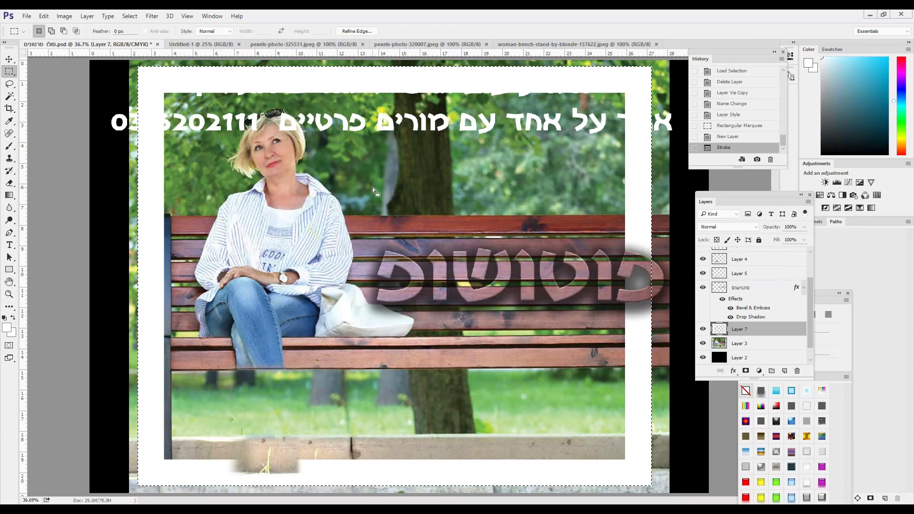
# Load the outline of the white frame as a selection and delete the frame's layer
pyautogui.keyDown('ctrl'); pyautogui.click(720, 332); pyautogui.keyUp('ctrl')
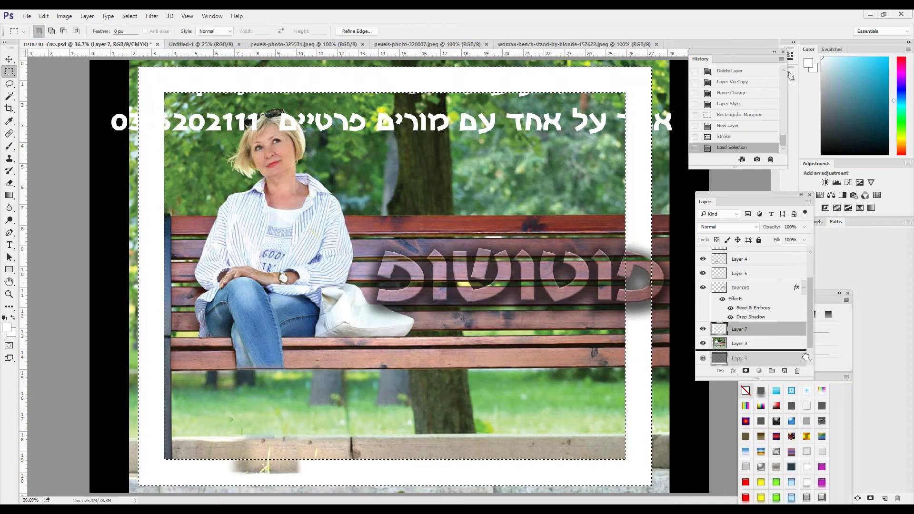
pyautogui.keyDown('ctrl'); pyautogui.click(719, 331); pyautogui.keyUp('ctrl')
pyautogui.moveTo(719, 331)
pyautogui.mouseDown()
pyautogui.moveTo(752, 360)
pyautogui.moveTo(797, 371)
pyautogui.mouseUp()
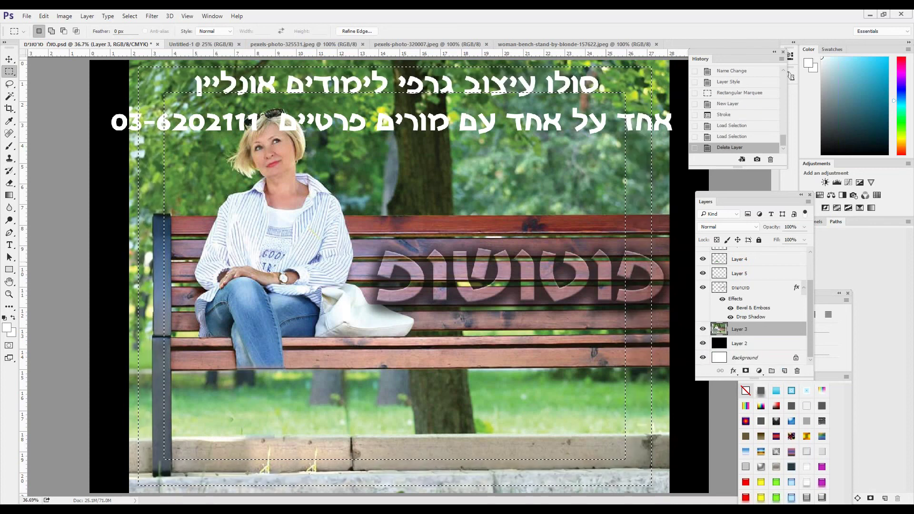
# Copy the frame-shaped selection of Layer 3 to a new layer and duplicate the פוטושופ layer's effects onto it
pyautogui.rightClick(646, 342)
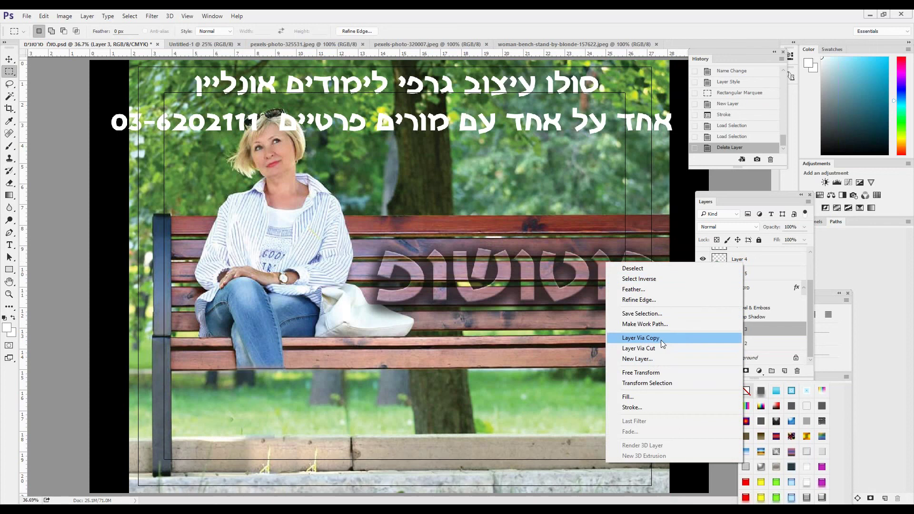
pyautogui.click(643, 337)
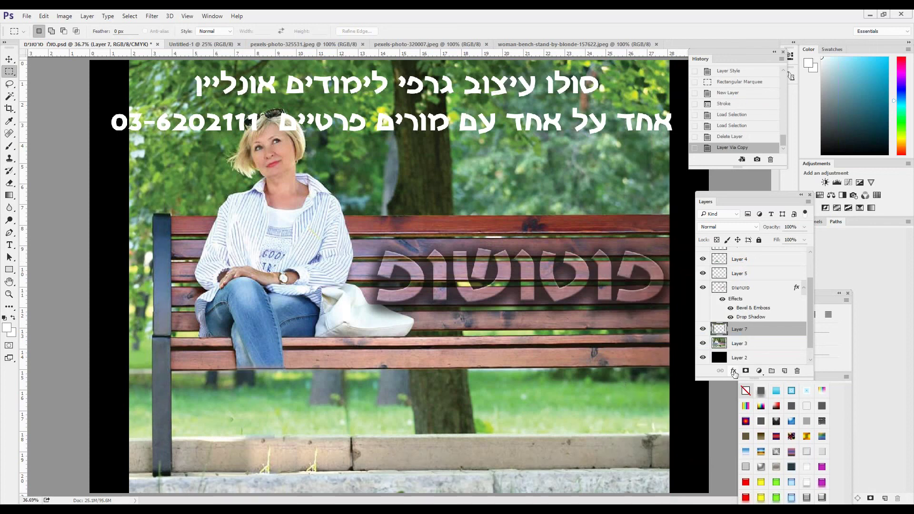
pyautogui.click(798, 288)
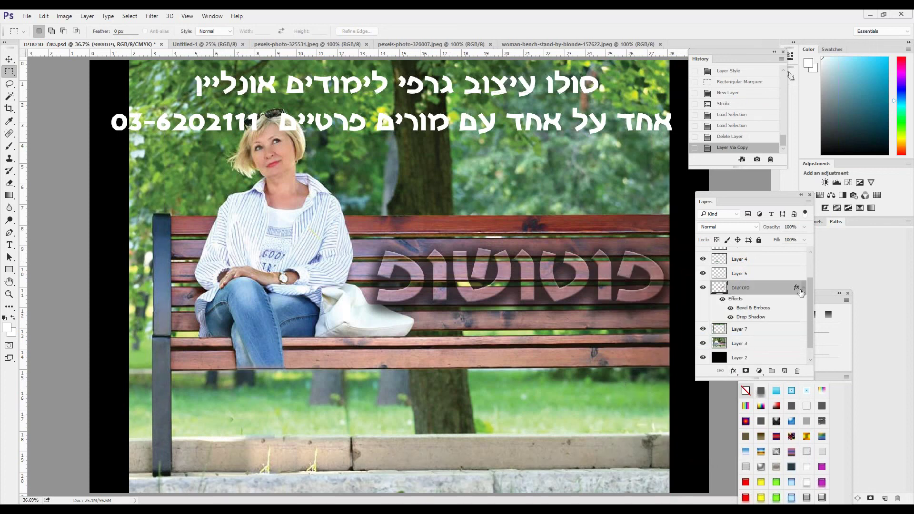
pyautogui.moveTo(799, 289); pyautogui.dragTo(797, 329)
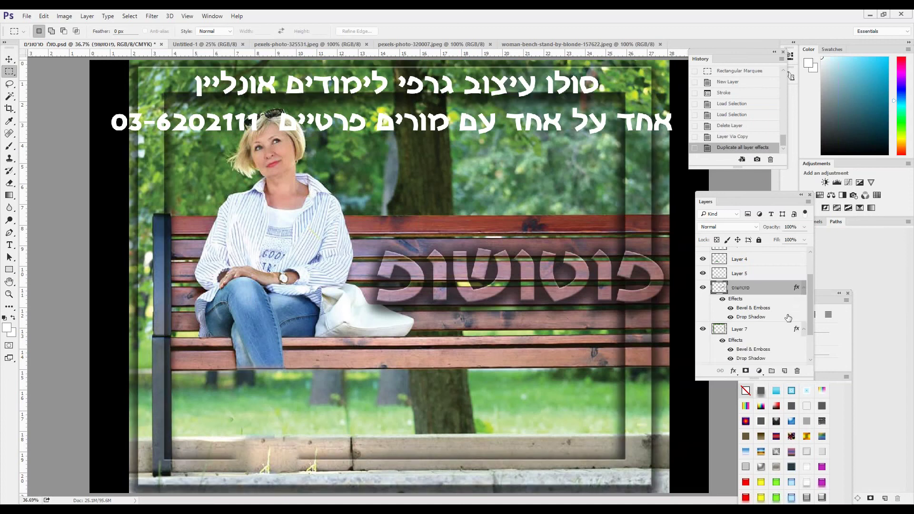